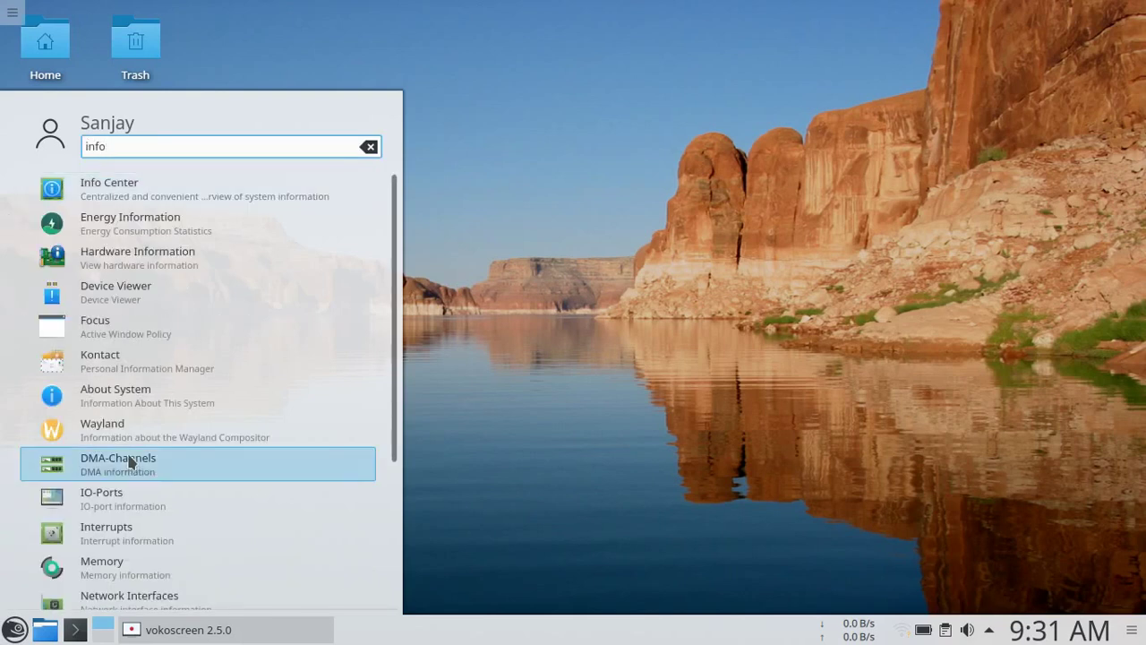
Open Info Center, review the system, memory and energy information pages, and close it
left_click(157, 193)
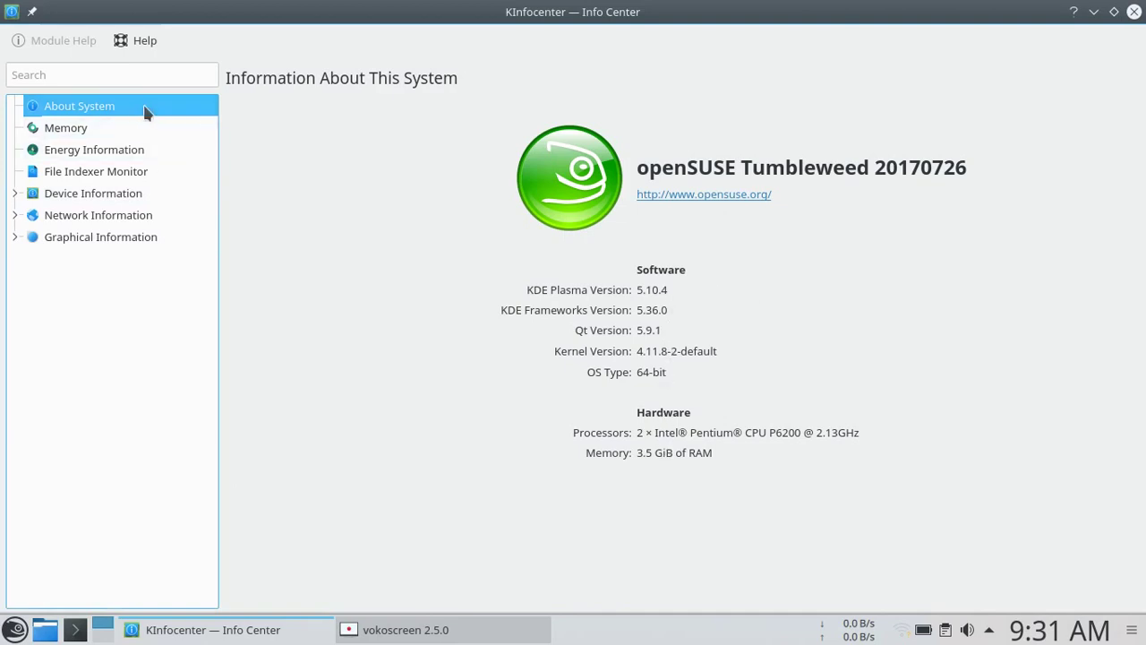
left_click_drag(36, 151, 42, 138)
left_click(42, 136)
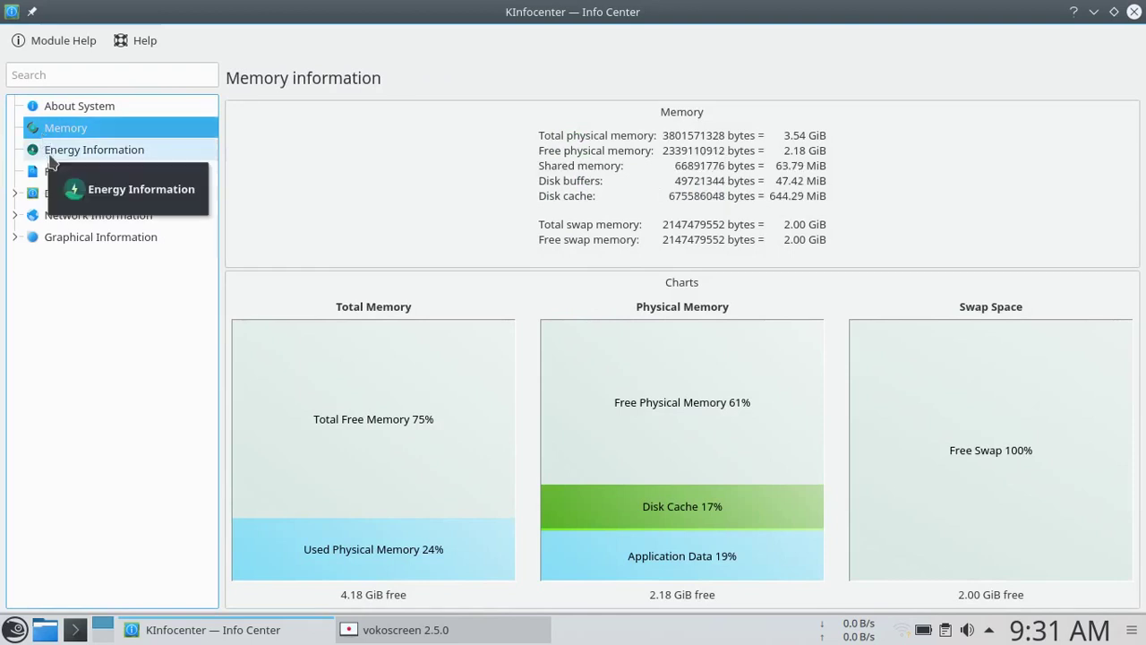
left_click(50, 157)
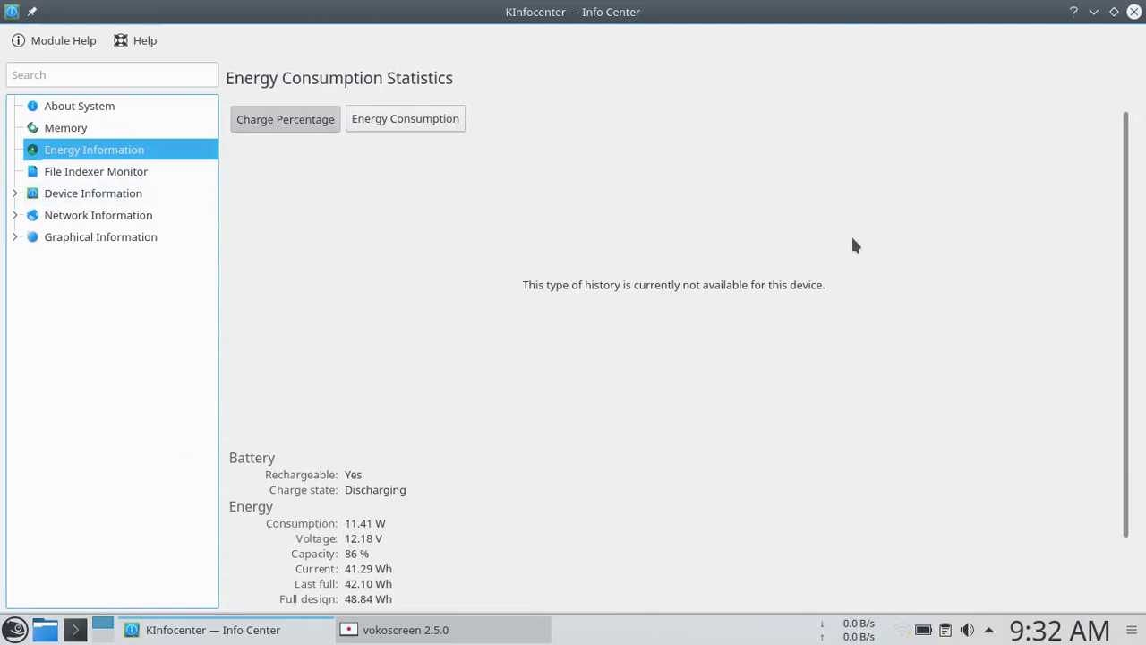
left_click(1134, 13)
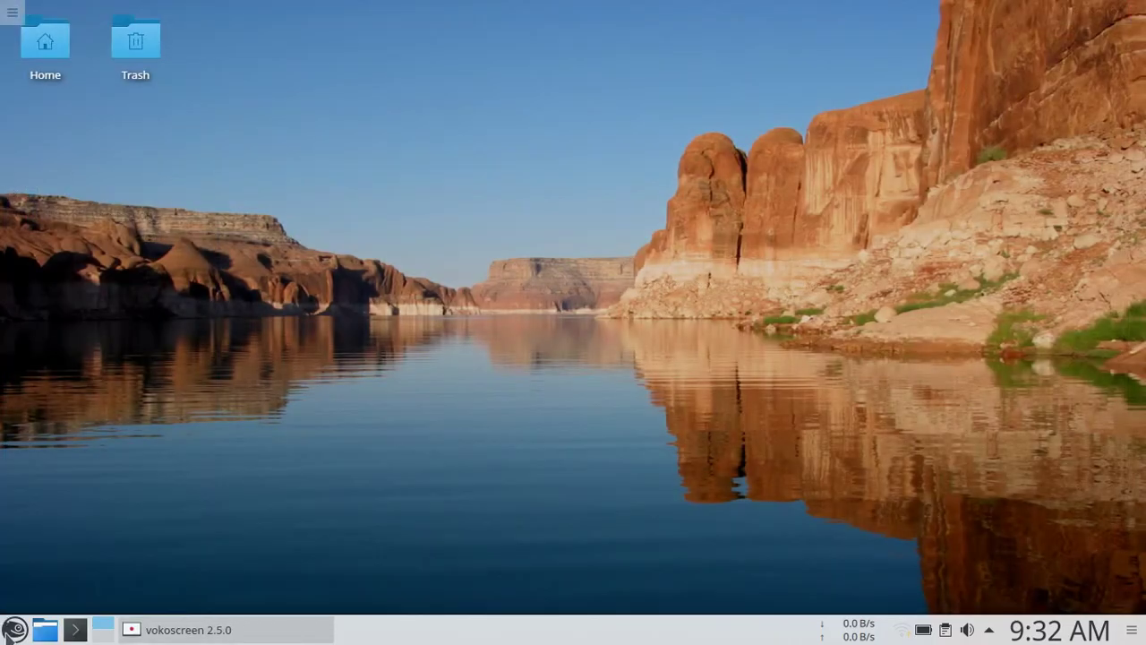
Search the applications for "sys", open KSysGuard to check the system load graphs, and close it
left_click(9, 632)
type("sys")
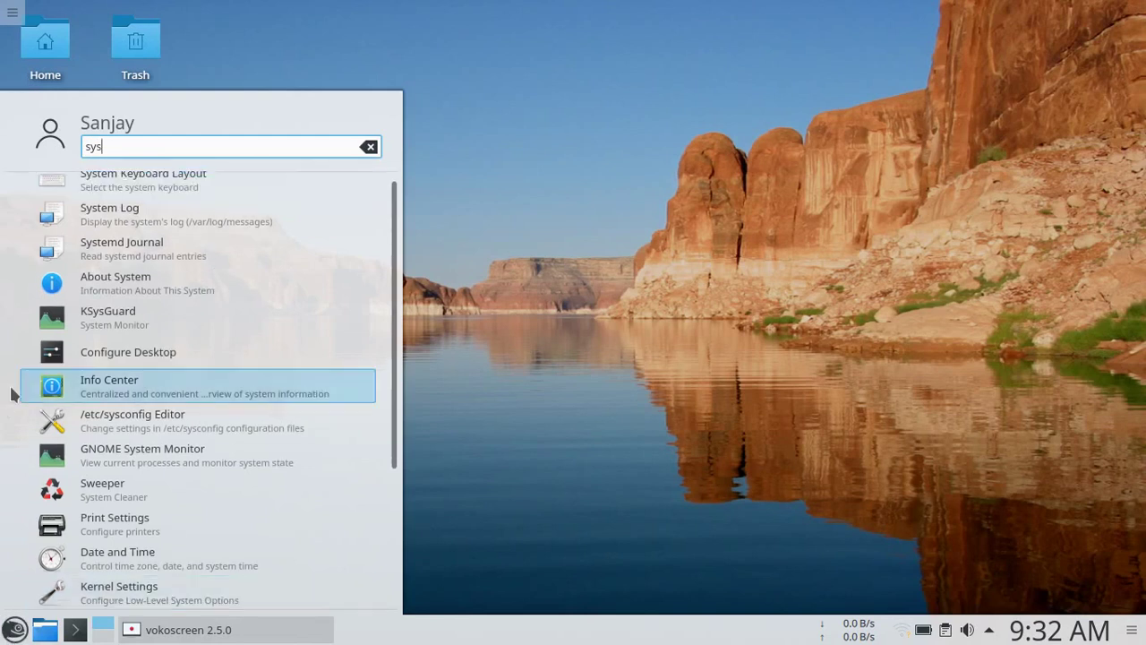
left_click(108, 327)
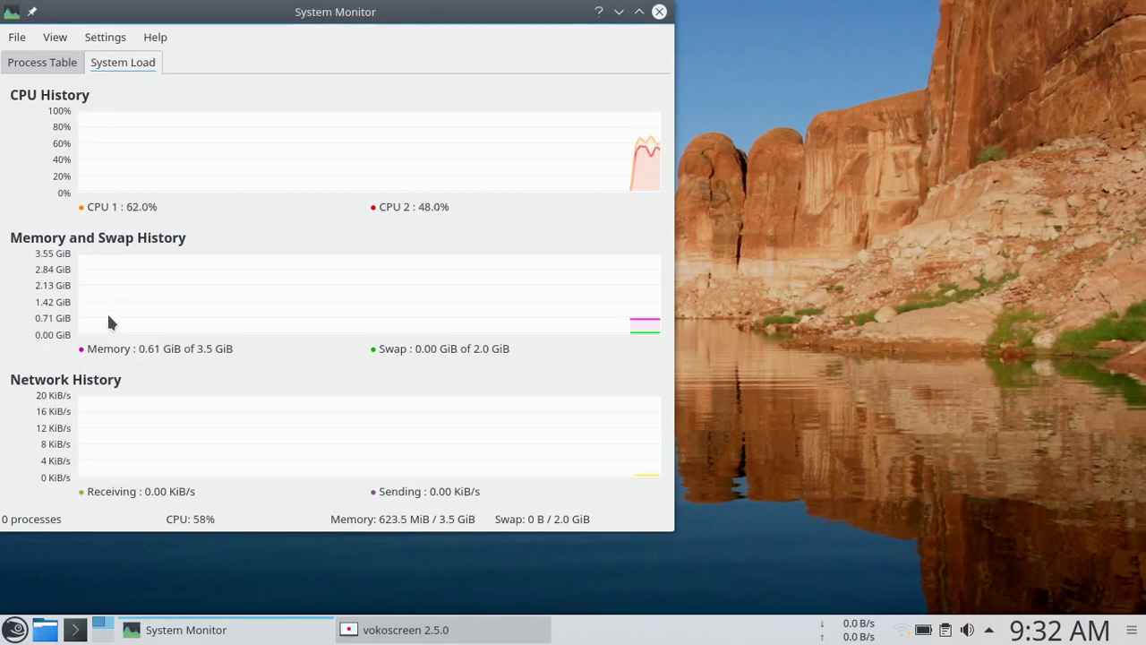
left_click(659, 12)
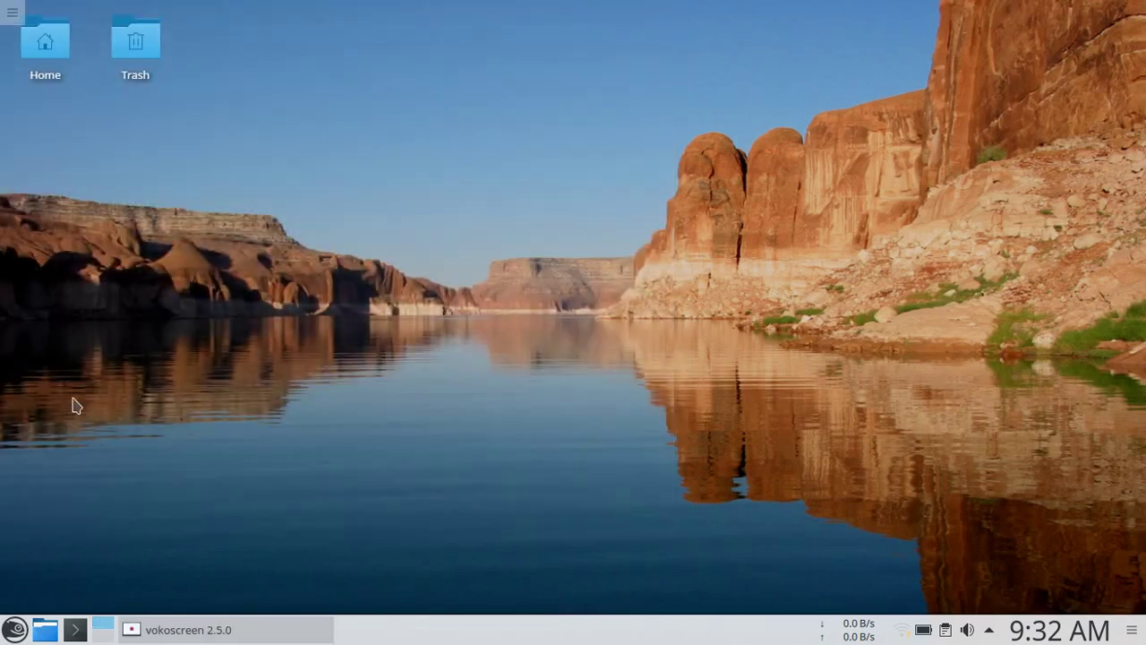
Browse the installed applications in the Development and Games categories, including the Board Games group
left_click(13, 630)
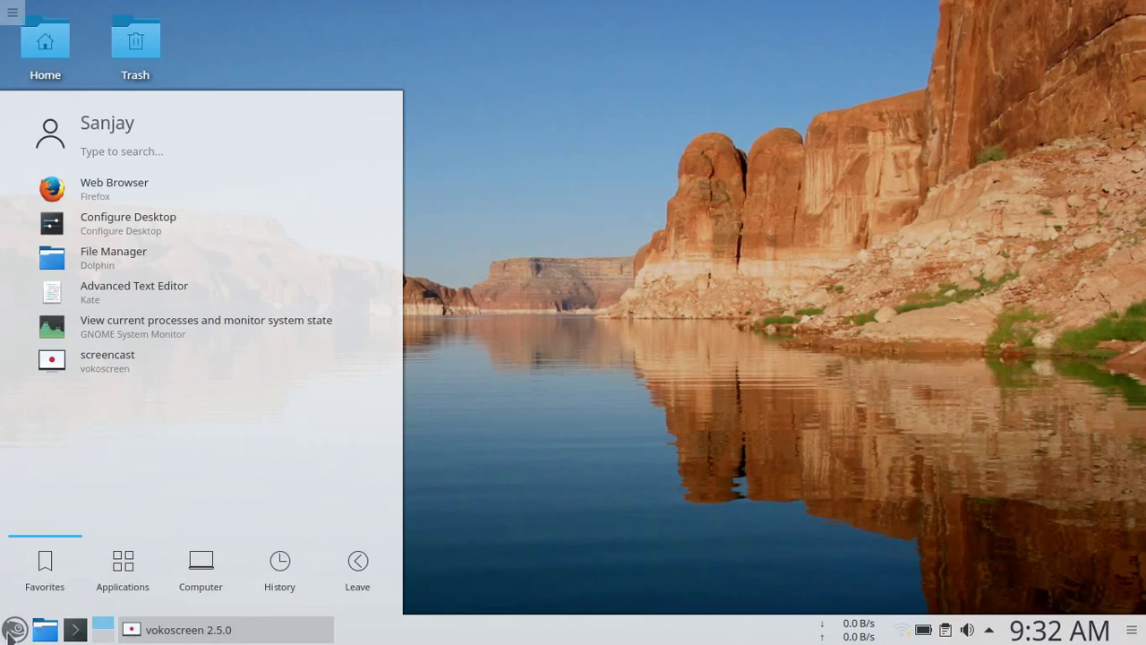
left_click(114, 573)
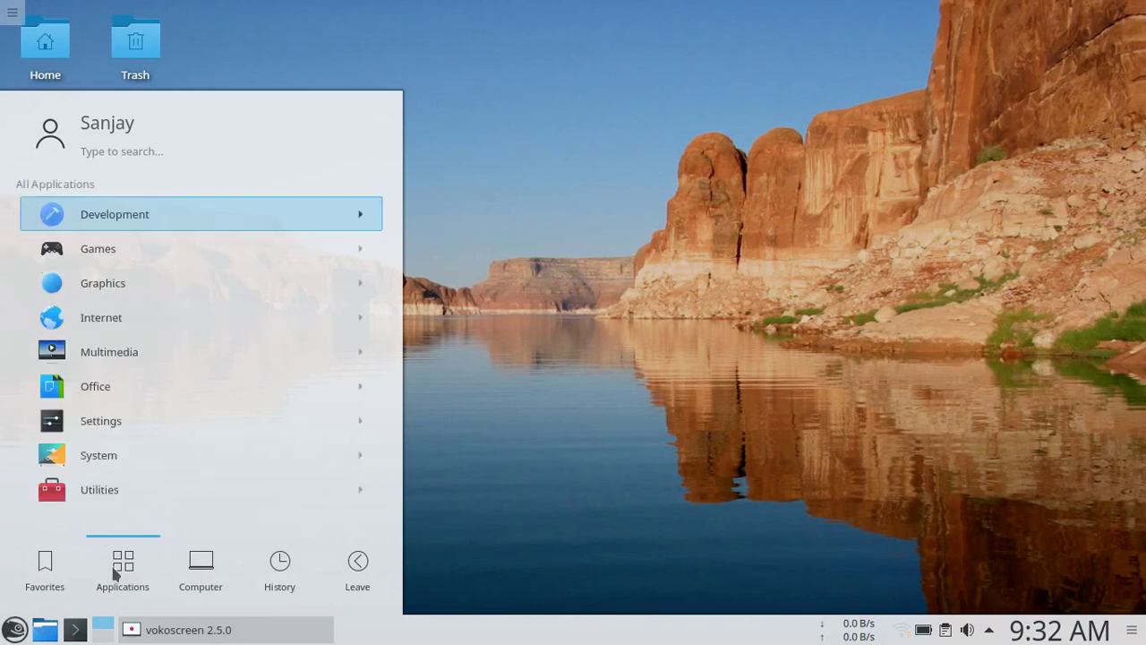
left_click(230, 215)
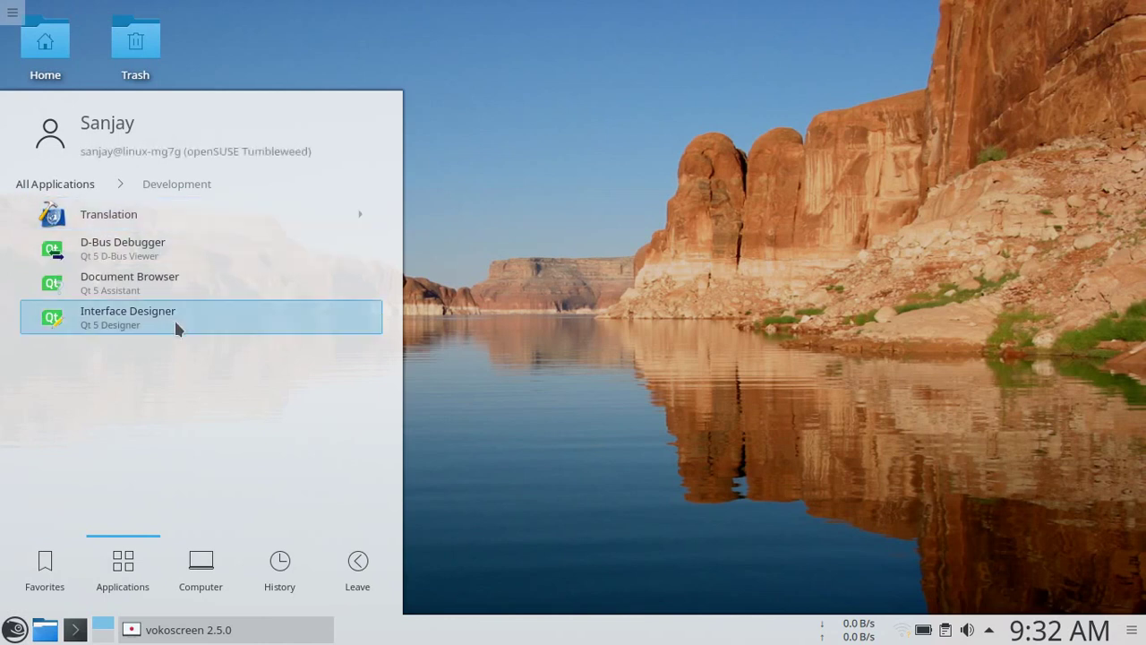
left_click(102, 191)
left_click(109, 255)
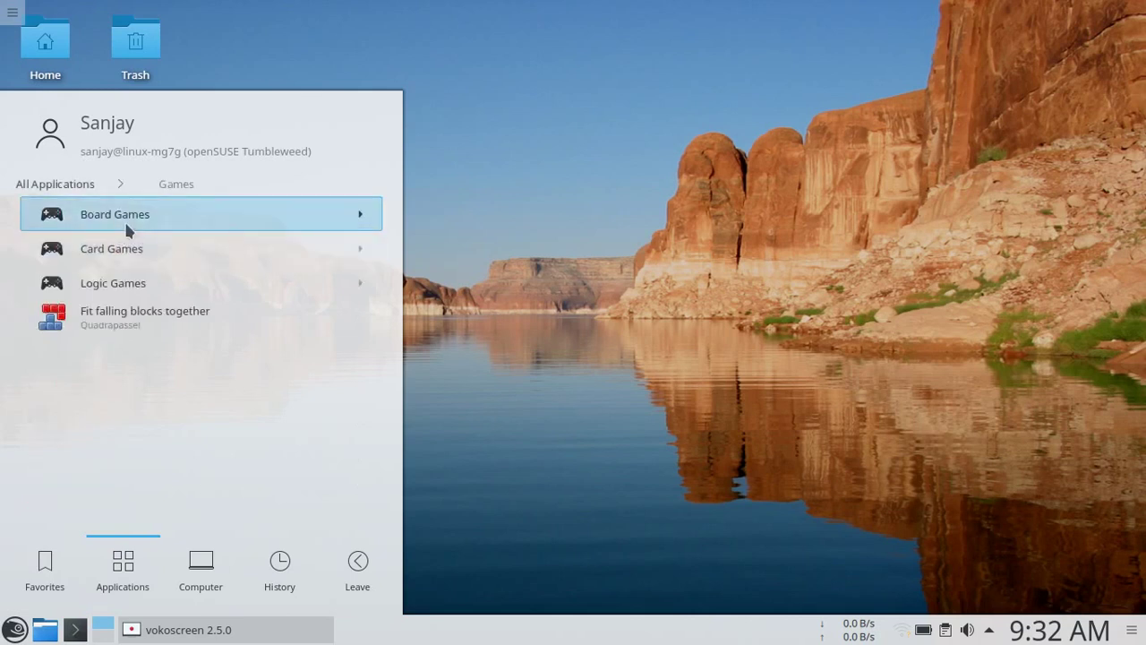
left_click(126, 231)
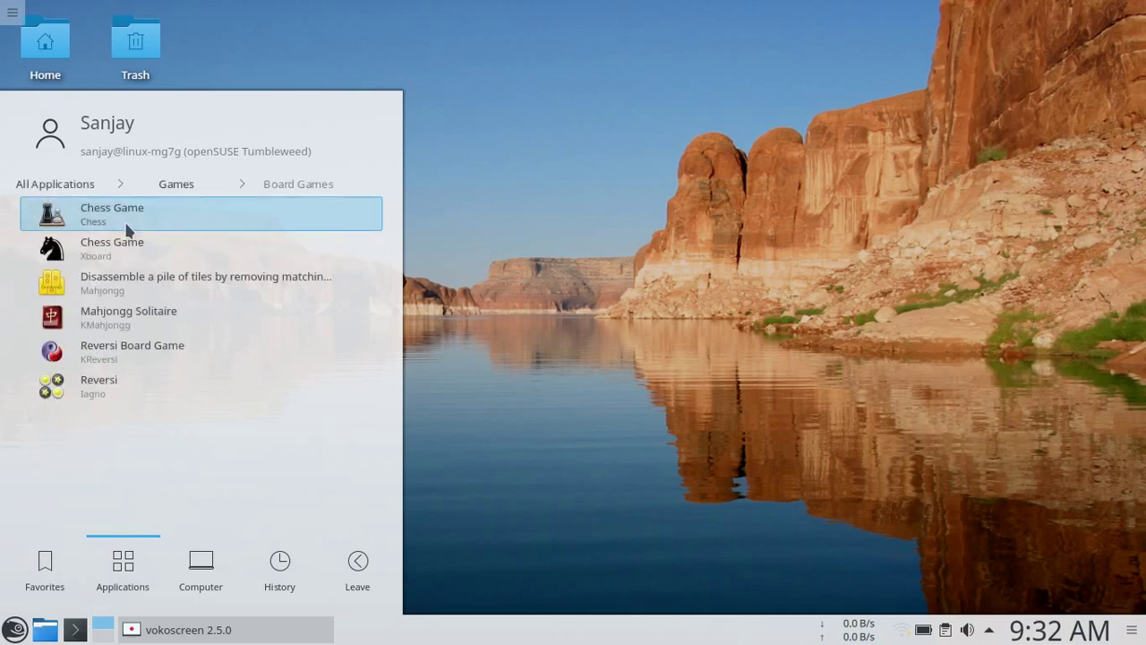
left_click(90, 187)
Look through the full lists of installed Graphics and Internet applications
left_click(101, 284)
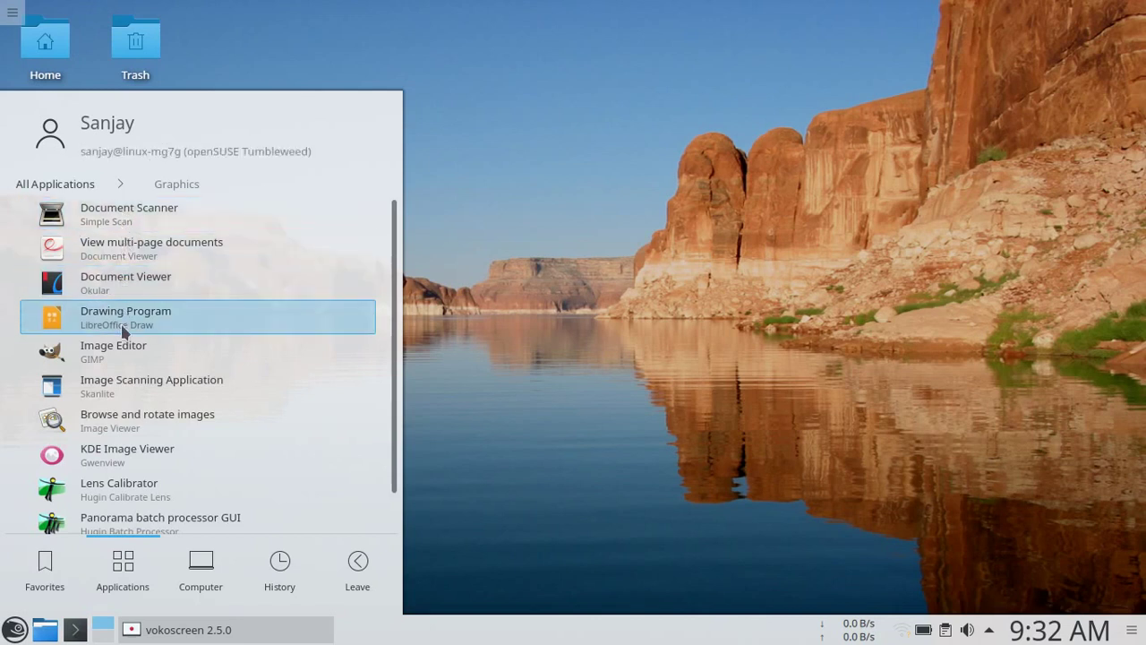
scroll(123, 329, "down", 1)
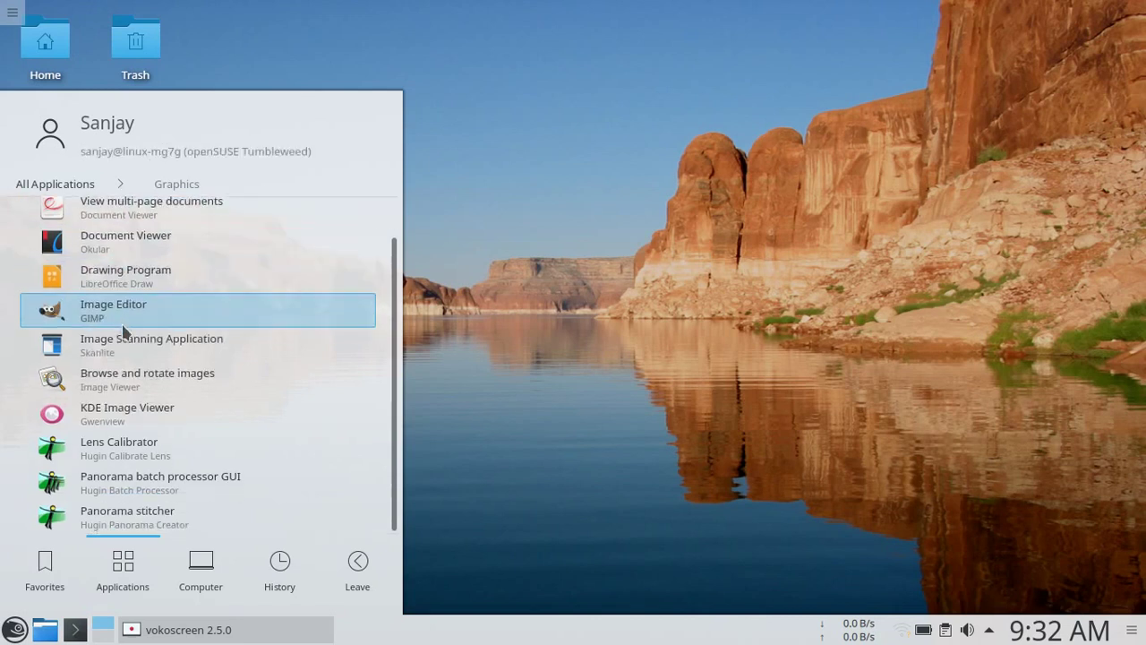
scroll(124, 330, "up", 1)
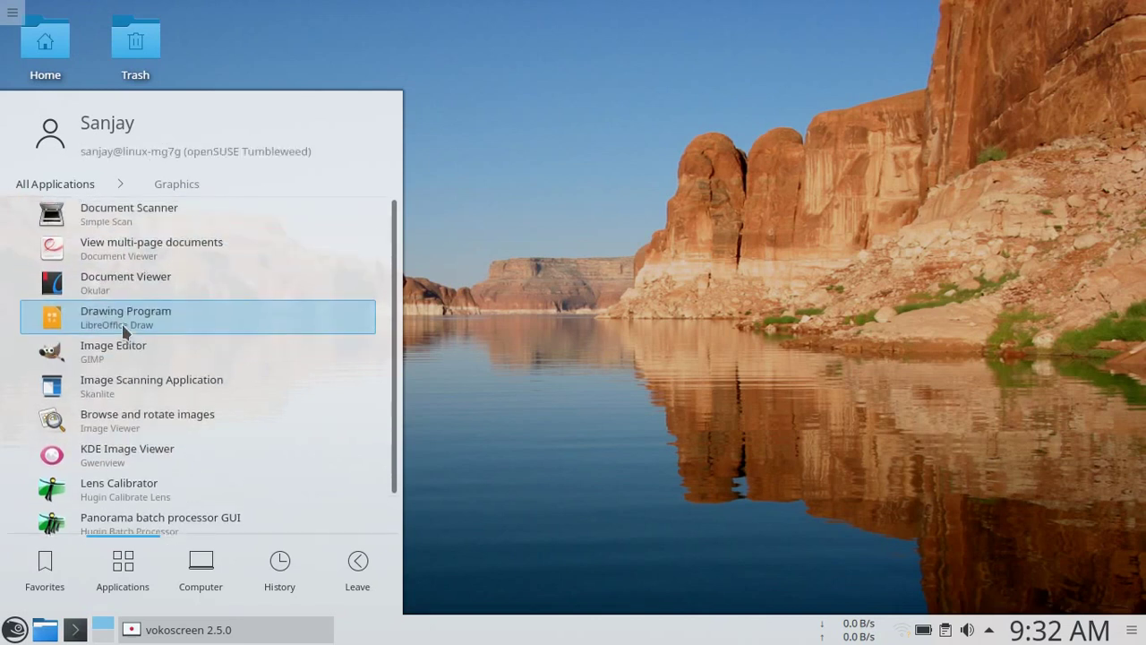
left_click(83, 185)
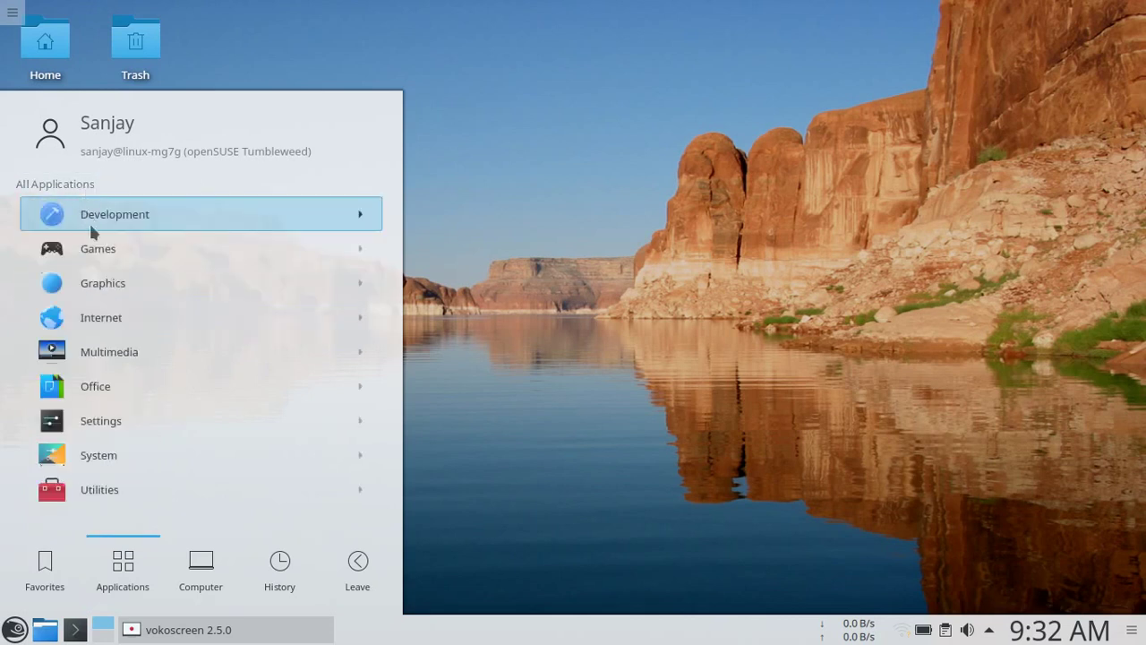
left_click(102, 321)
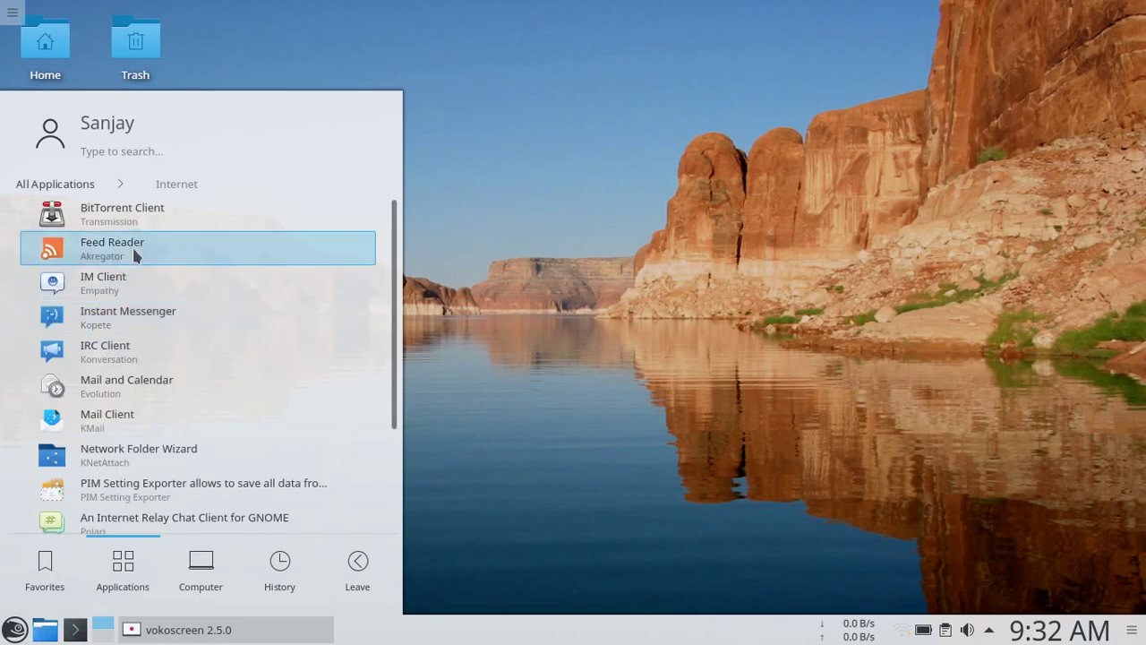
scroll(132, 251, "down", 4)
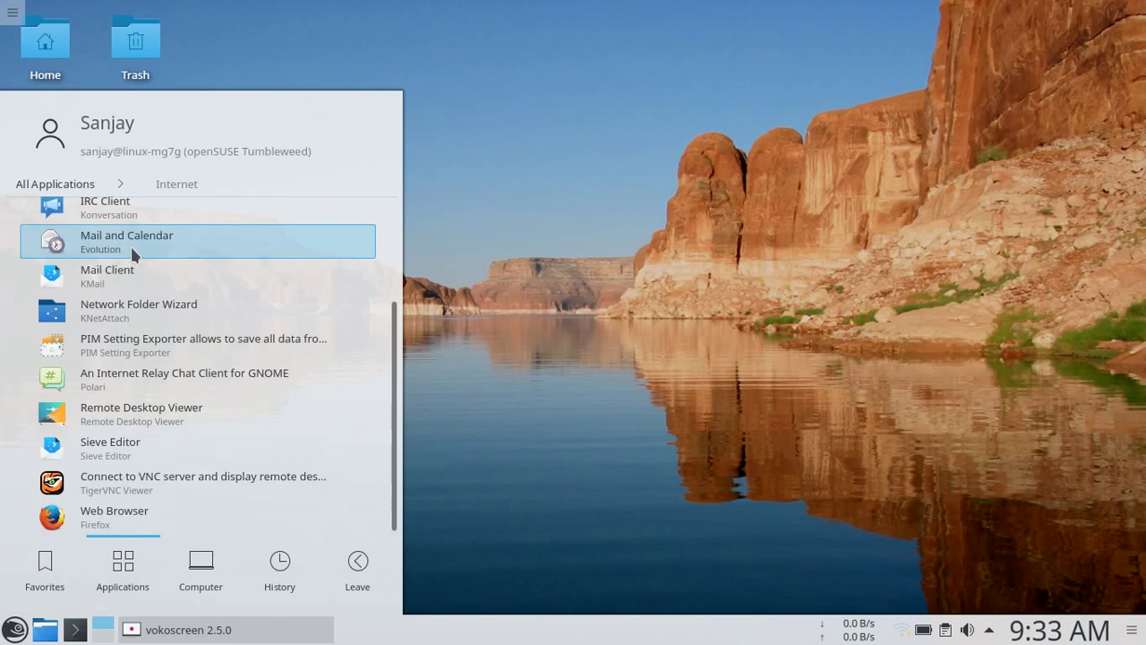
left_click(91, 190)
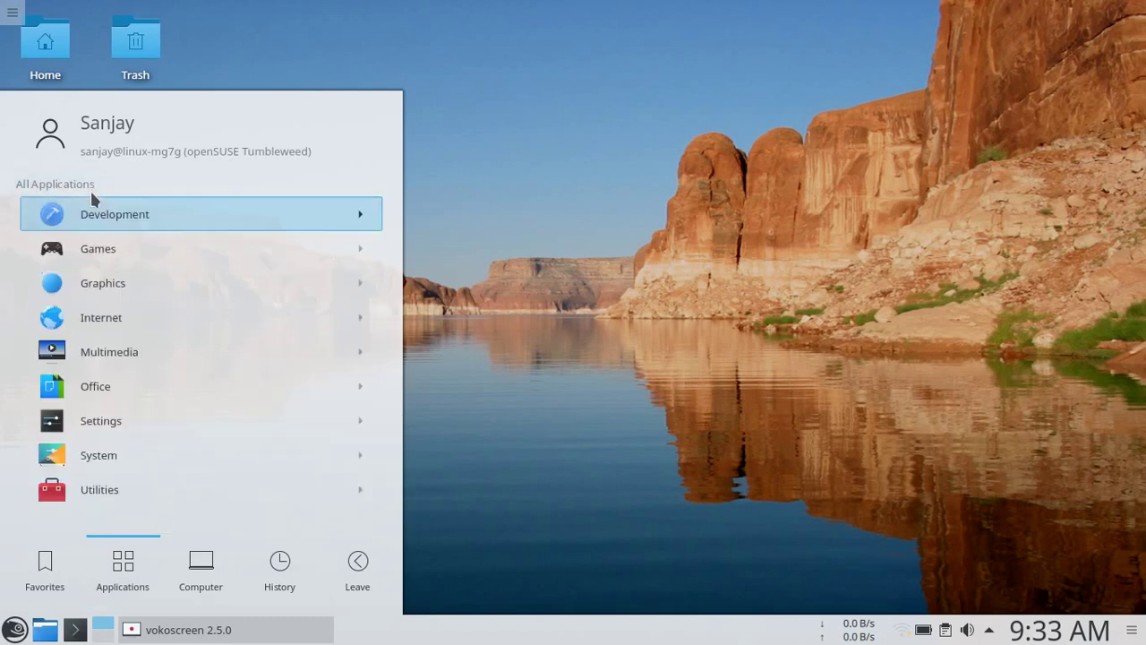
Look through the full list of installed Multimedia applications
left_click(125, 358)
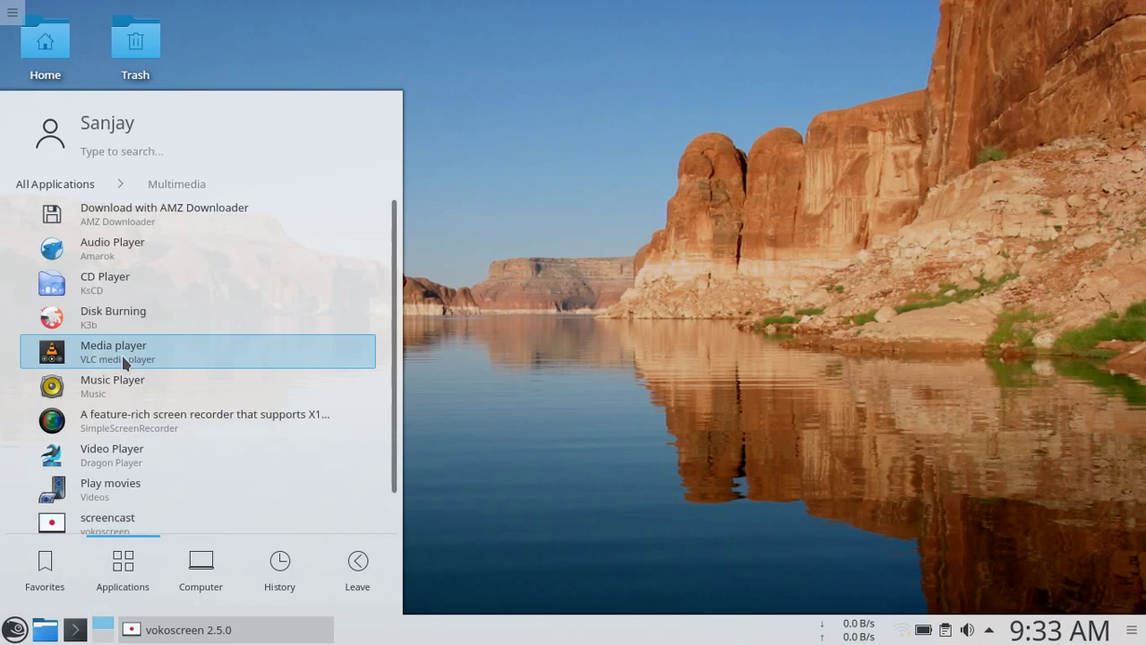
scroll(122, 354, "down", 1)
scroll(121, 354, "up", 1)
scroll(122, 355, "down", 1)
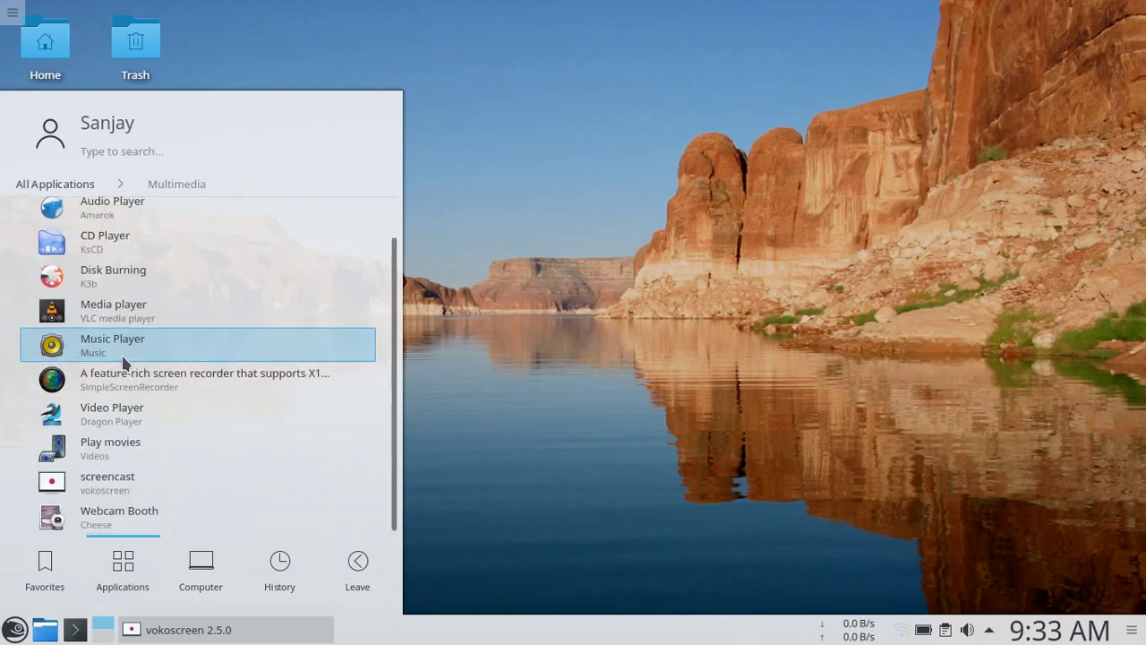
left_click(88, 189)
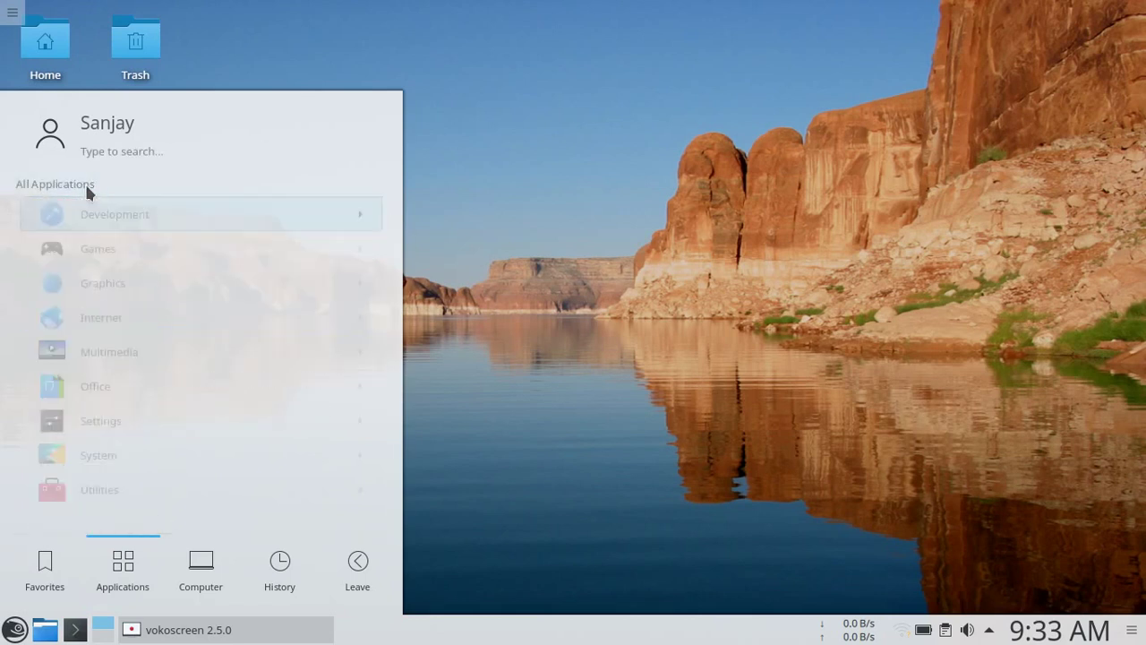
left_click(120, 355)
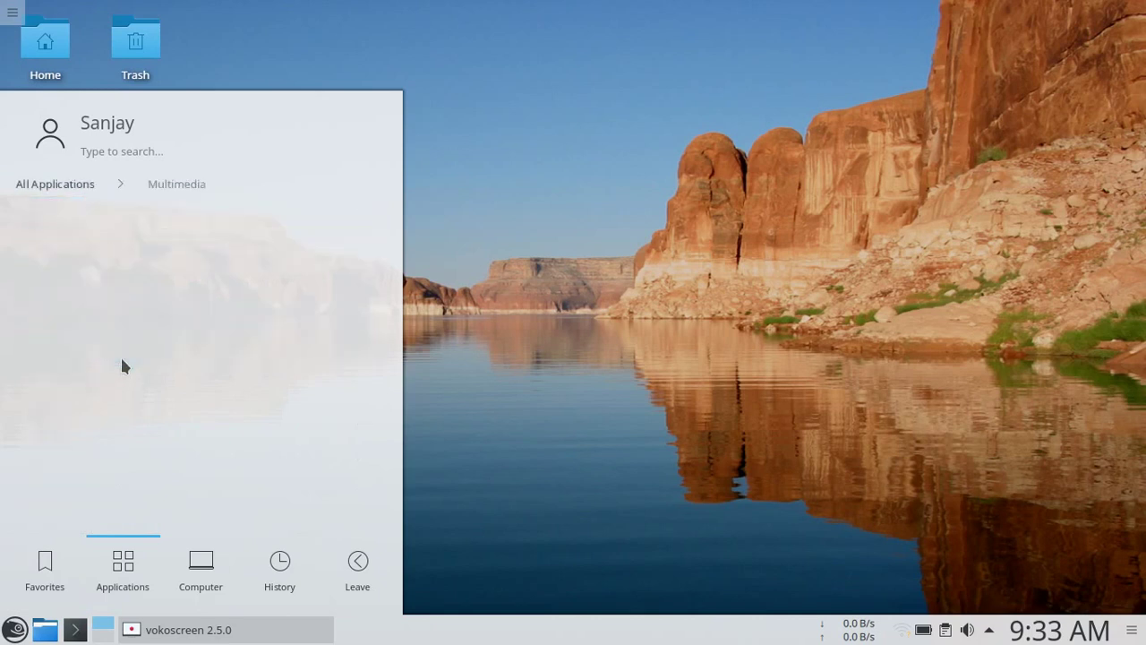
left_click(67, 187)
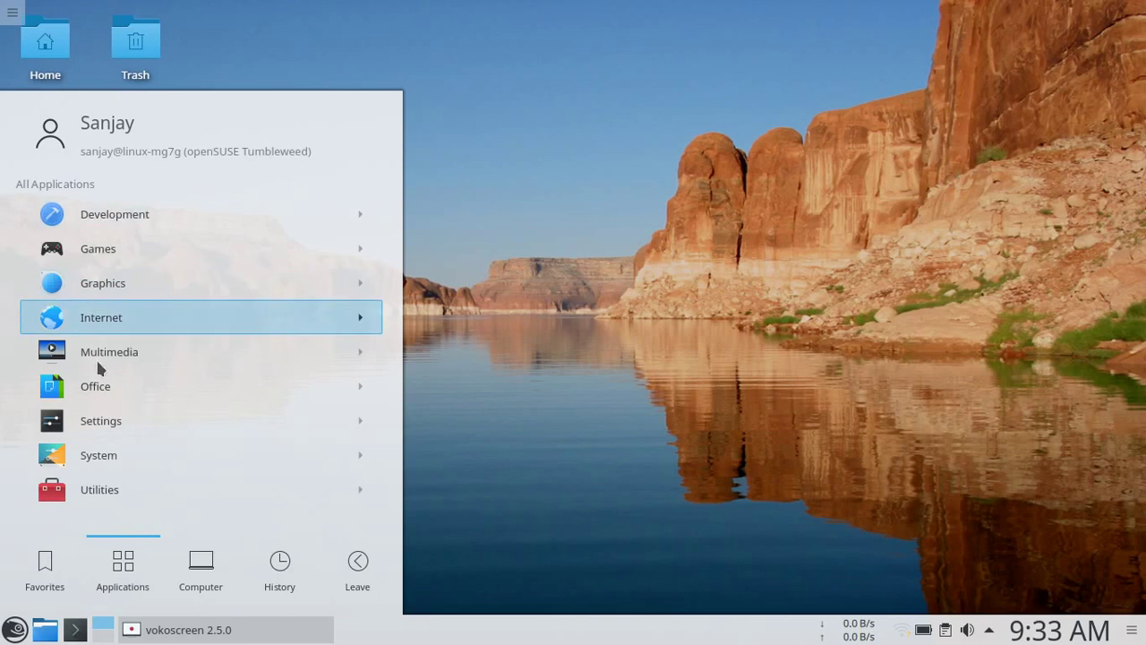
Look through the full list of installed Office applications
left_click(99, 397)
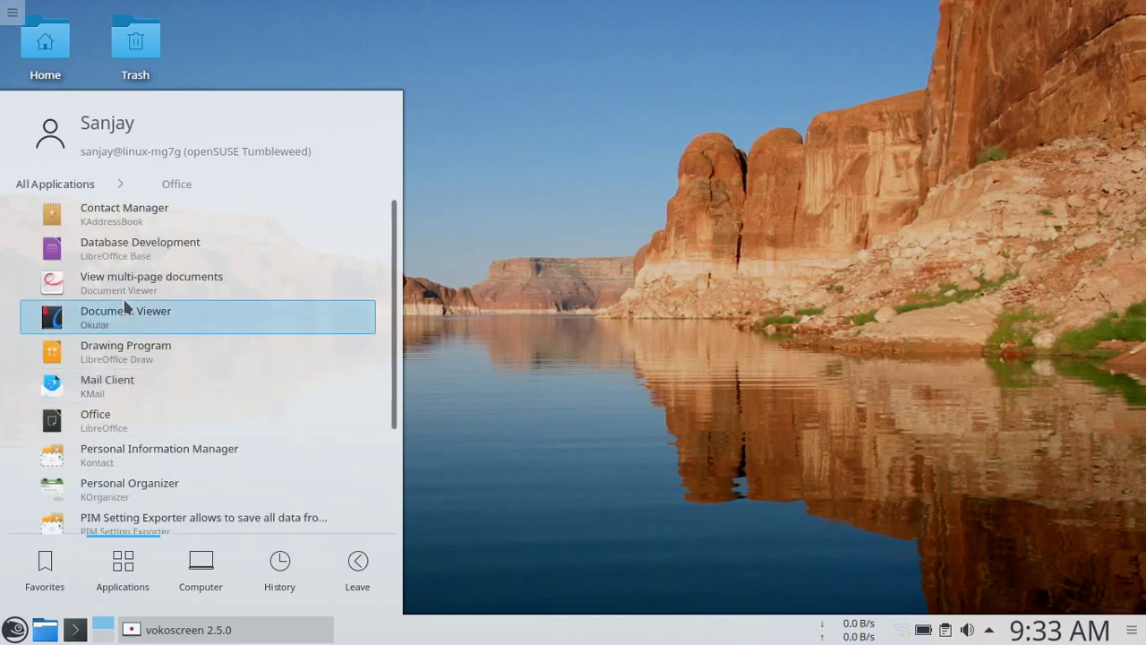
scroll(125, 307, "down", 4)
scroll(125, 307, "up", 4)
scroll(126, 307, "down", 4)
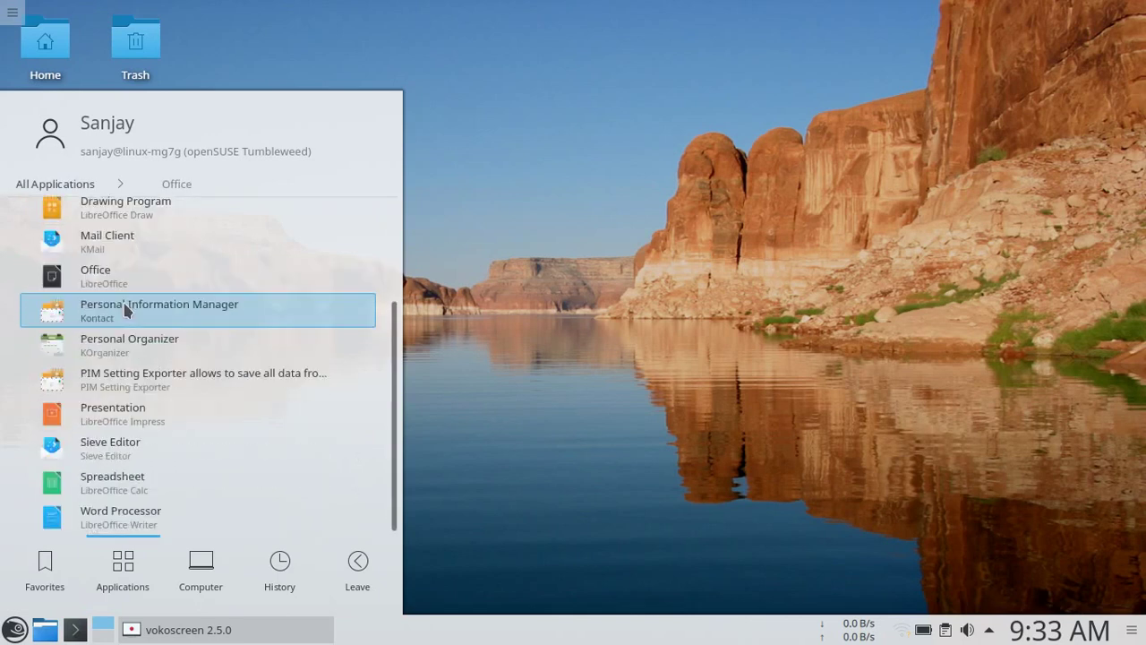
left_click(85, 186)
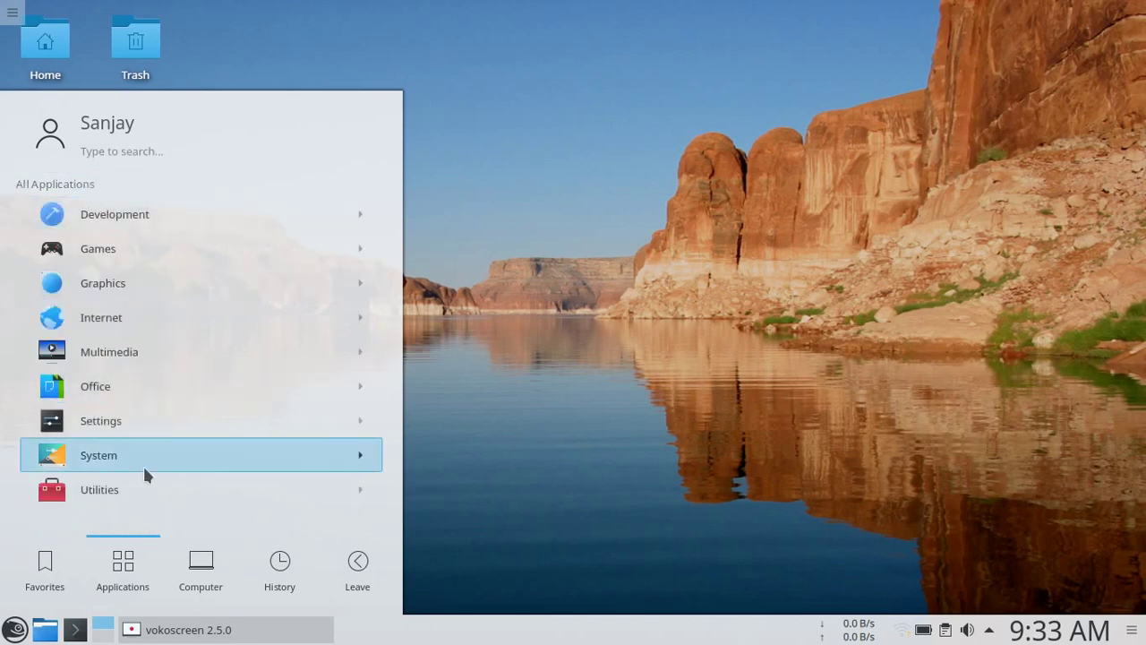
Launch the YaST administrator settings from the Settings applications and authenticate with the administrator password
left_click(134, 432)
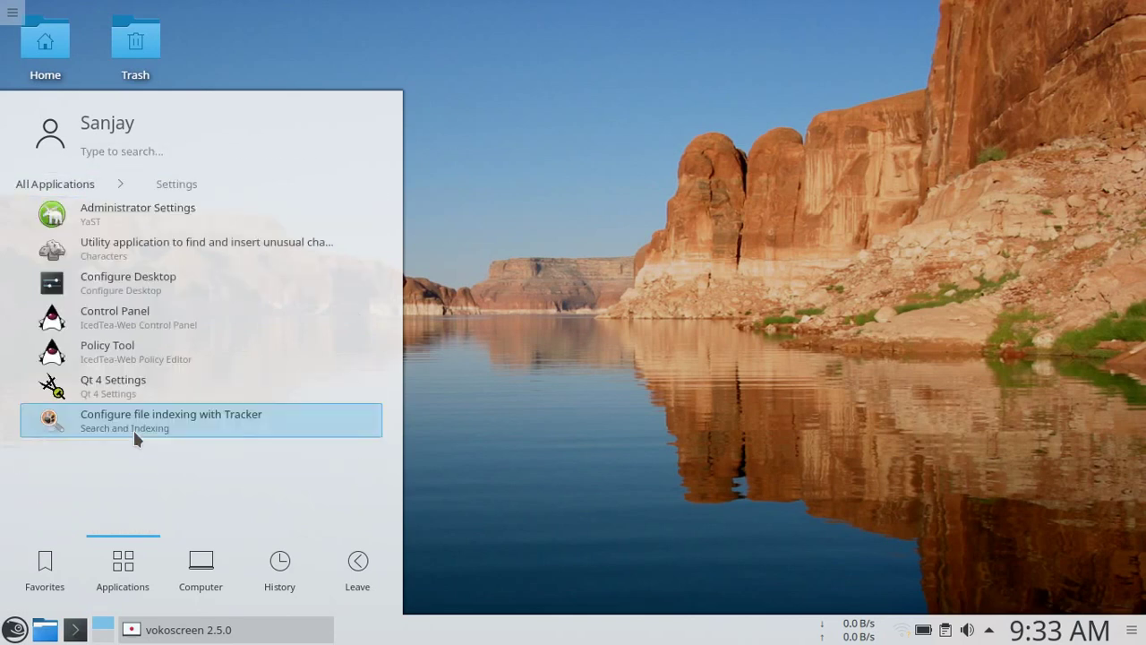
left_click(149, 217)
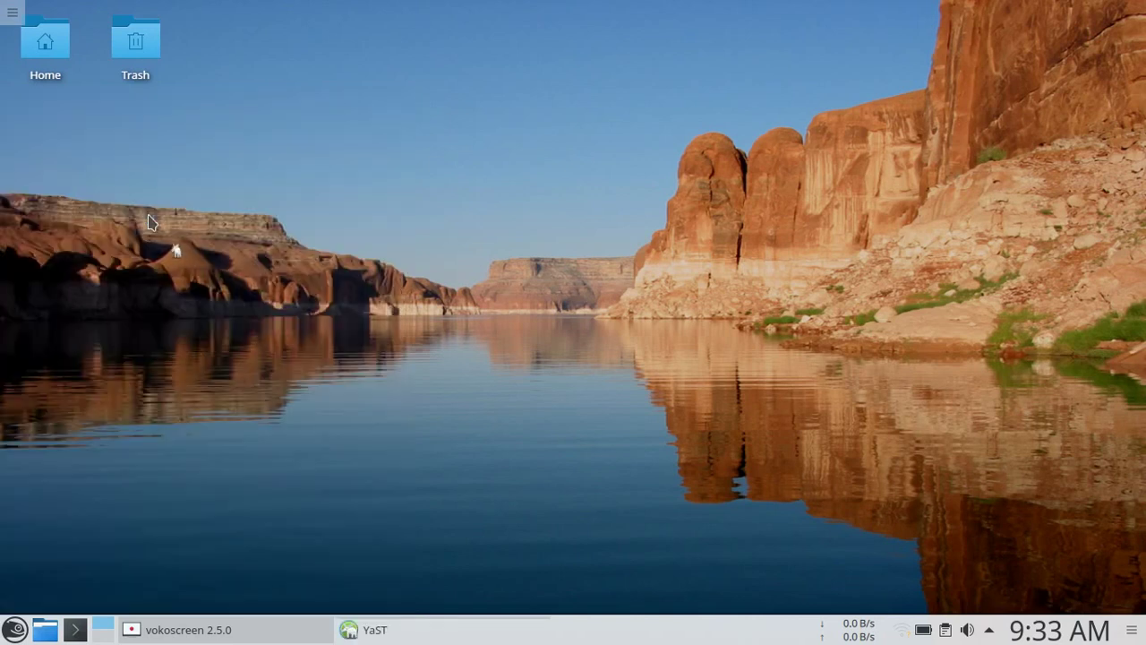
type("•••")
key("Return")
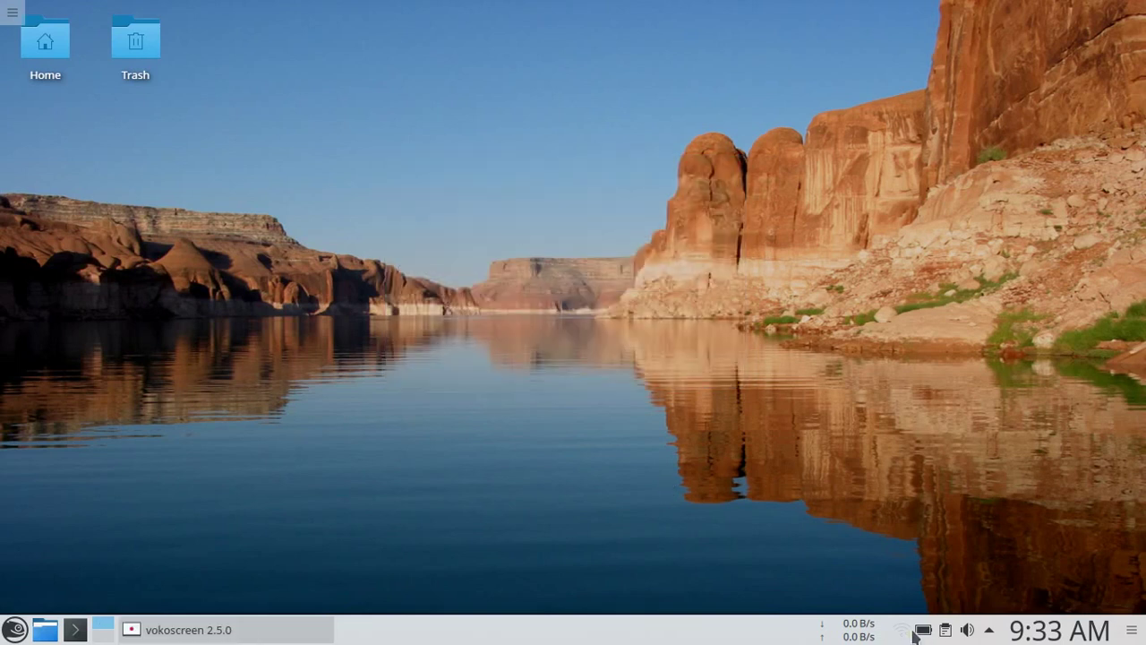
Connect to the available wireless network and return to the YaST Control Center window
left_click(902, 630)
mouse_move(943, 396)
left_click(1046, 417)
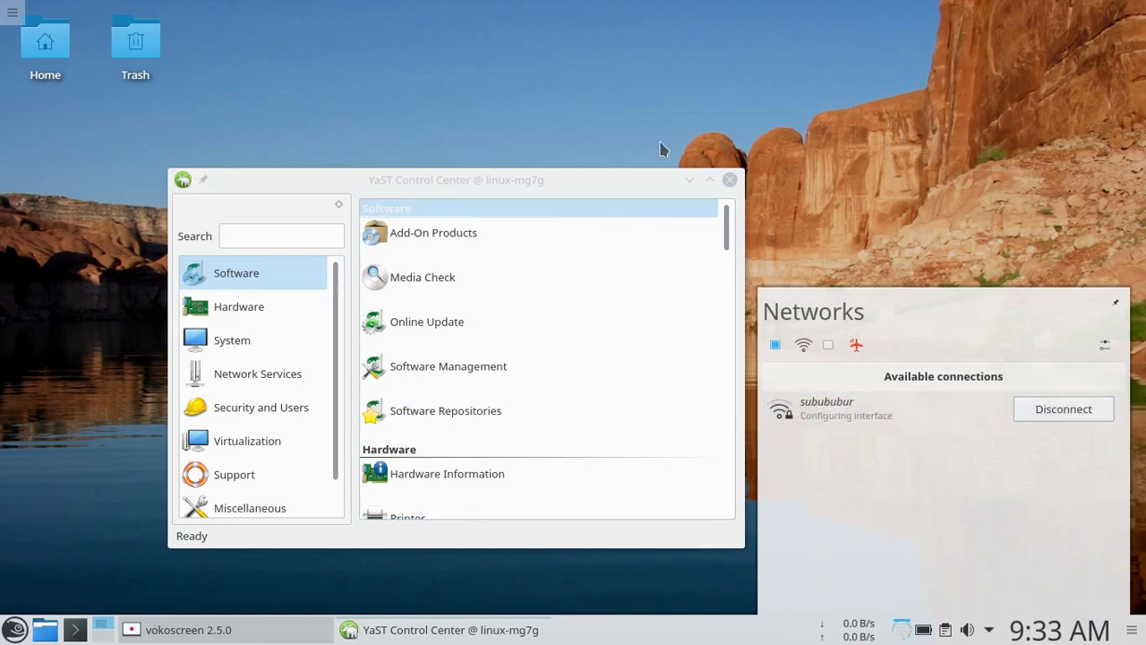
left_click(458, 202)
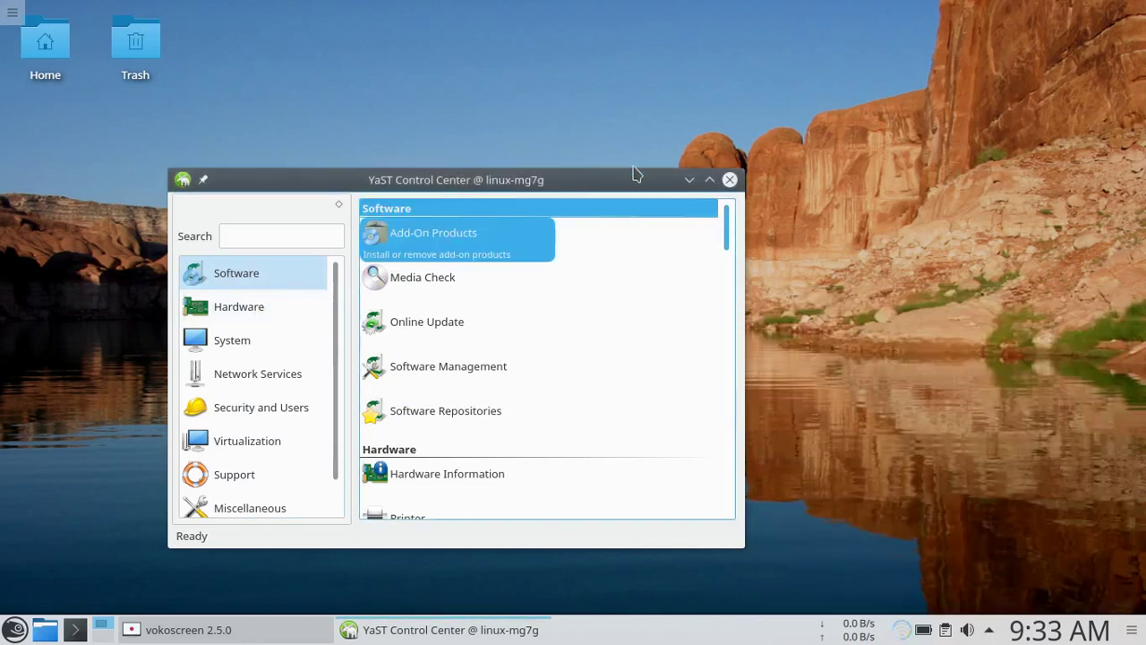
Maximize the YaST Control Center, then view its font configuration and close it without changes
left_click(709, 179)
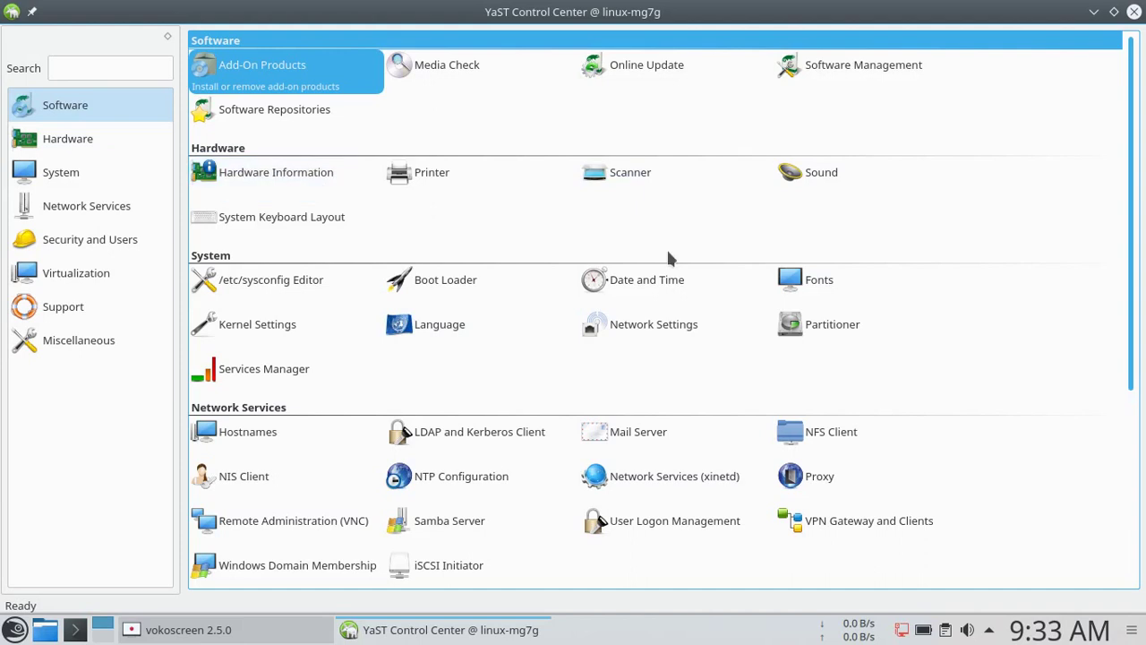
left_click(817, 295)
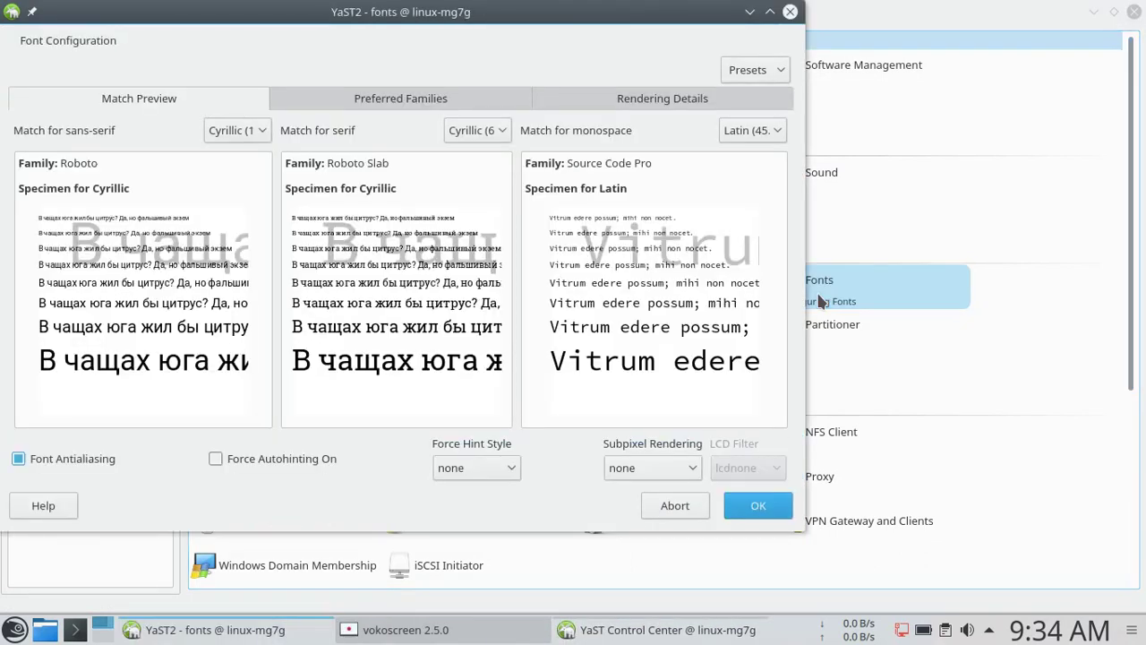
left_click(789, 12)
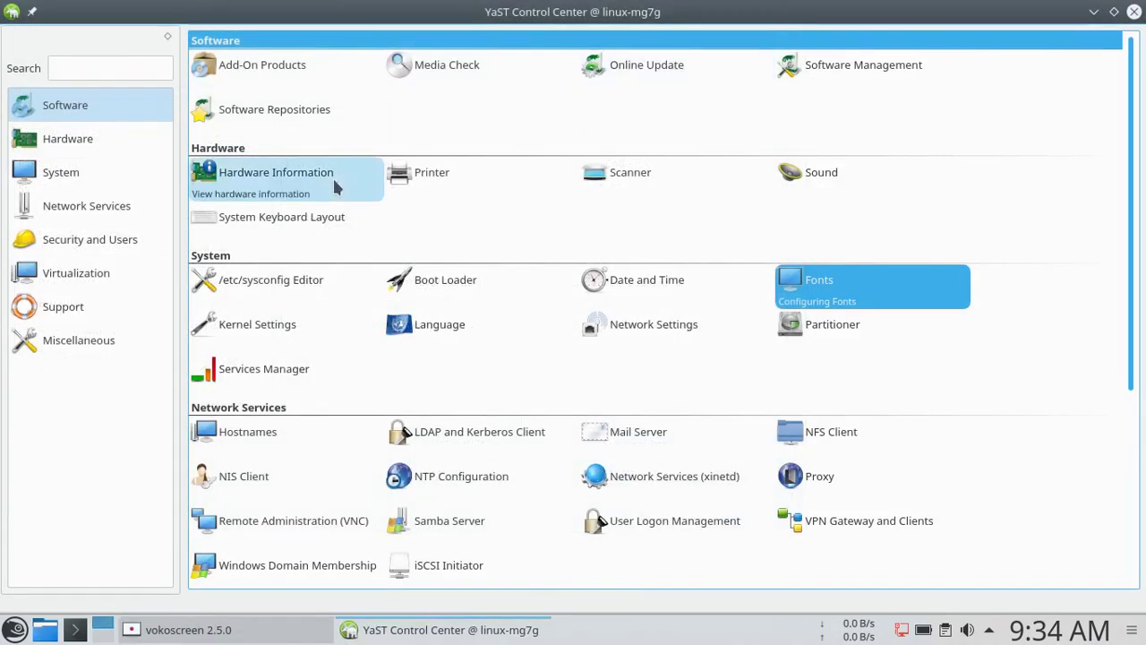
Set the boot loader's default boot section to KDE neon Developer Edition (16.04) (on /dev/sda3) and save the configuration
left_click(430, 281)
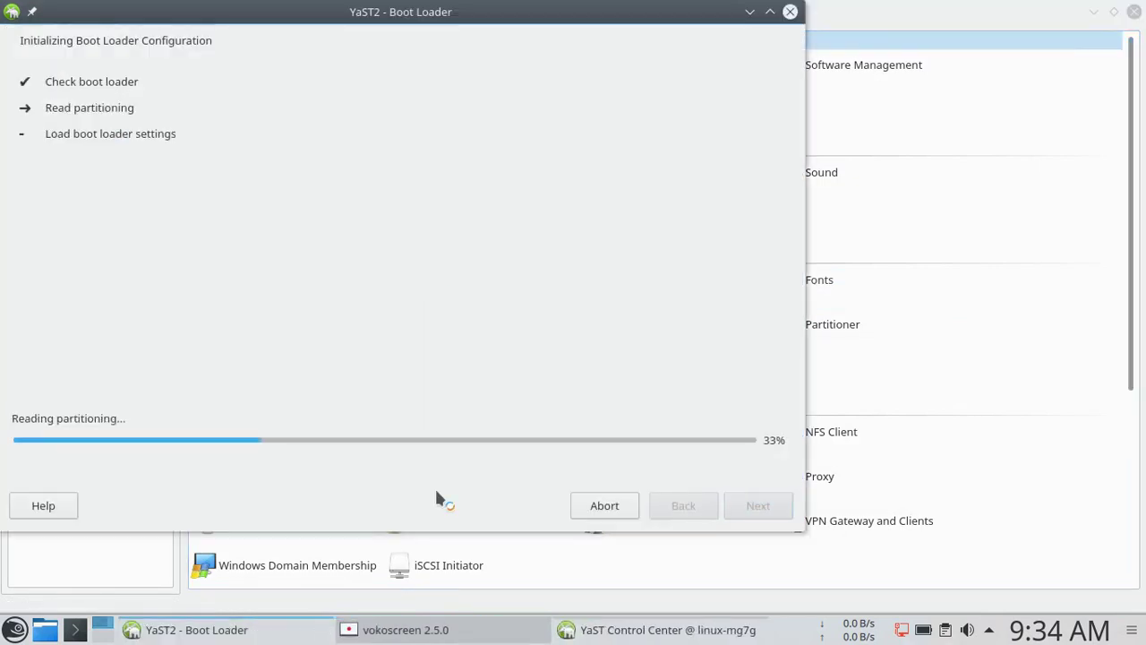
mouse_move(654, 630)
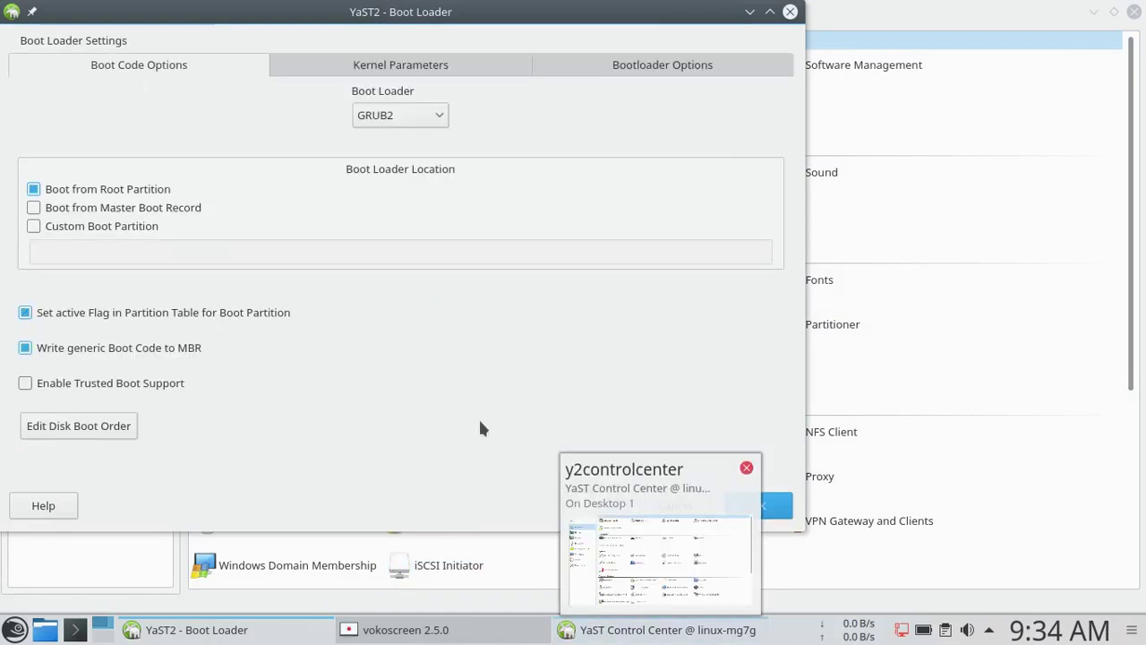
left_click(421, 72)
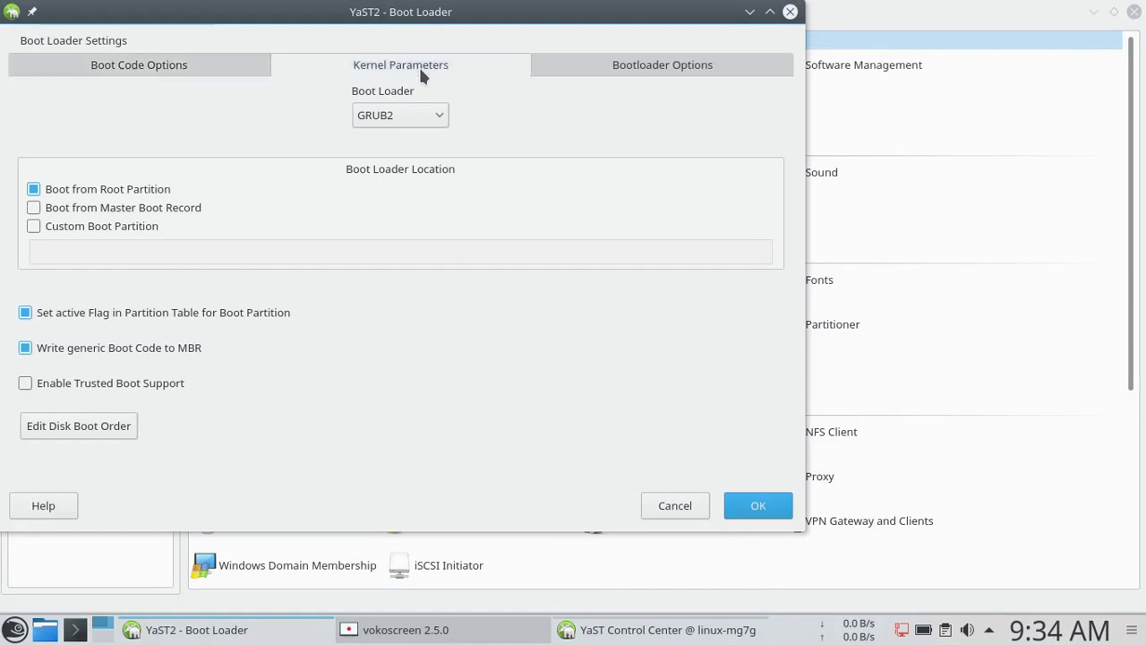
left_click(644, 71)
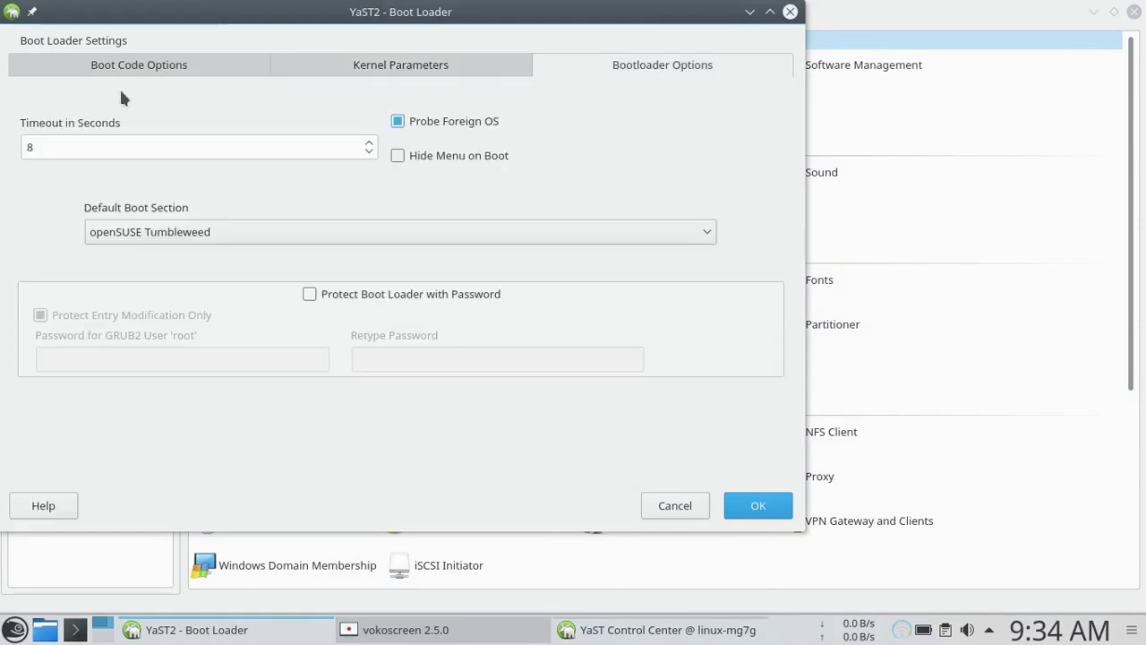
left_click(260, 234)
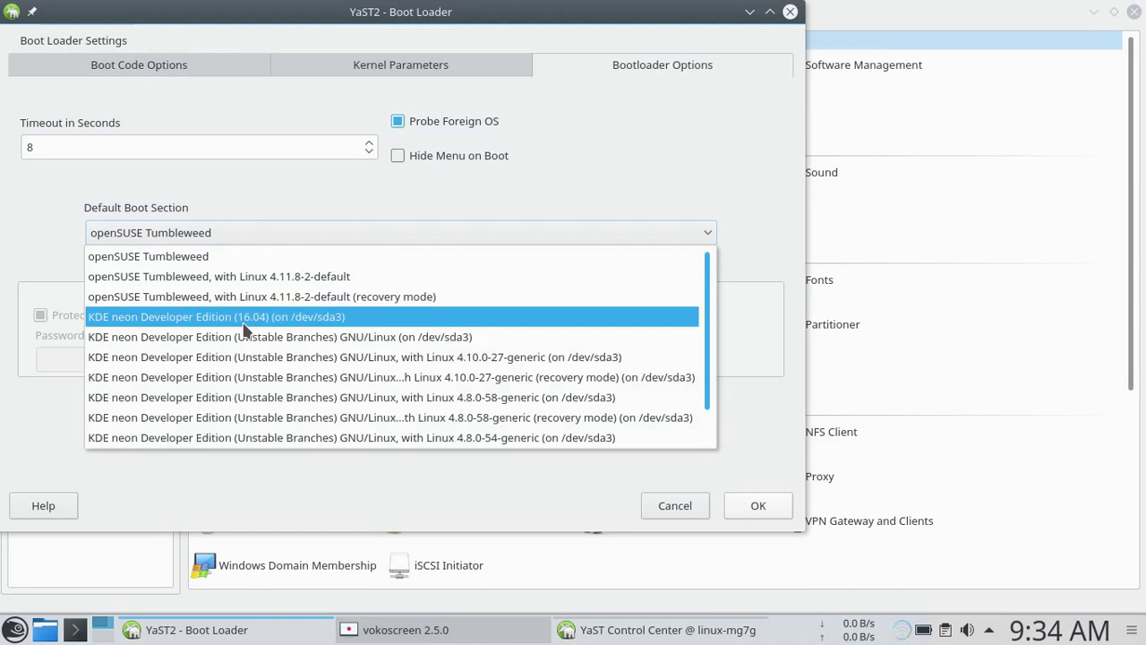
left_click(243, 324)
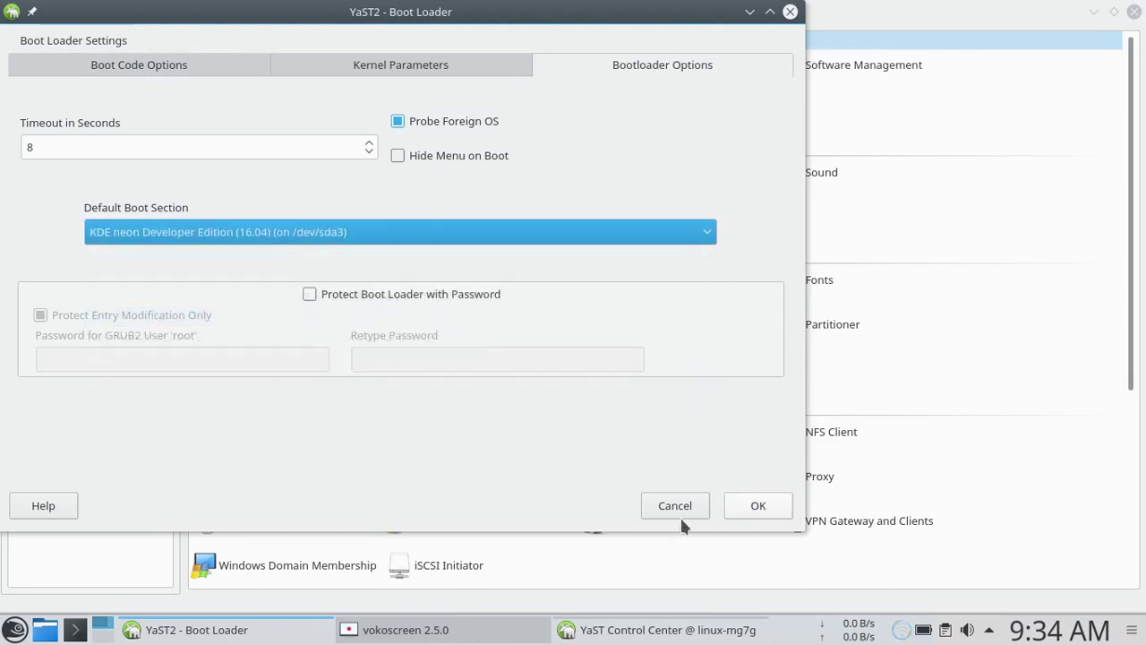
left_click(757, 508)
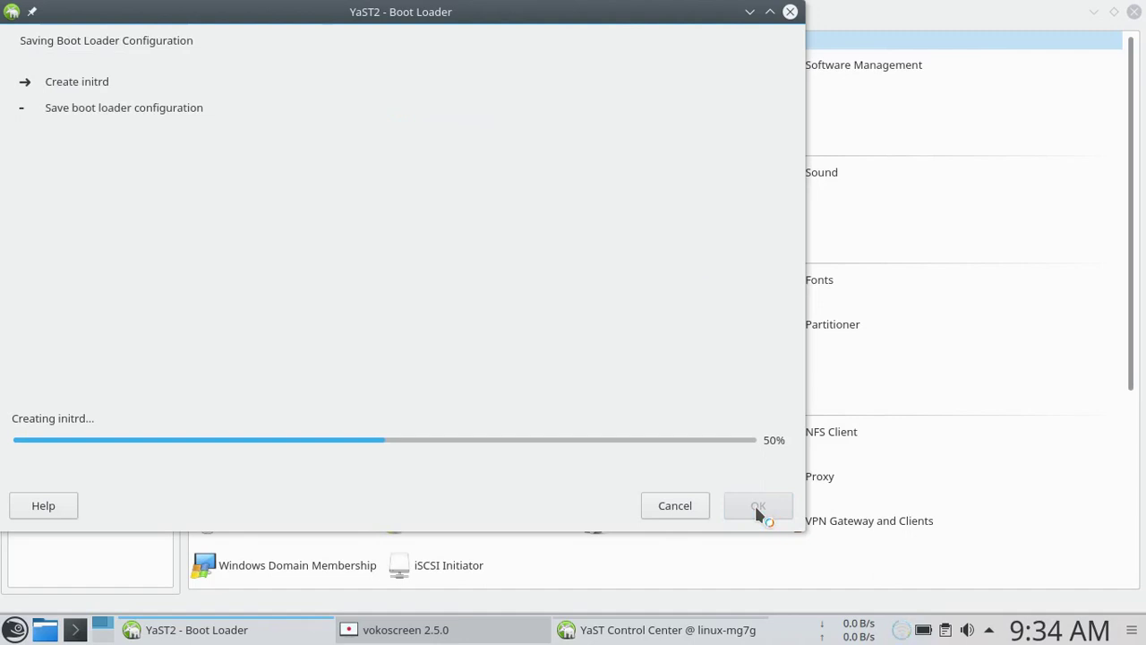
Check the pending wireless connection and the boot loader saving progress, and return to the YaST Control Center
left_click(899, 632)
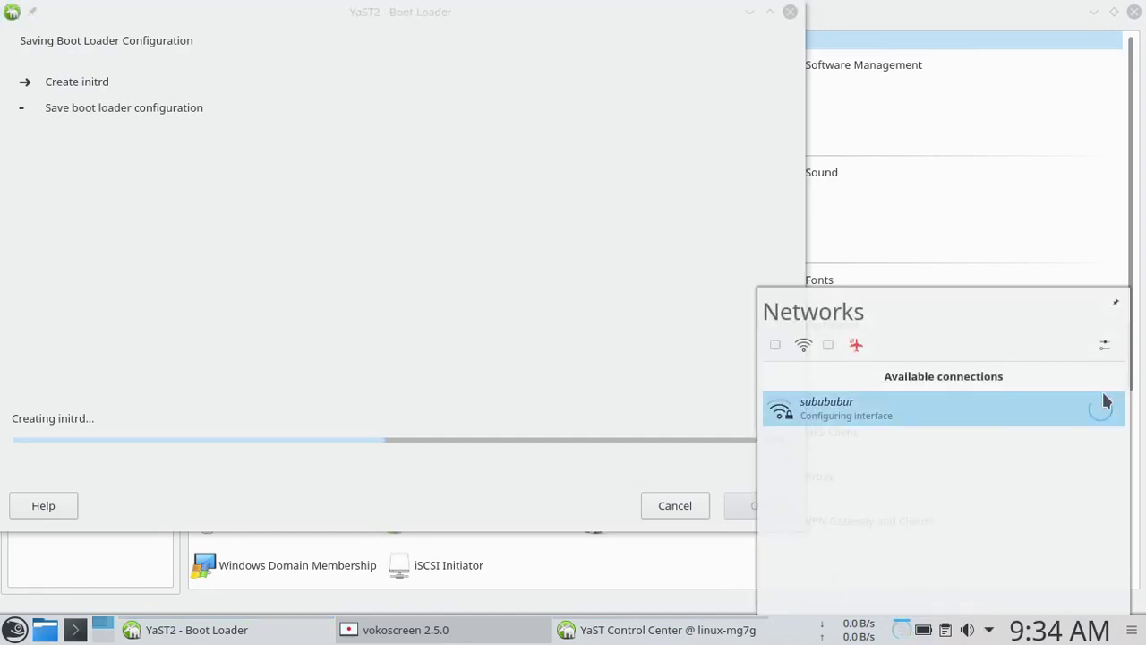
left_click(1065, 410)
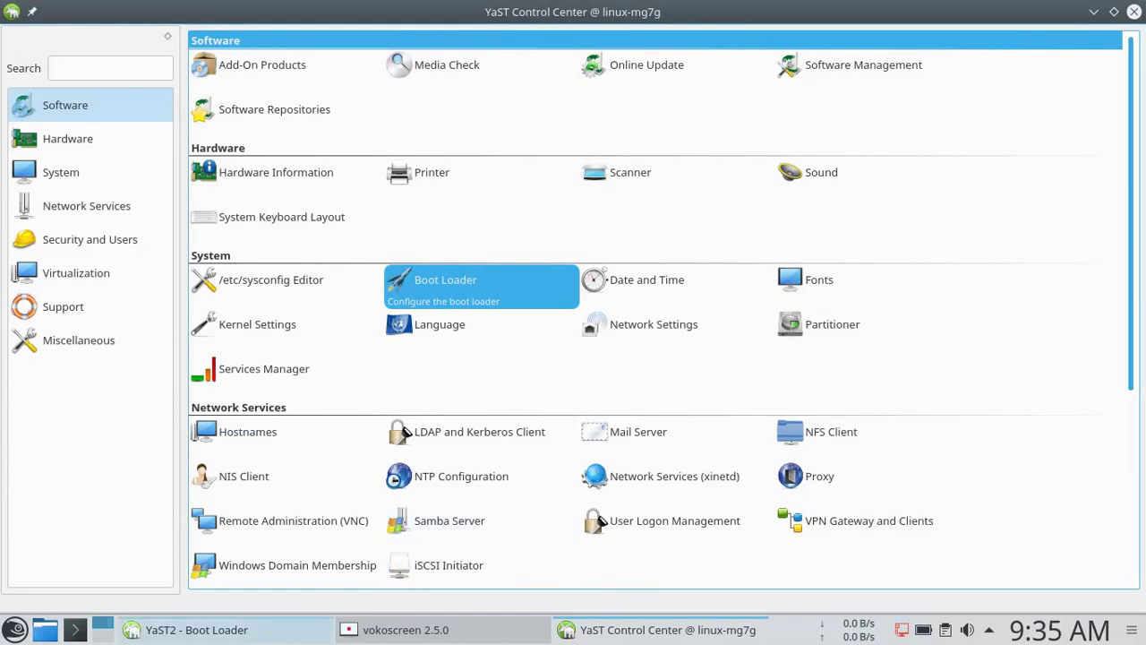
left_click(224, 630)
left_click(224, 630)
left_click(226, 631)
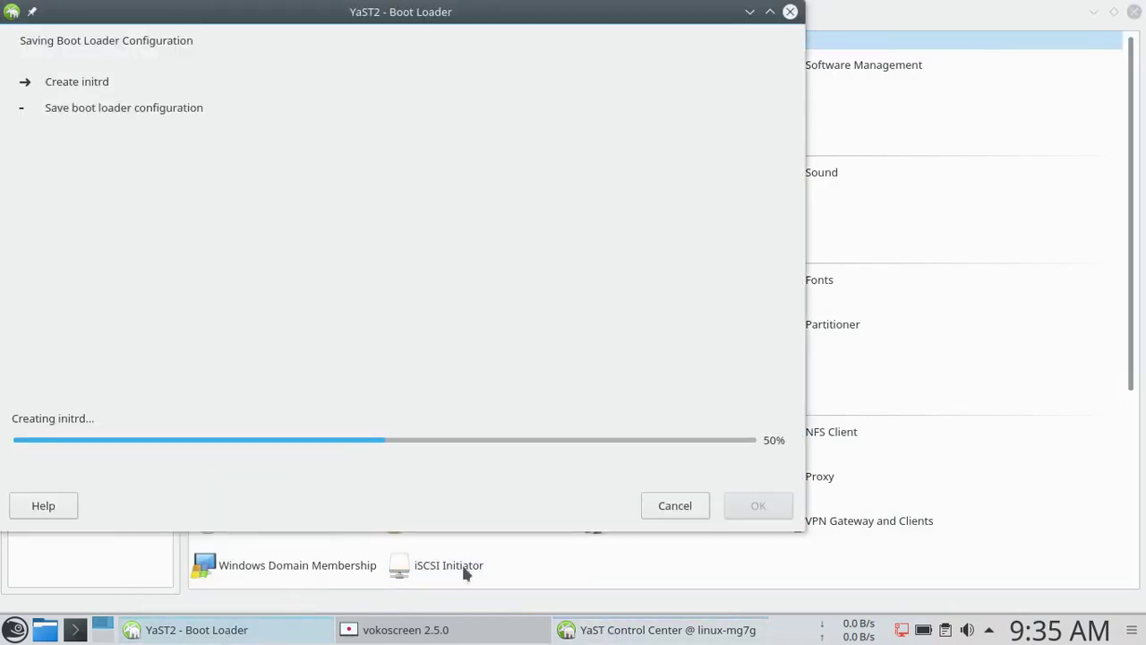
left_click(667, 629)
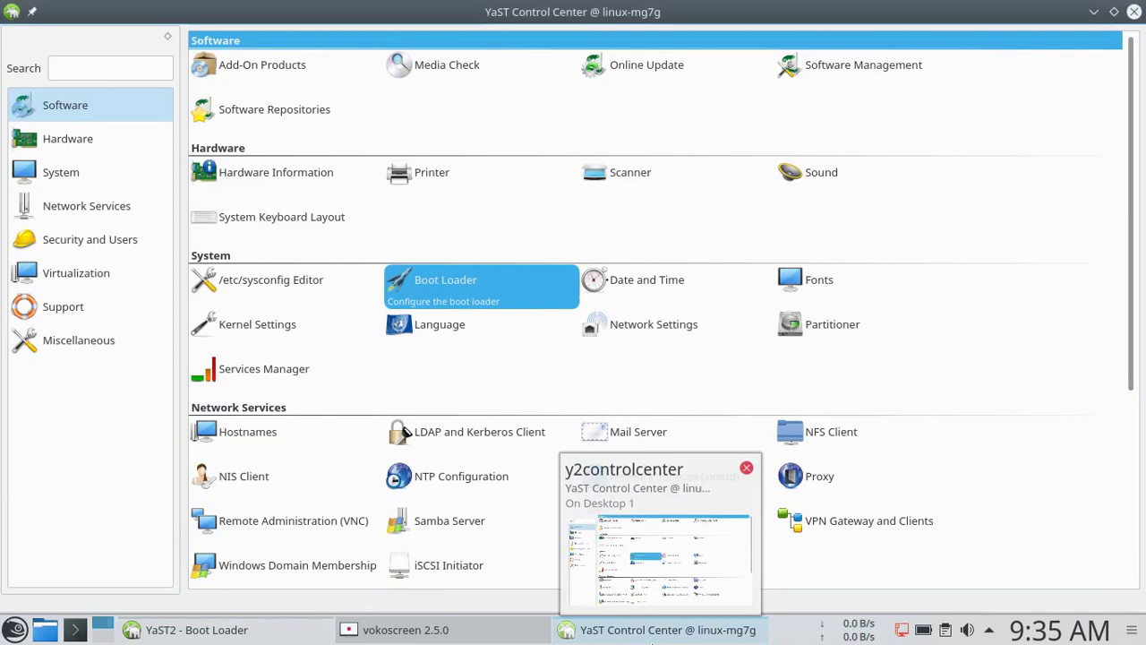
Browse the Applications, Desktop and Hardware categories in the /etc/sysconfig Editor and close it without changes
double_click(304, 288)
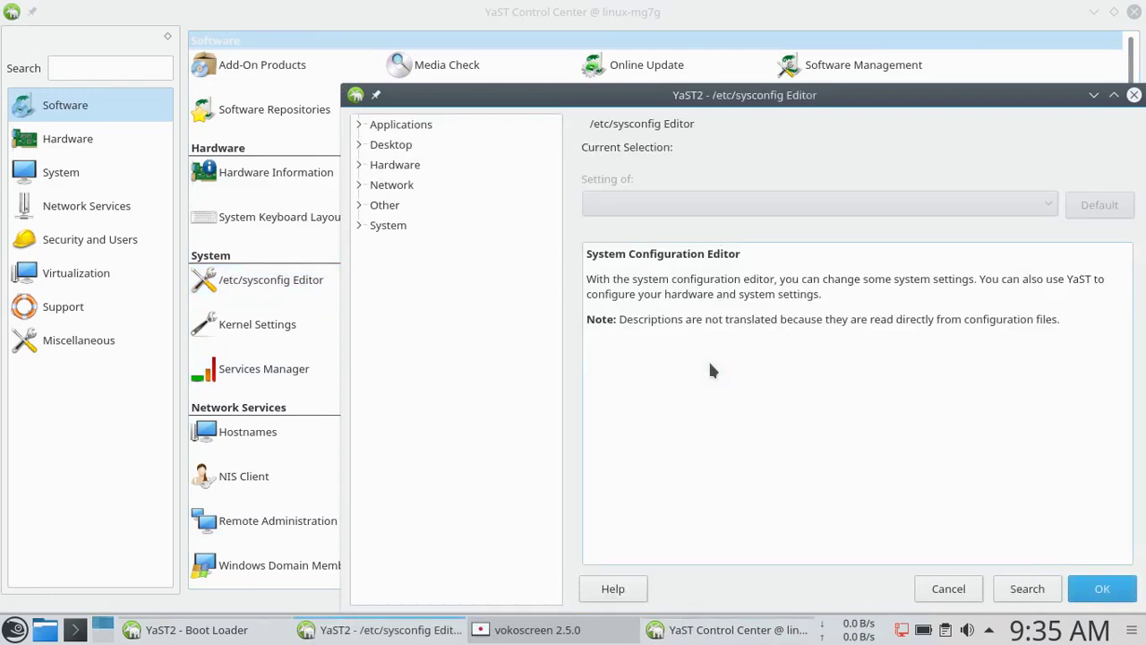
left_click(361, 126)
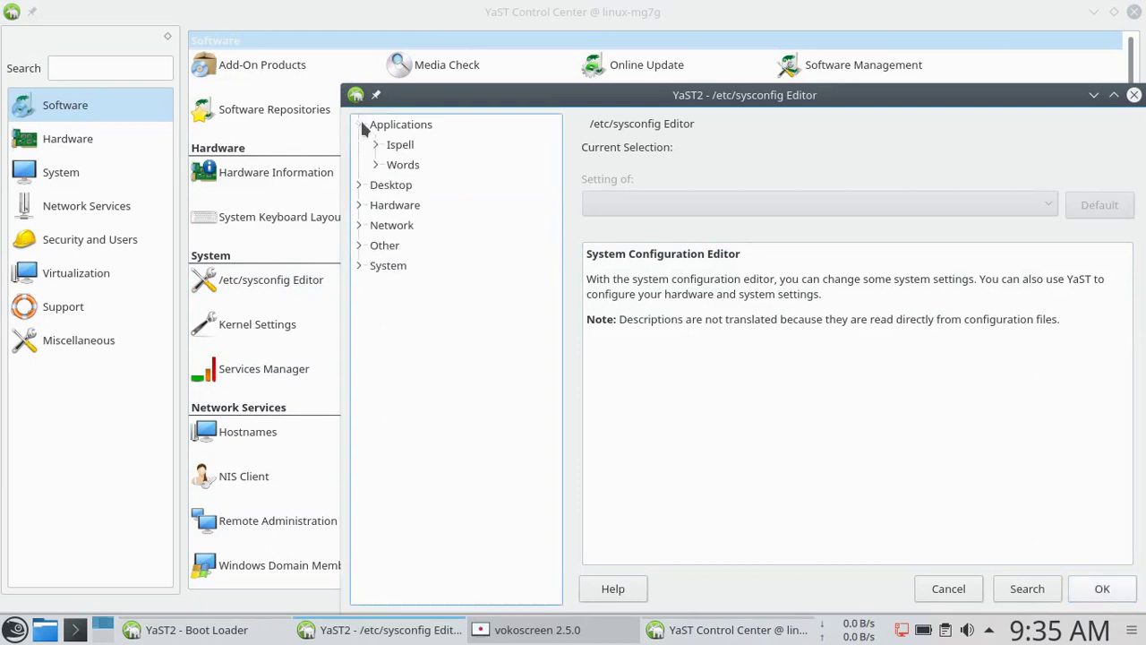
left_click(361, 185)
left_click(362, 185)
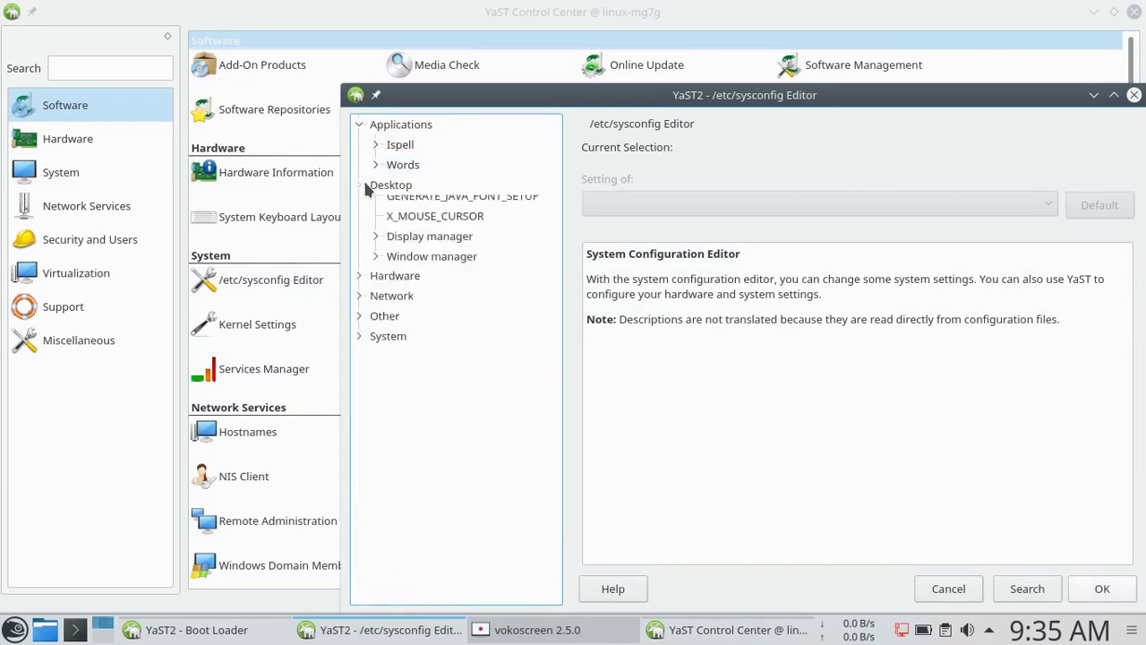
left_click(361, 207)
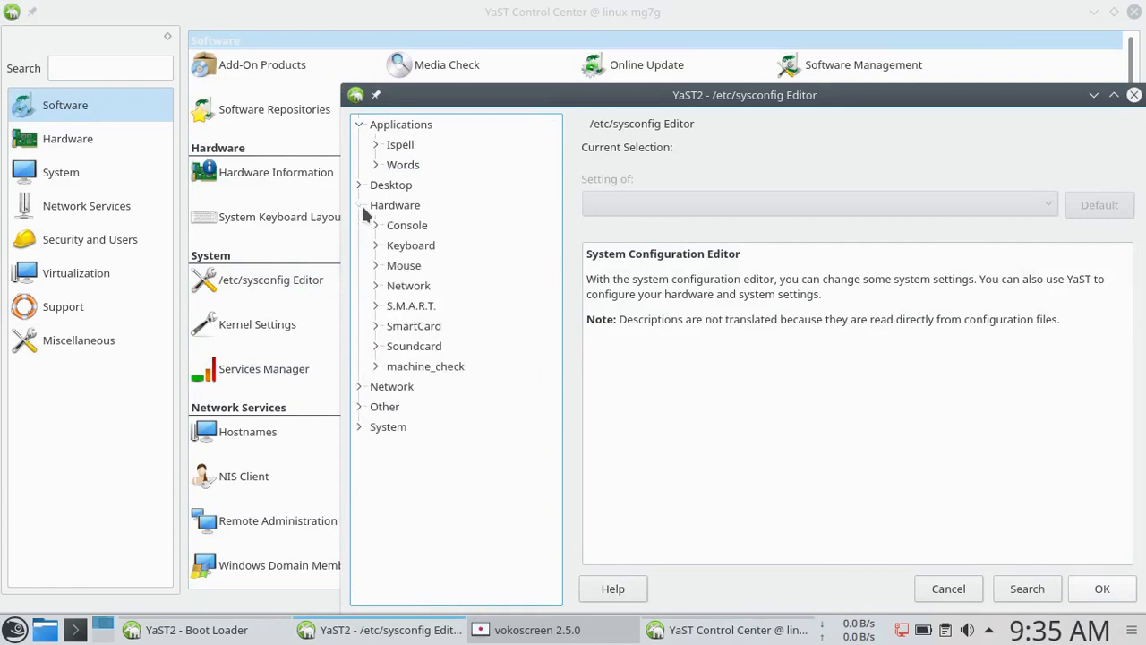
left_click(362, 208)
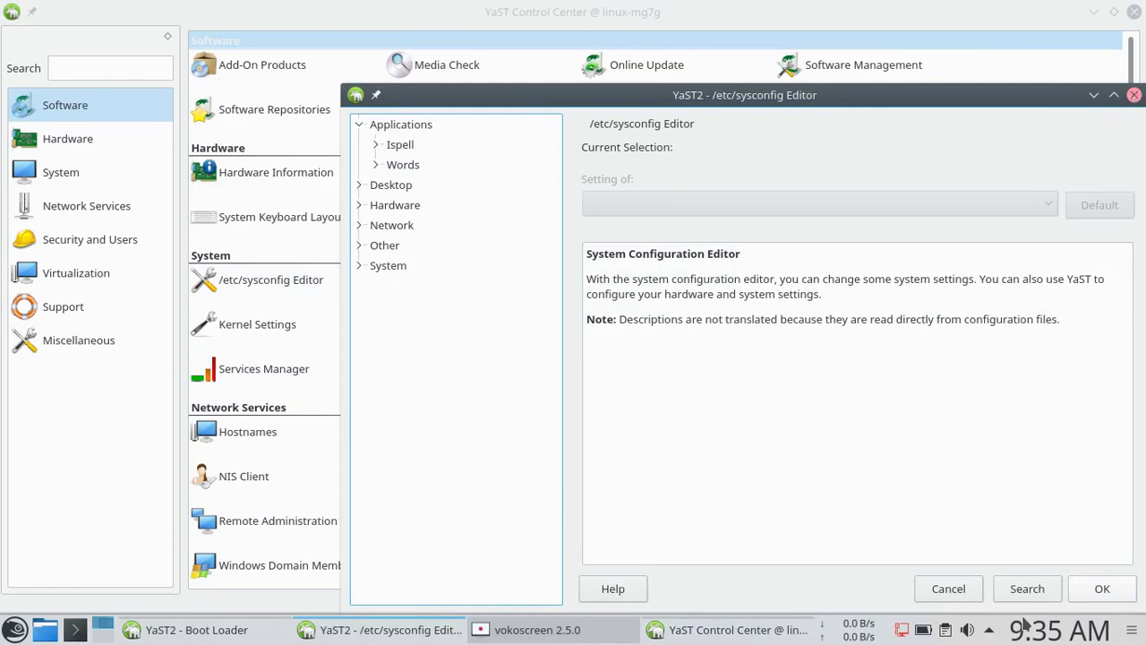
left_click(969, 582)
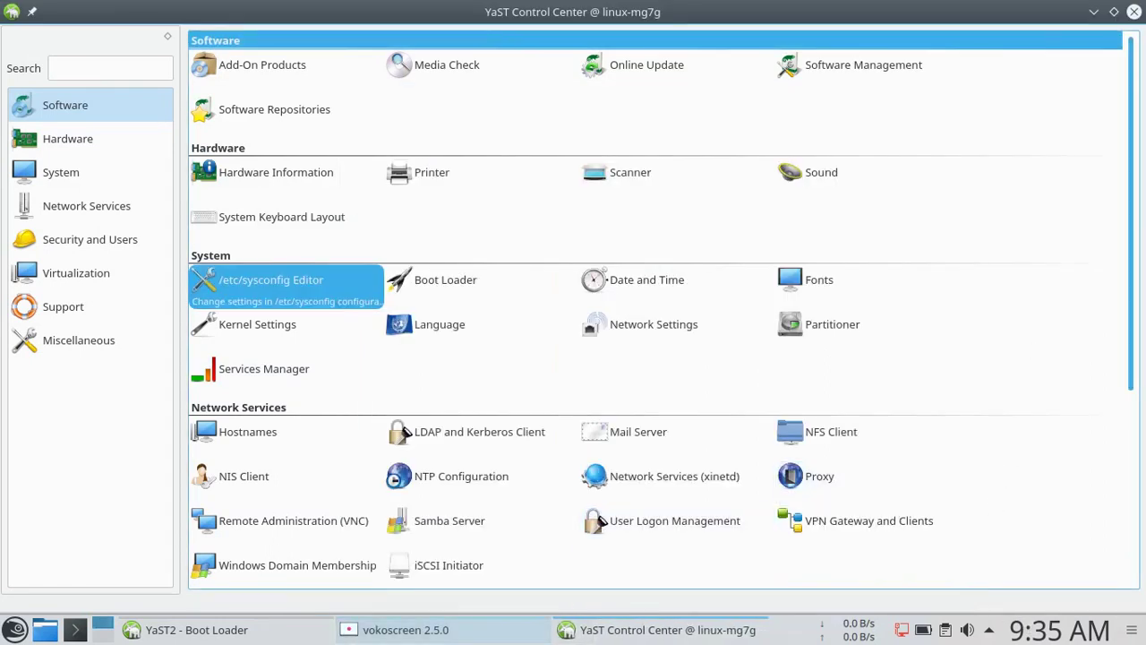
Check the boot loader saving progress again, minimize its window and bring the YaST Control Center back to the front
left_click(405, 629)
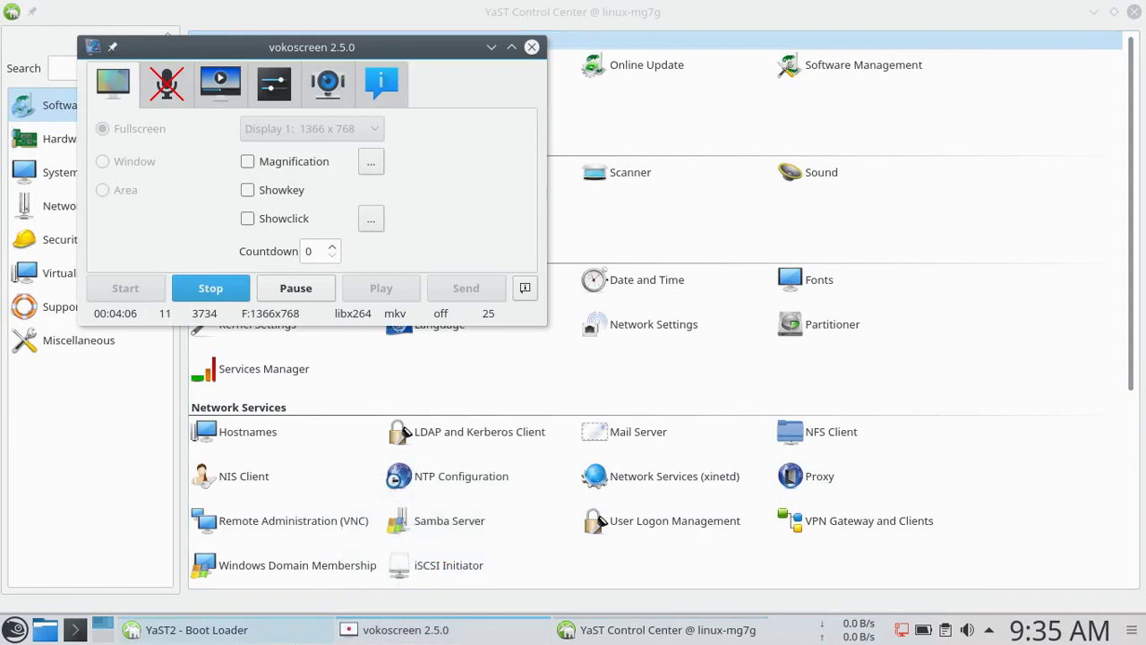
left_click(197, 630)
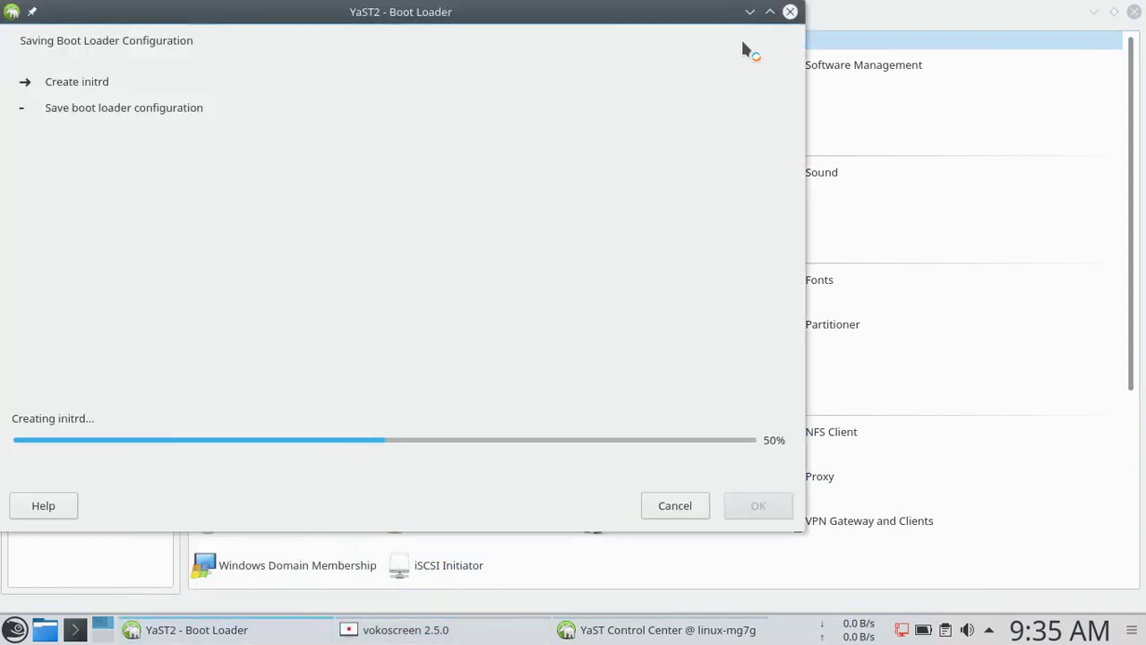
left_click(750, 12)
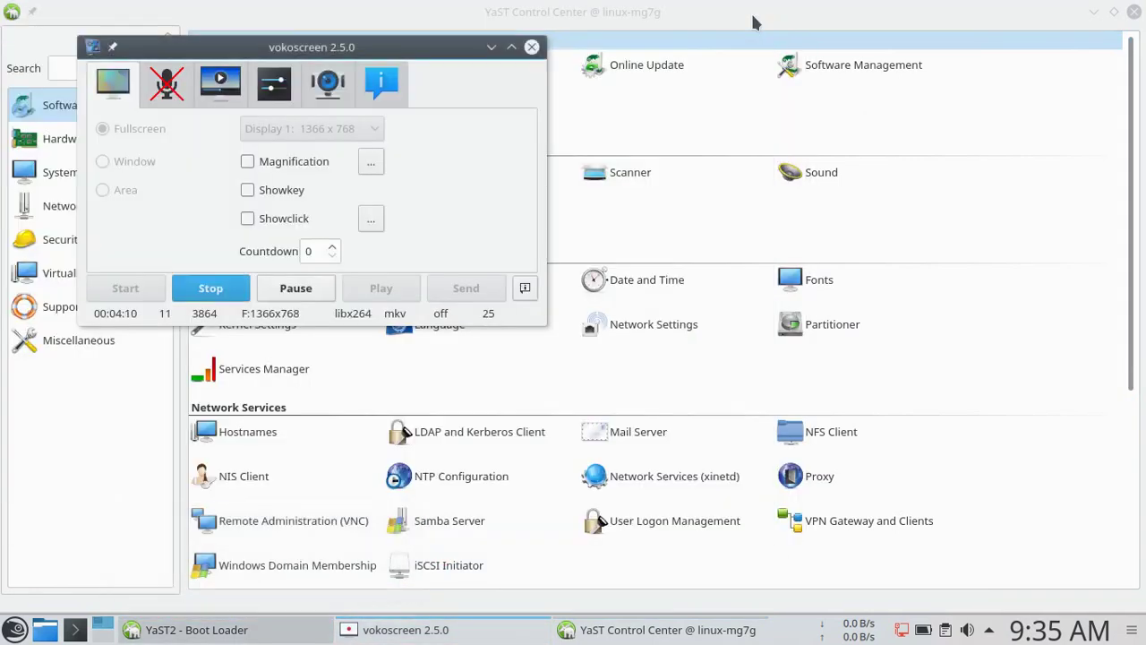
key("alt+Tab")
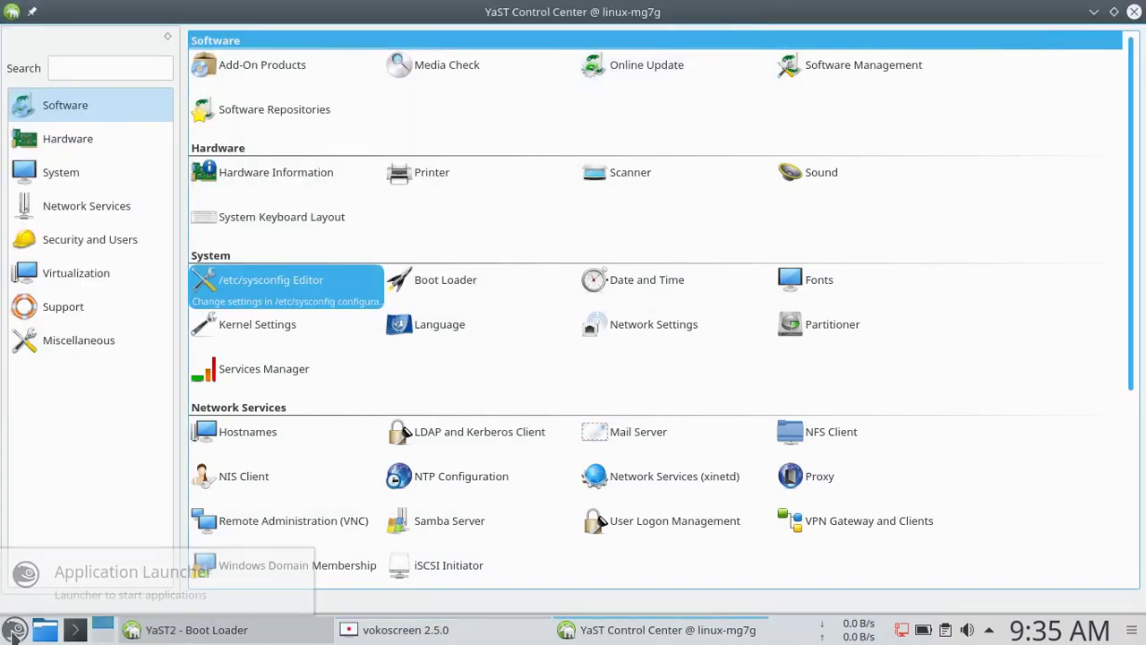
Open System Settings, apply the openSUSEdark desktop theme and briefly view the network popup with it
left_click(13, 631)
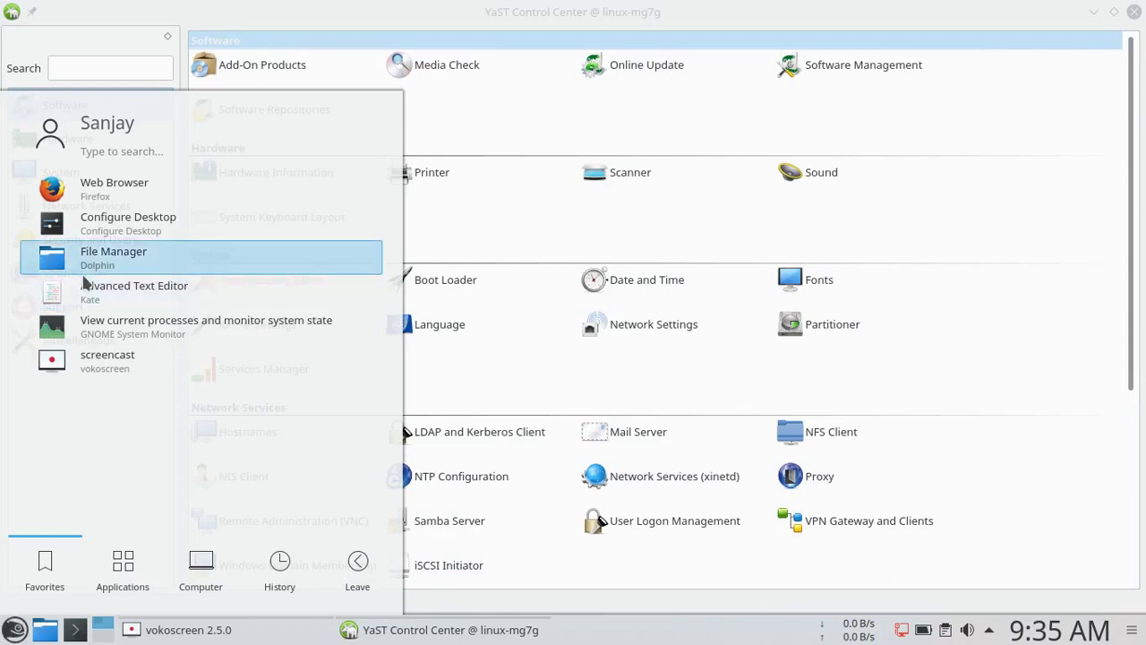
left_click(86, 232)
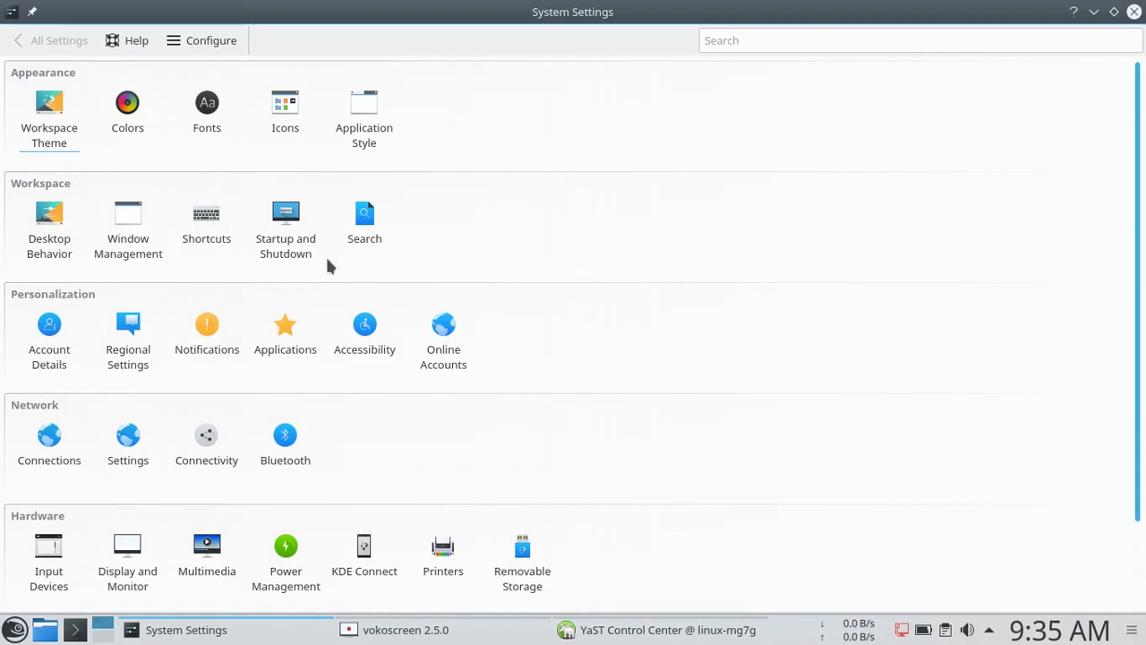
mouse_move(361, 130)
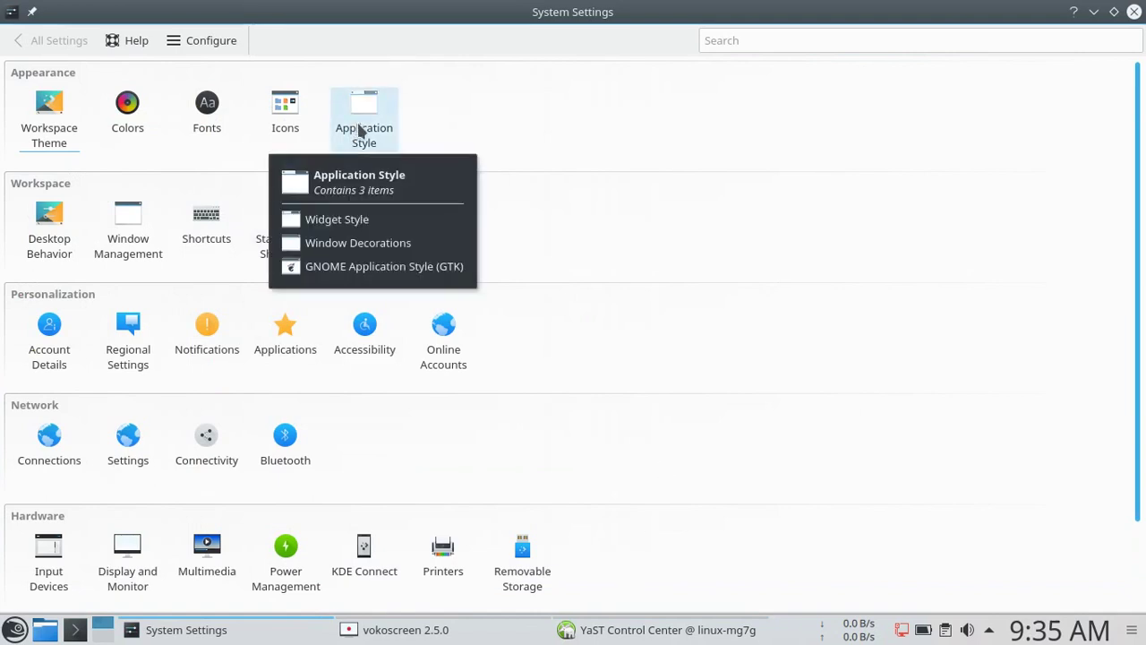
left_click(48, 109)
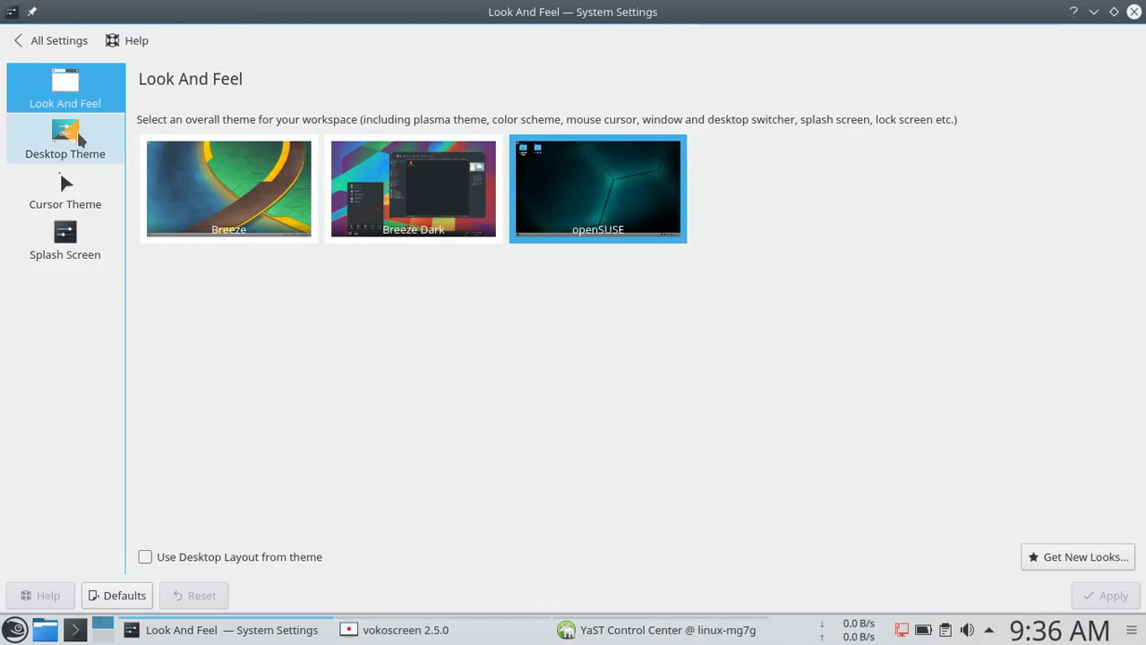
left_click(79, 136)
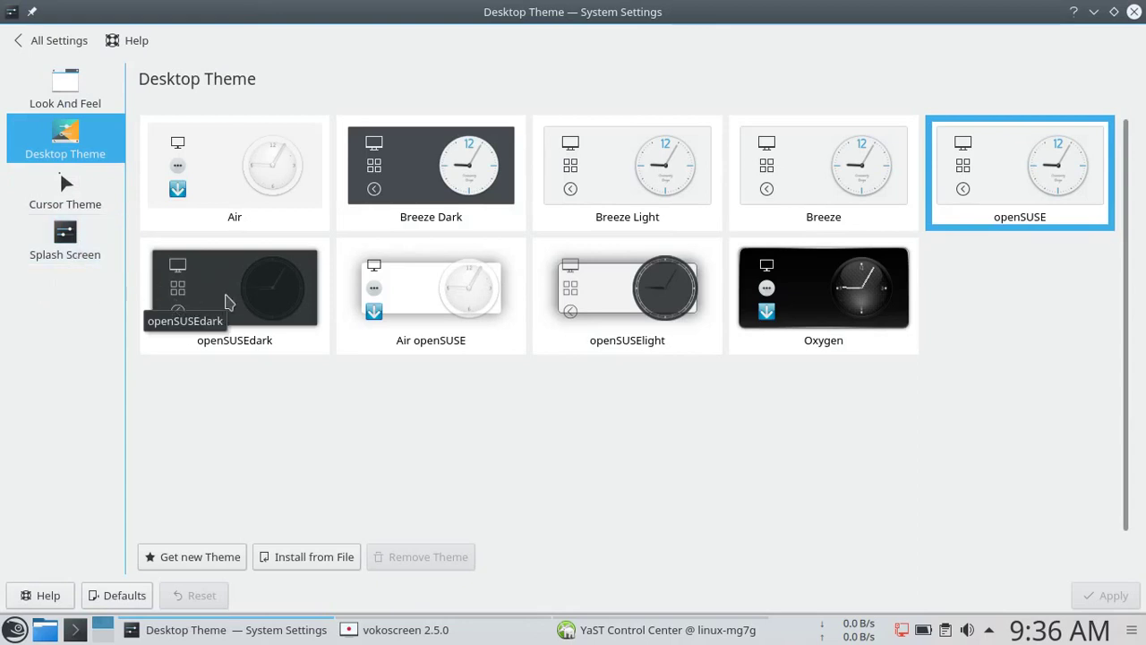
left_click(229, 302)
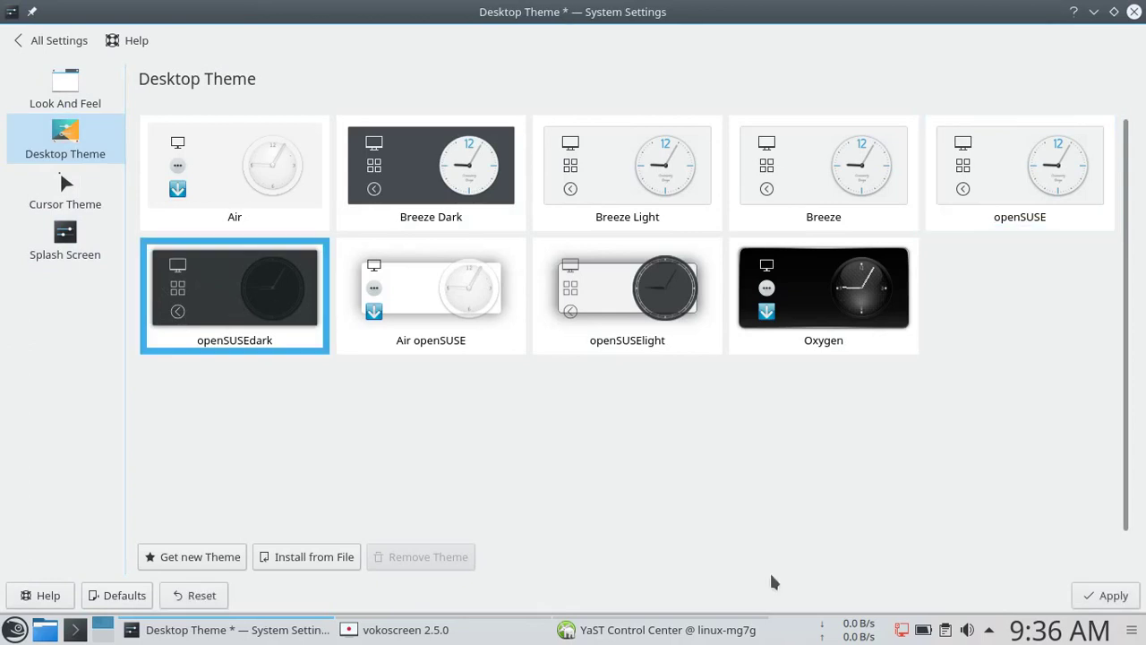
left_click(1113, 595)
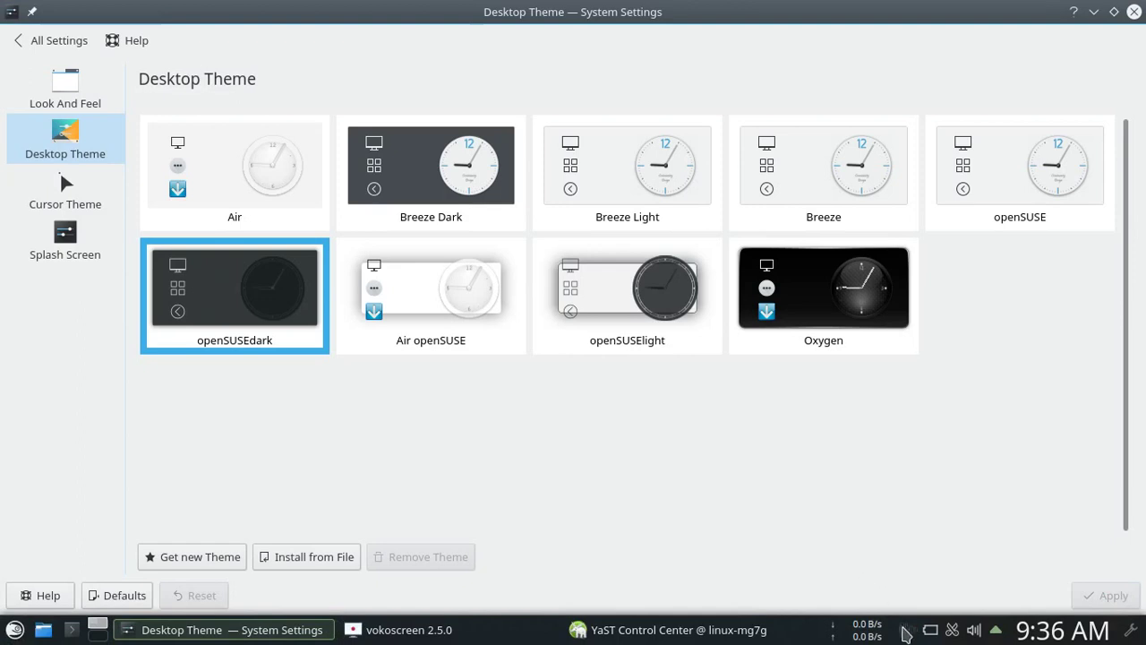
left_click(907, 632)
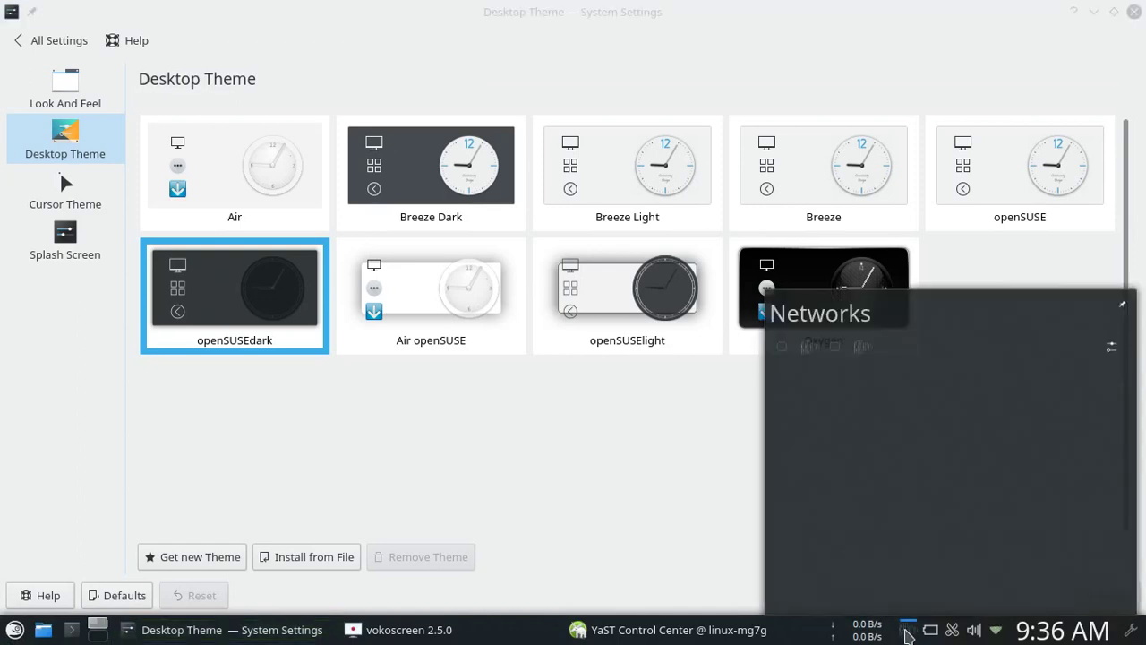
left_click(907, 632)
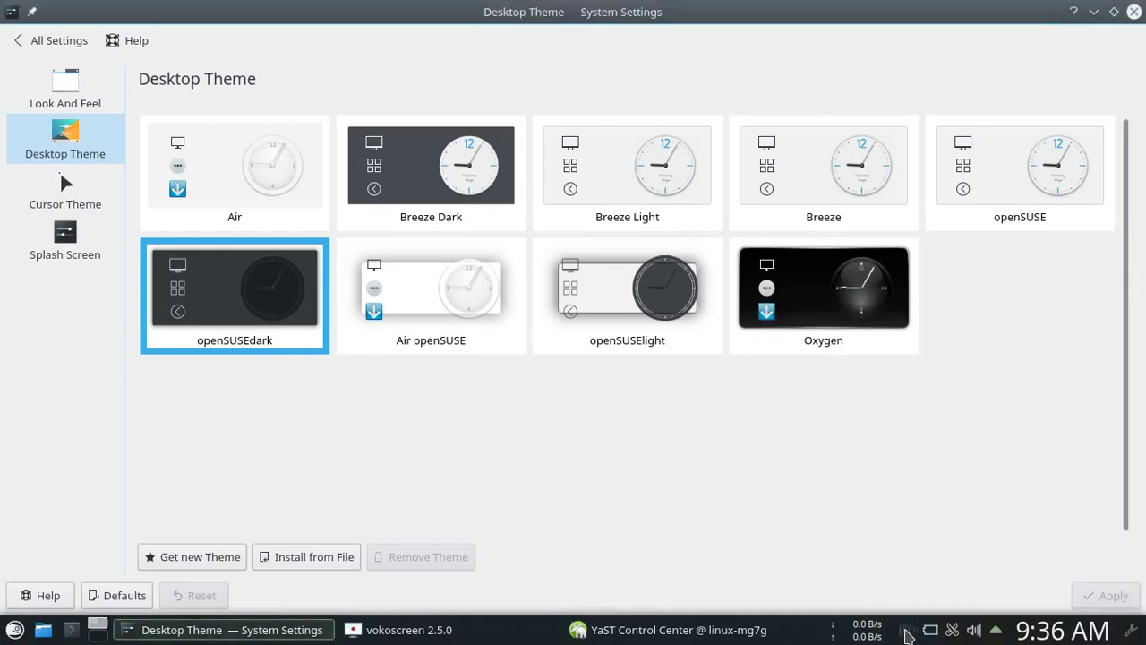
Return to the overview of all settings, look through its categories and open the icon theme settings
left_click(17, 44)
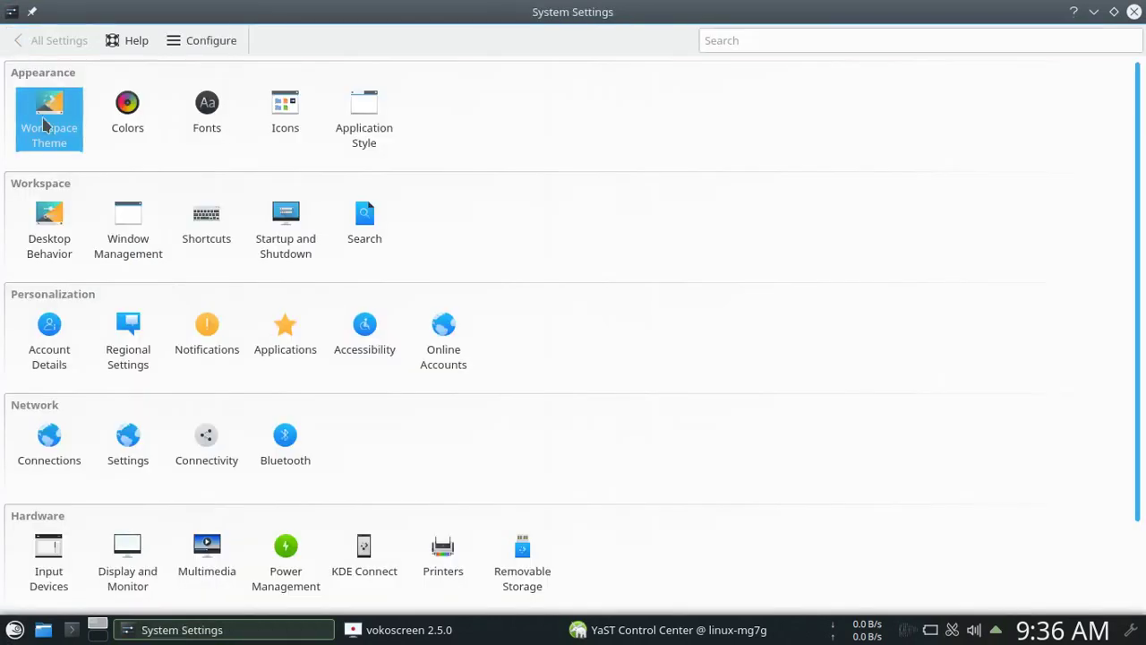
scroll(101, 235, "down", 1)
scroll(100, 235, "down", 1)
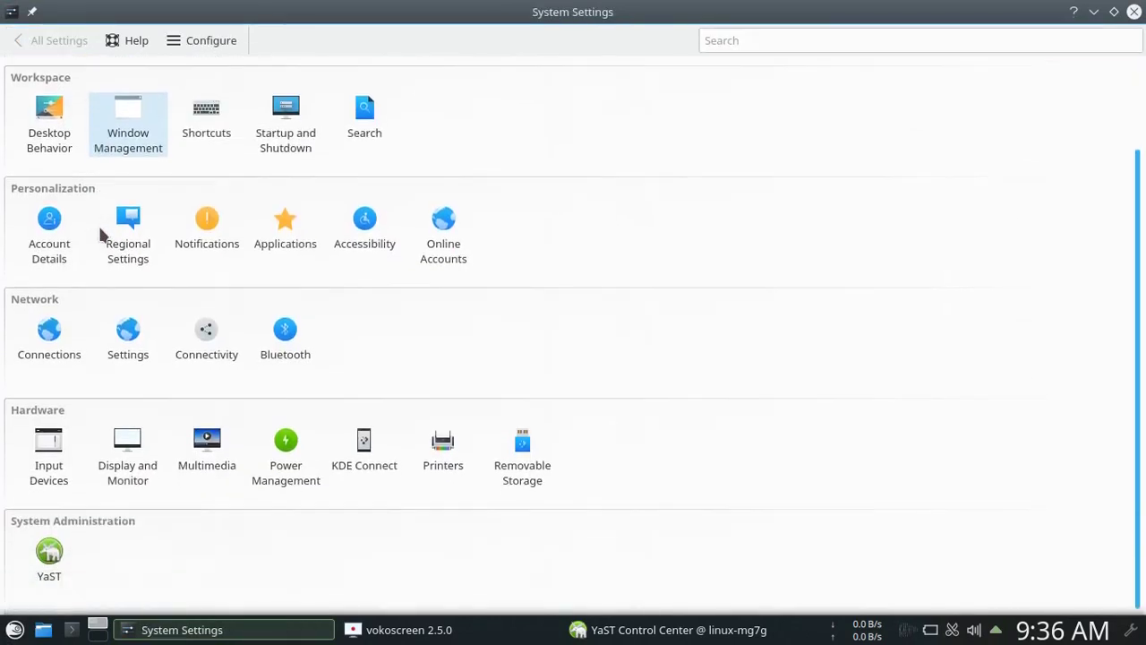
mouse_move(54, 450)
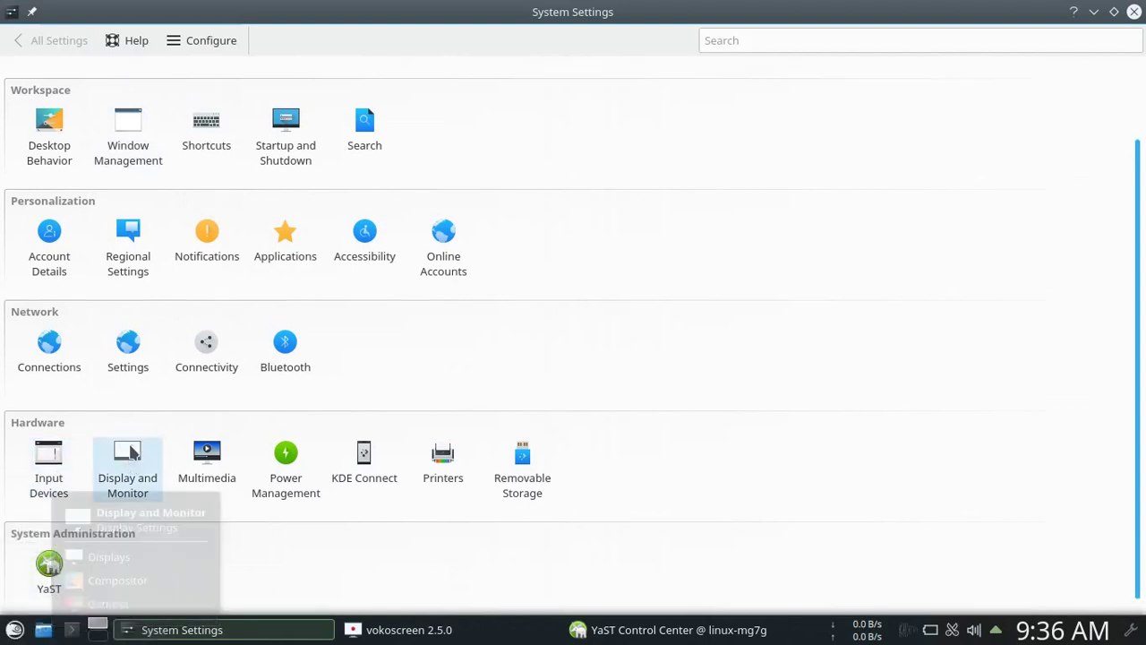
scroll(128, 452, "up", 1)
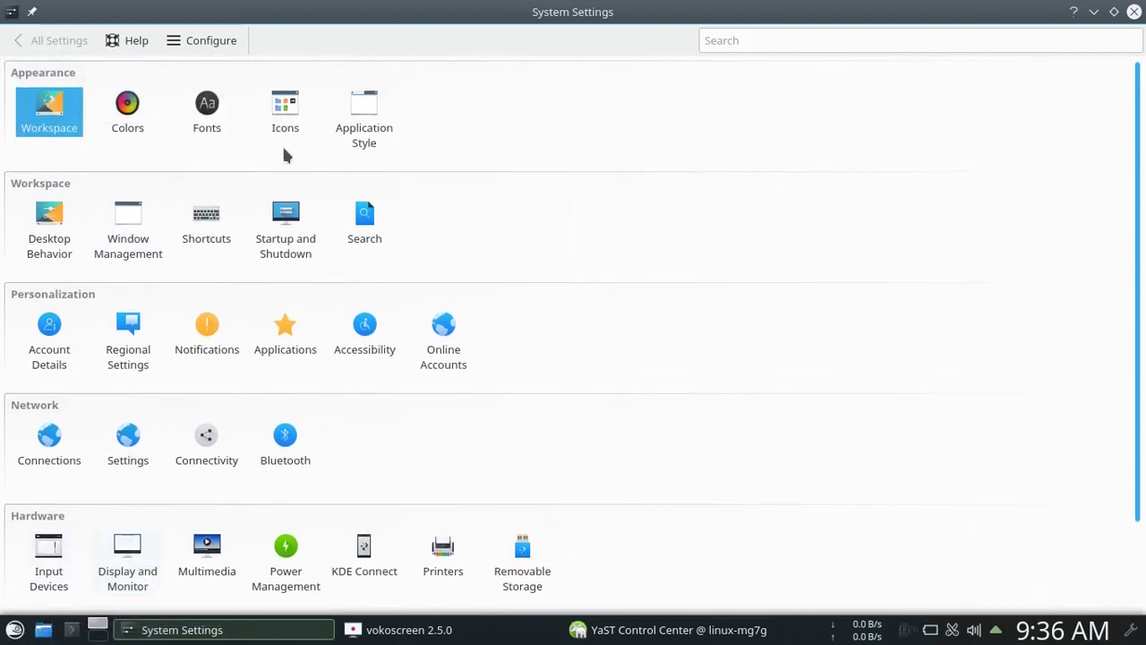
left_click(285, 121)
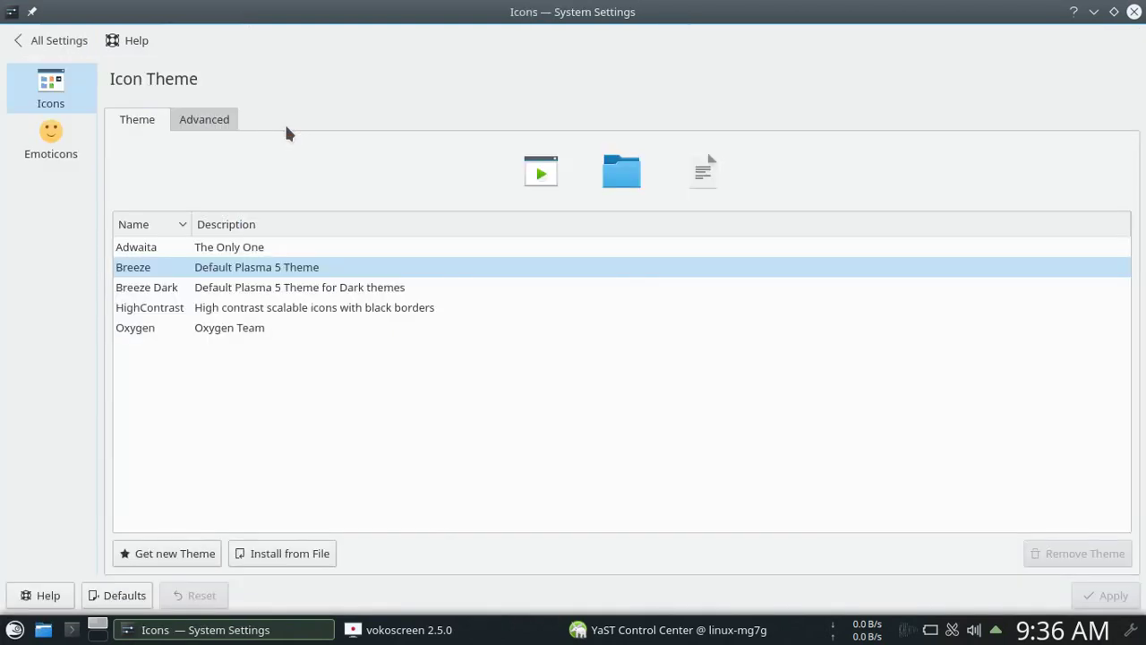
Look through the Desktop Behavior settings, from Workspace, Desktop Effects and Screen Edges to Touch Screen, Screen Locking and Virtual Desktops
left_click(25, 44)
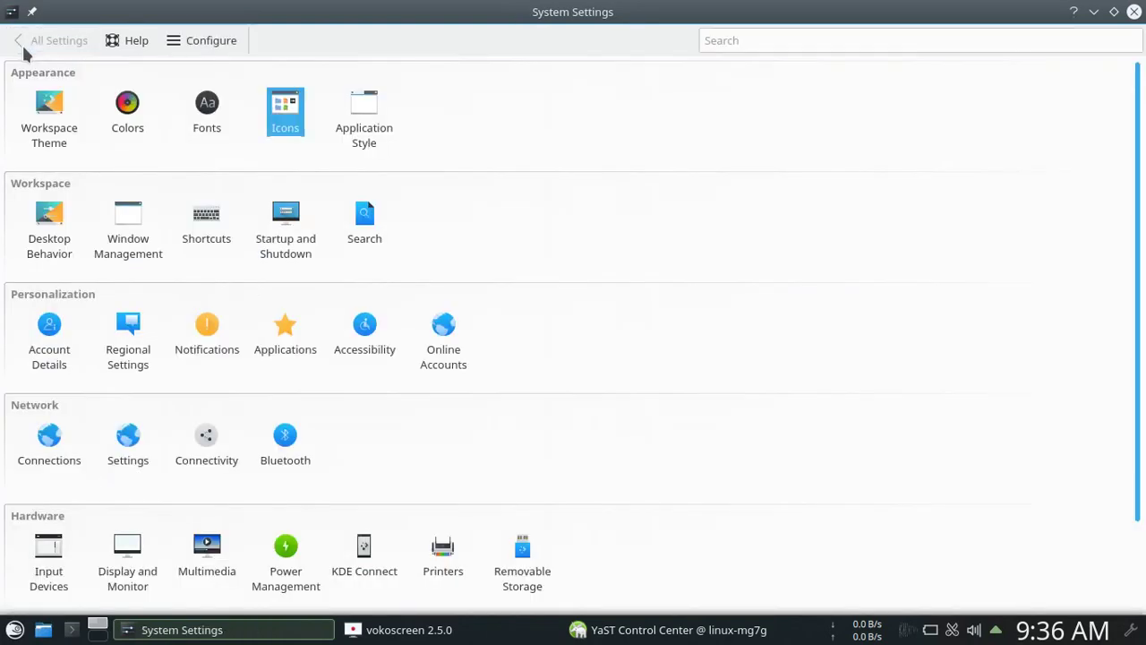
left_click(49, 220)
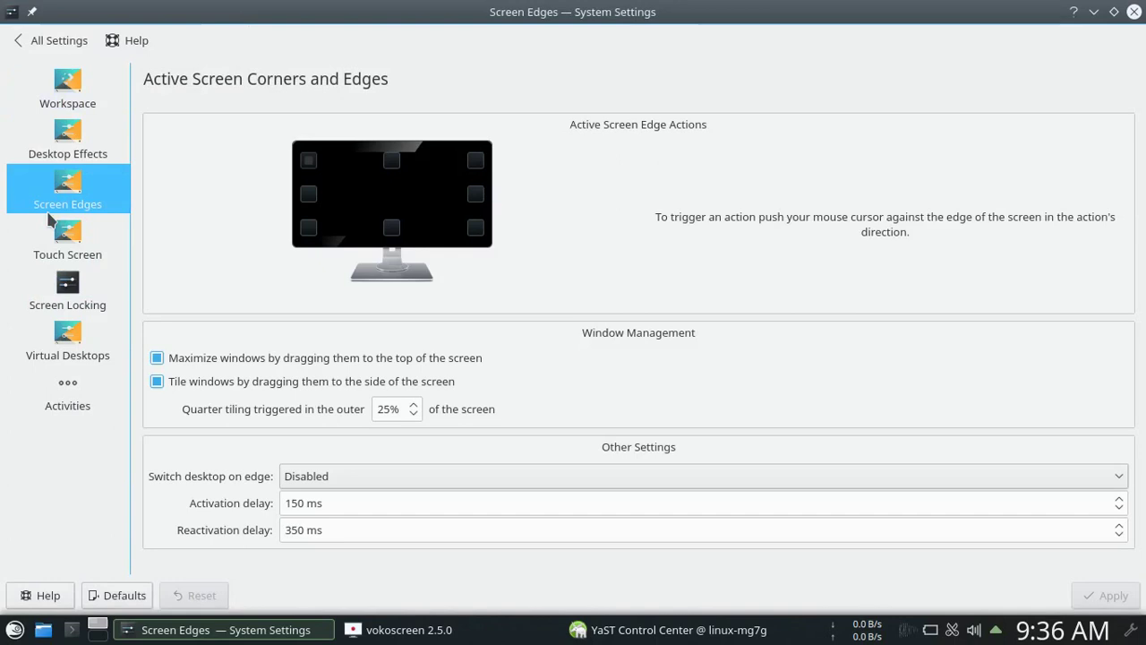
left_click(65, 102)
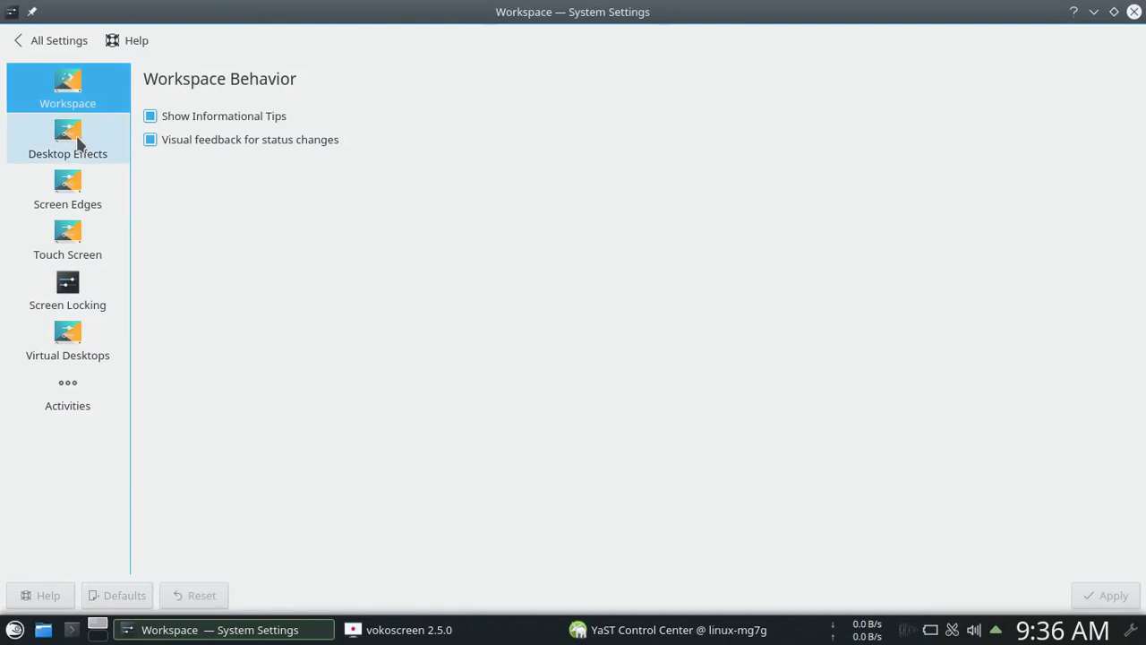
left_click(80, 144)
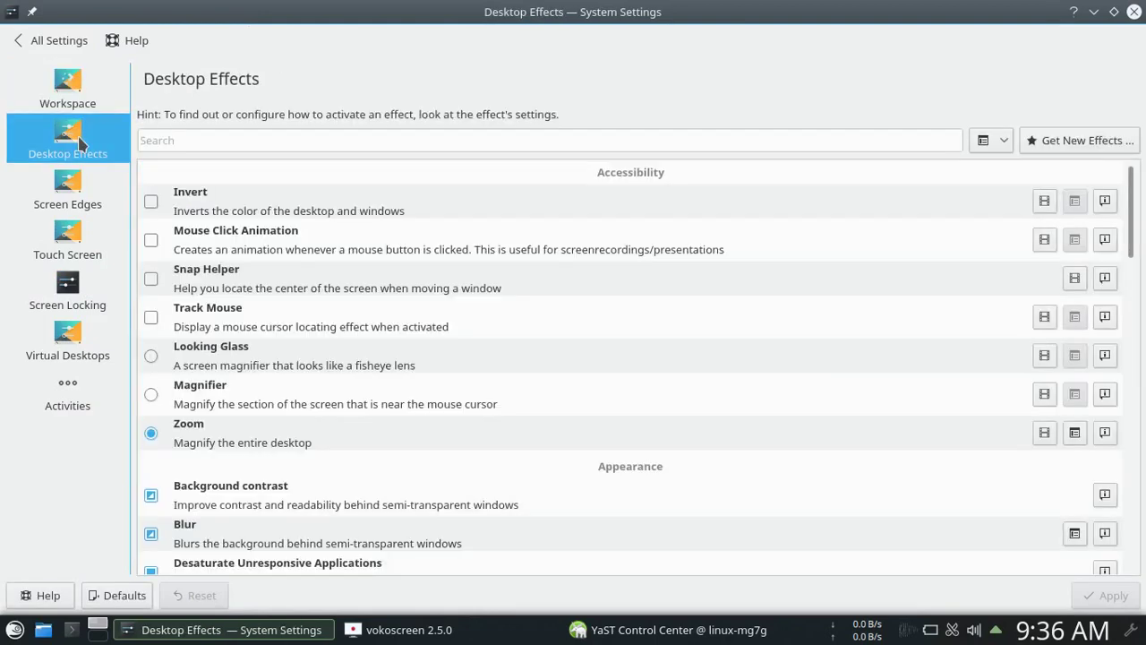
scroll(331, 277, "down", 4)
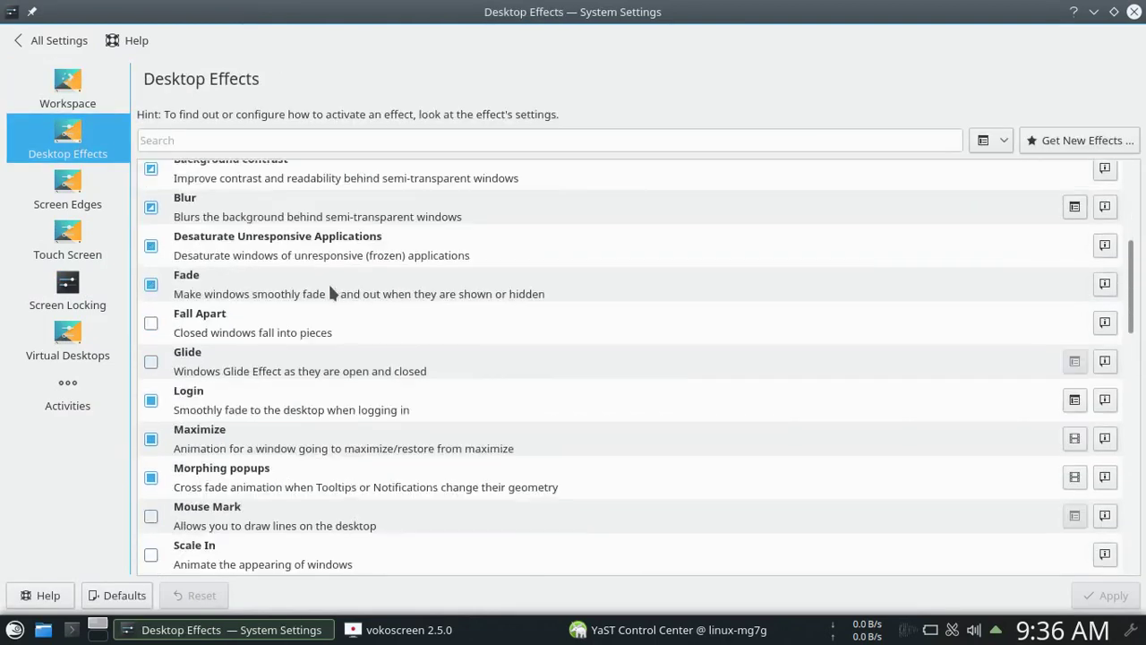
left_click(59, 184)
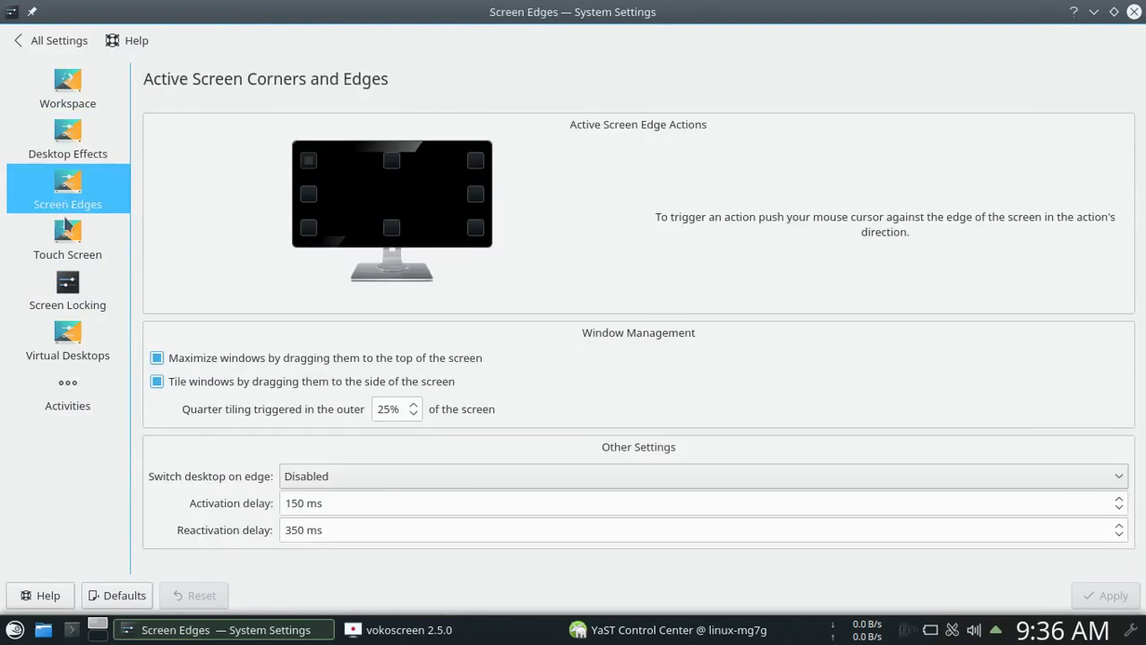
left_click(66, 248)
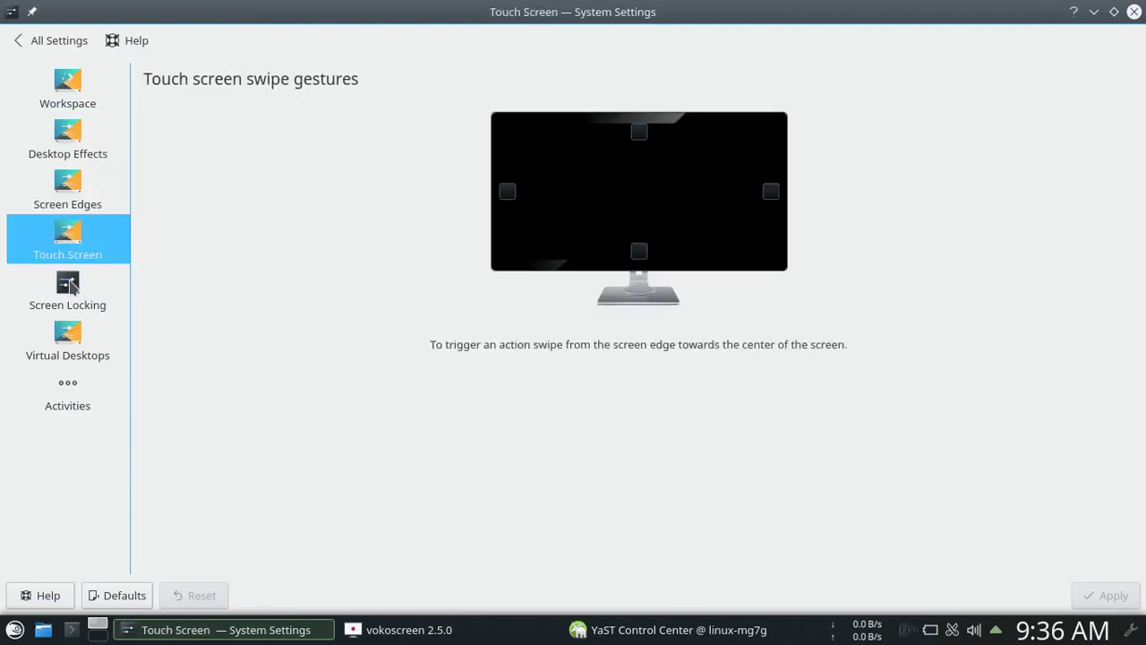
left_click(71, 290)
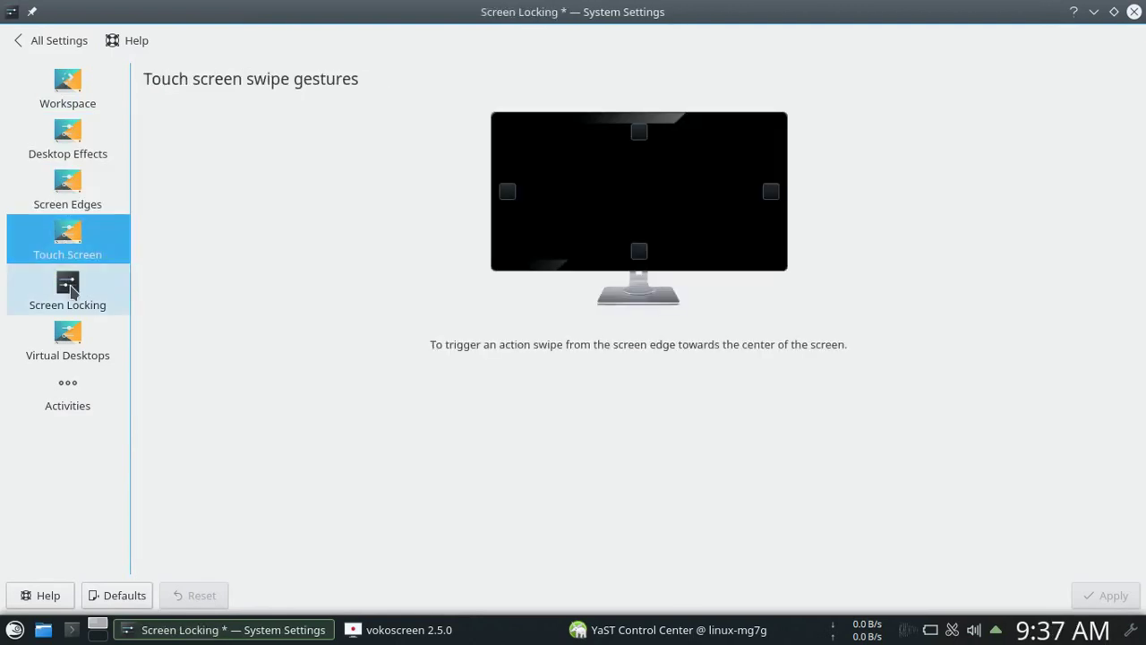
left_click(73, 337)
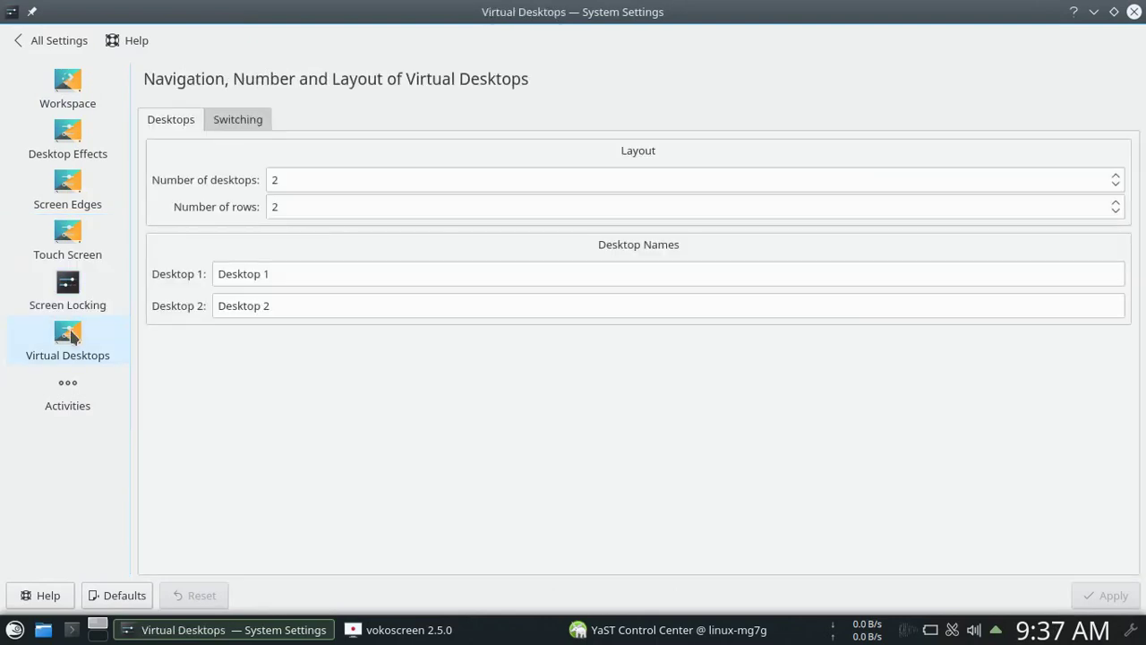
Return to the overview, open Application Style and examine the available widget styles and the Fine Tuning options
left_click(24, 40)
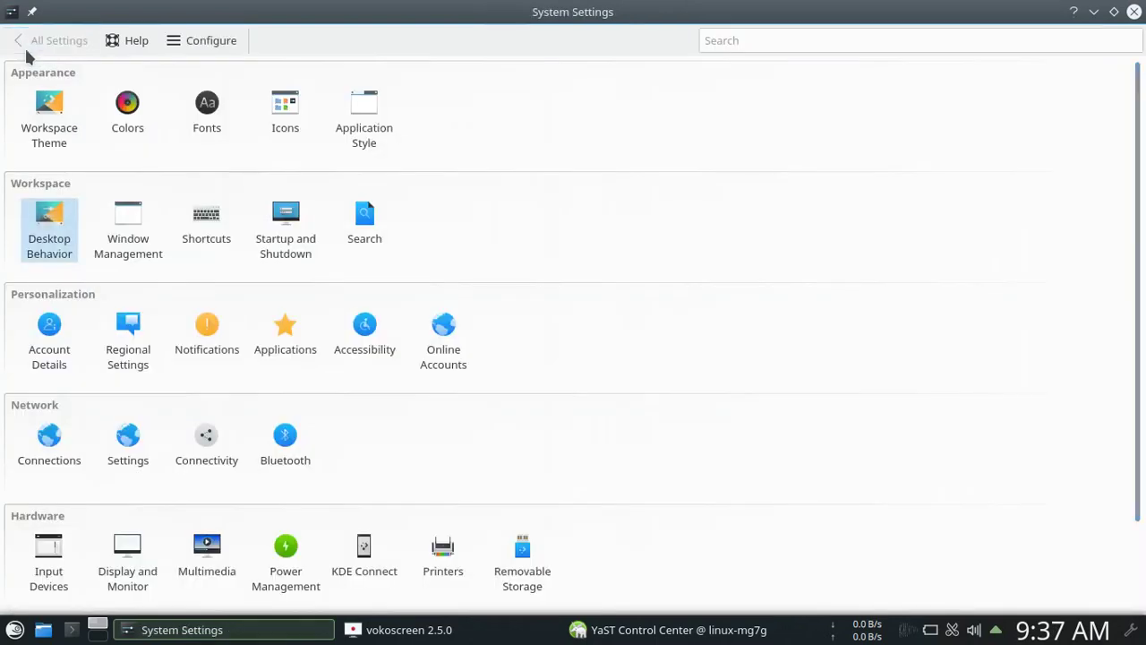
left_click(365, 116)
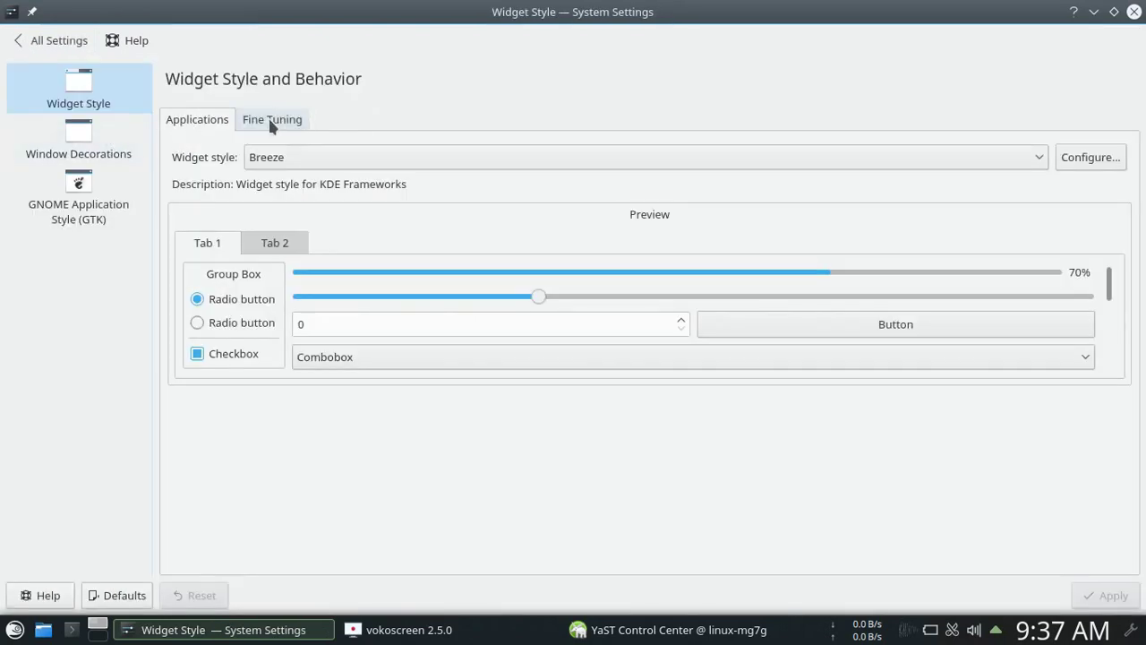
left_click(293, 167)
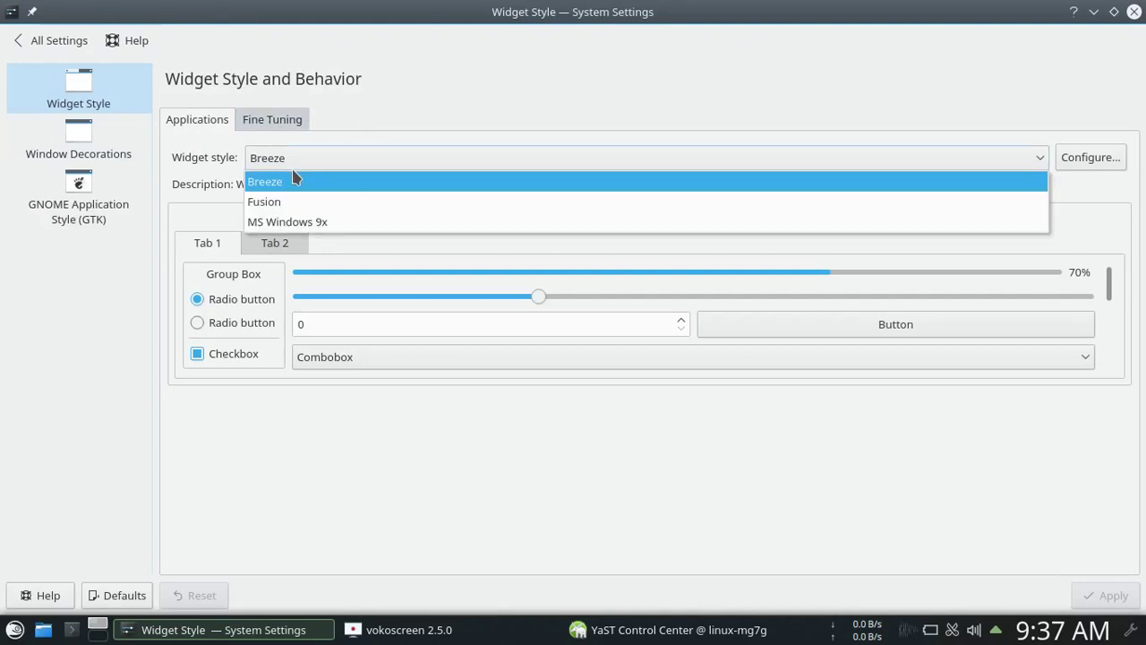
left_click(287, 125)
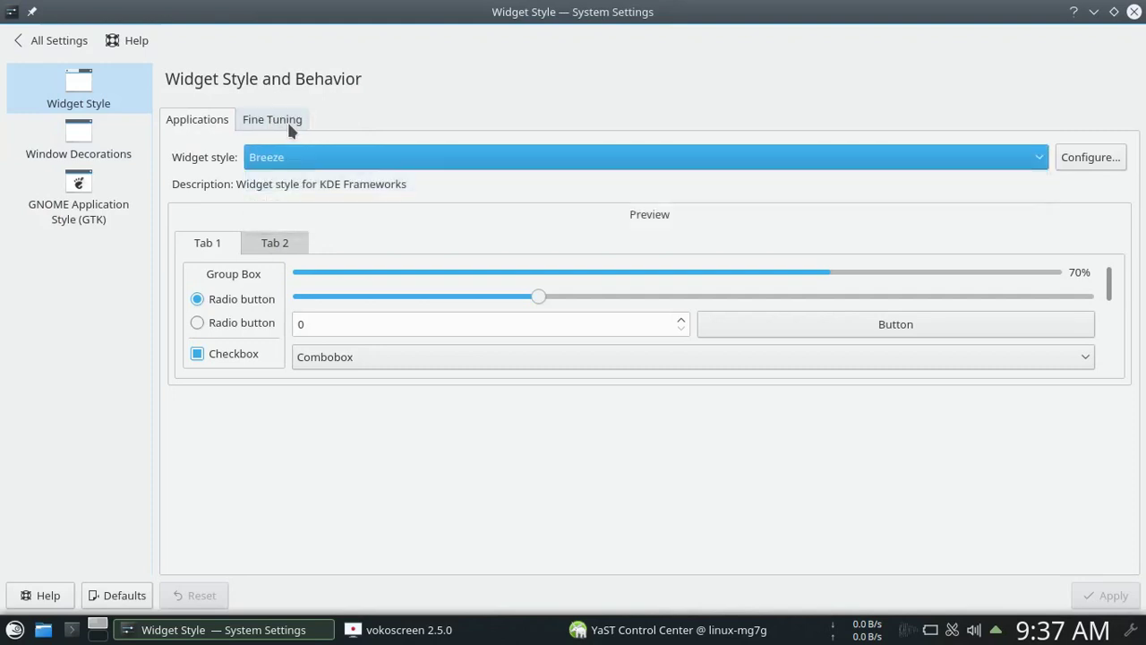
left_click(287, 125)
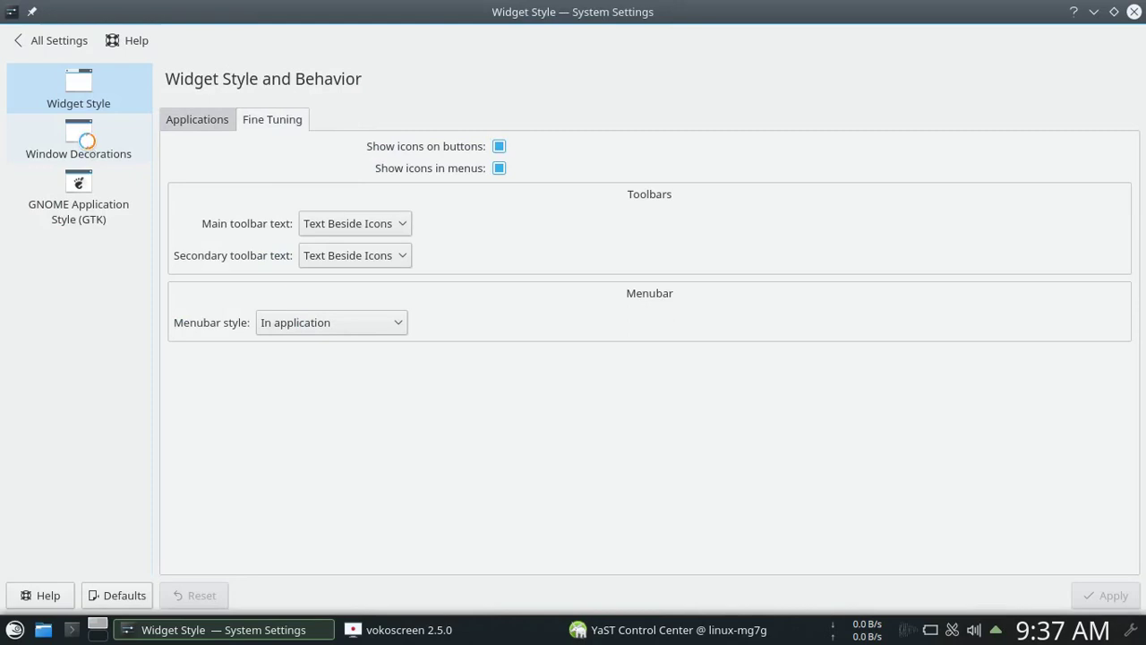
View the Window Decorations themes and return to the overview of all settings, discarding any changes
left_click(87, 146)
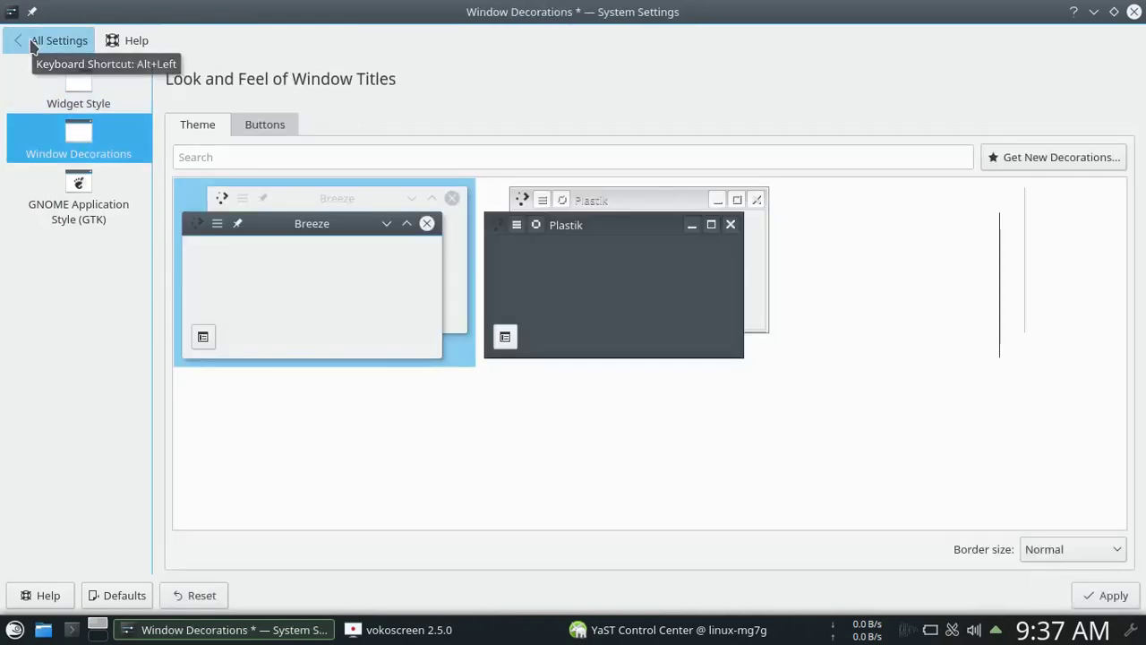
left_click(31, 45)
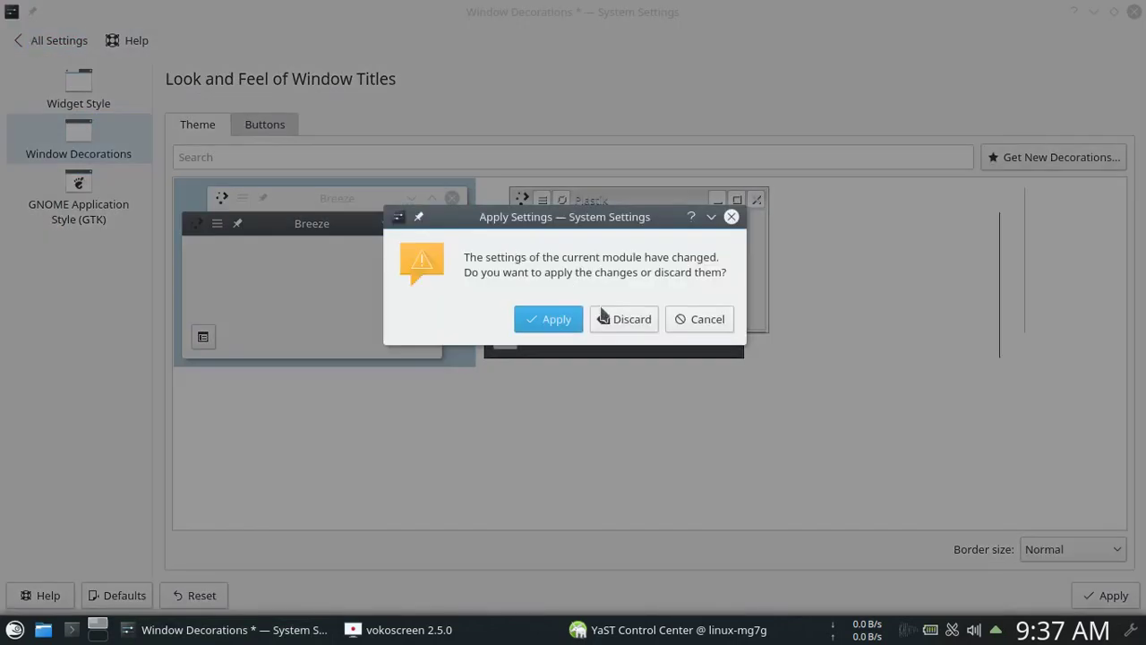
left_click(625, 323)
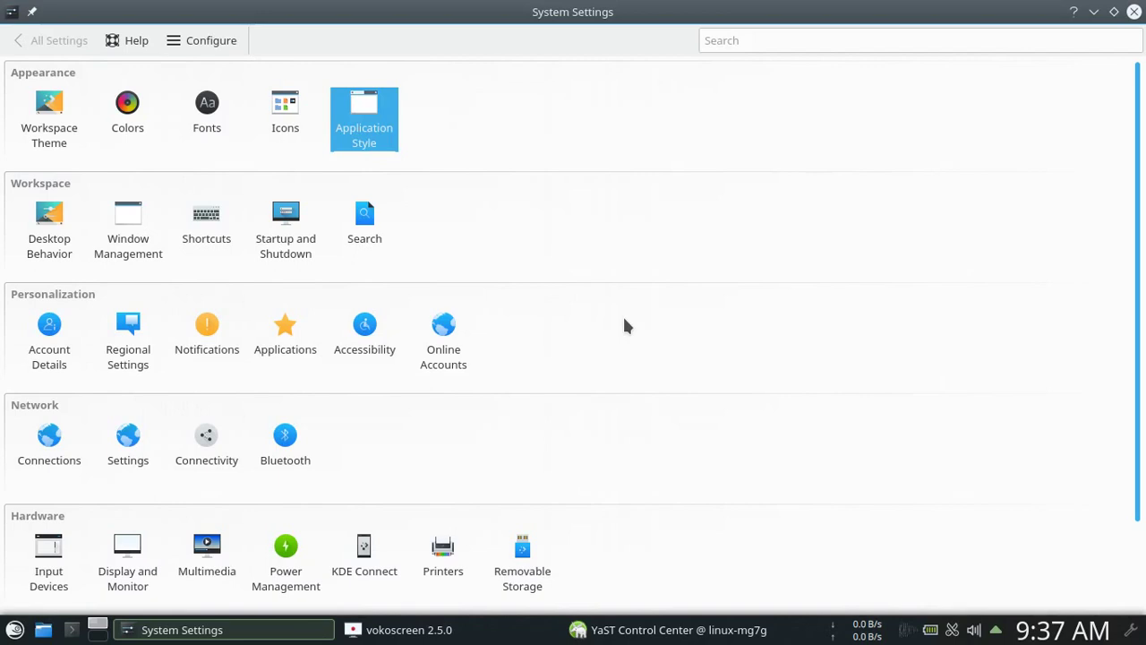
Open the Task Switcher settings under Window Management and apply Flip Switch as the main visualization
left_click(139, 230)
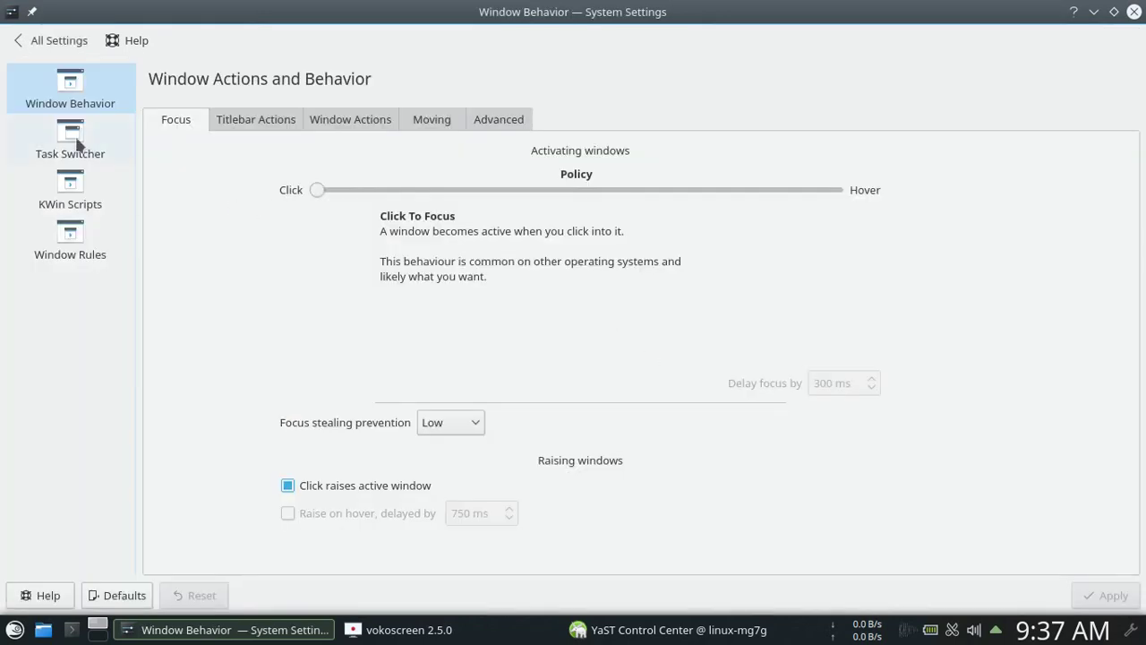
left_click(87, 148)
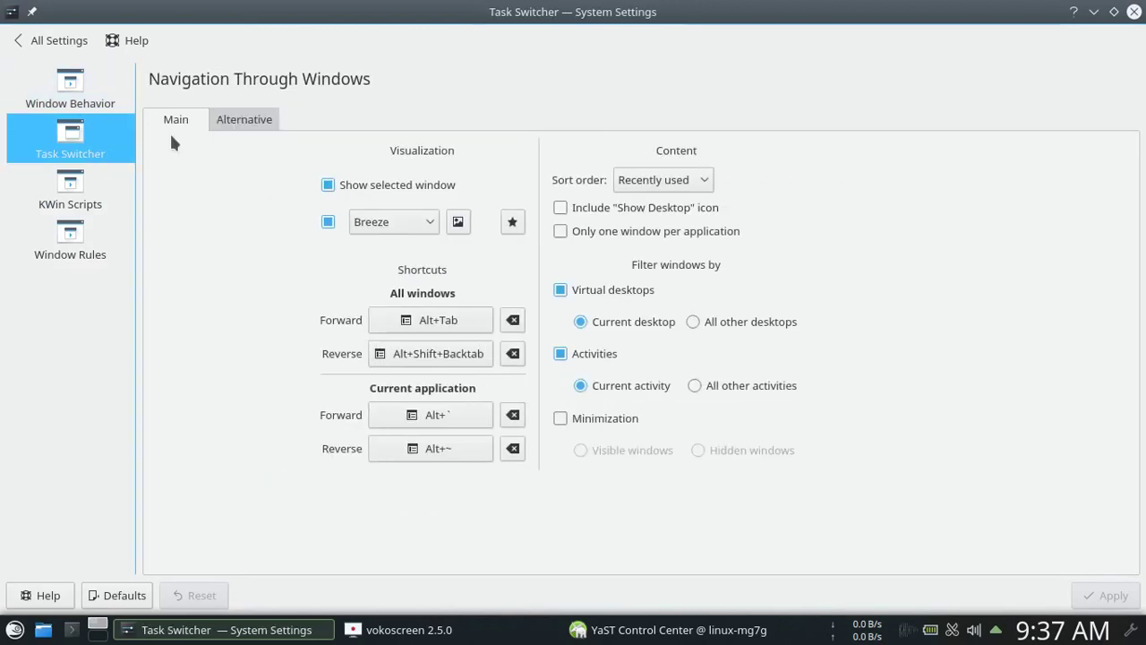
left_click(411, 226)
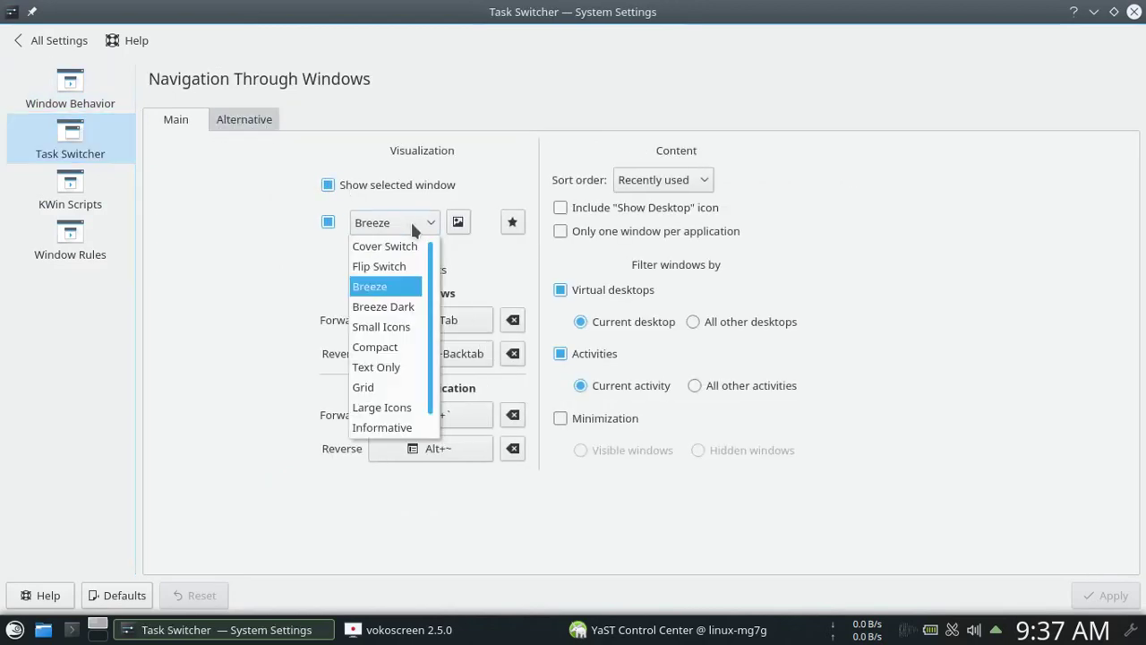
left_click(394, 267)
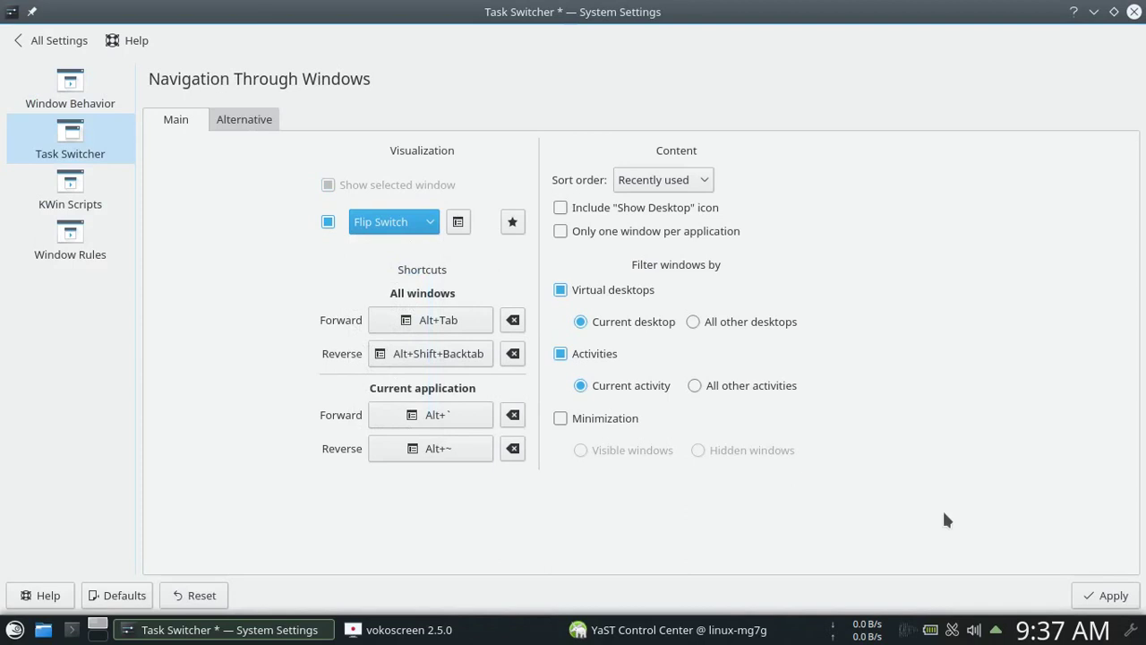
left_click(1110, 595)
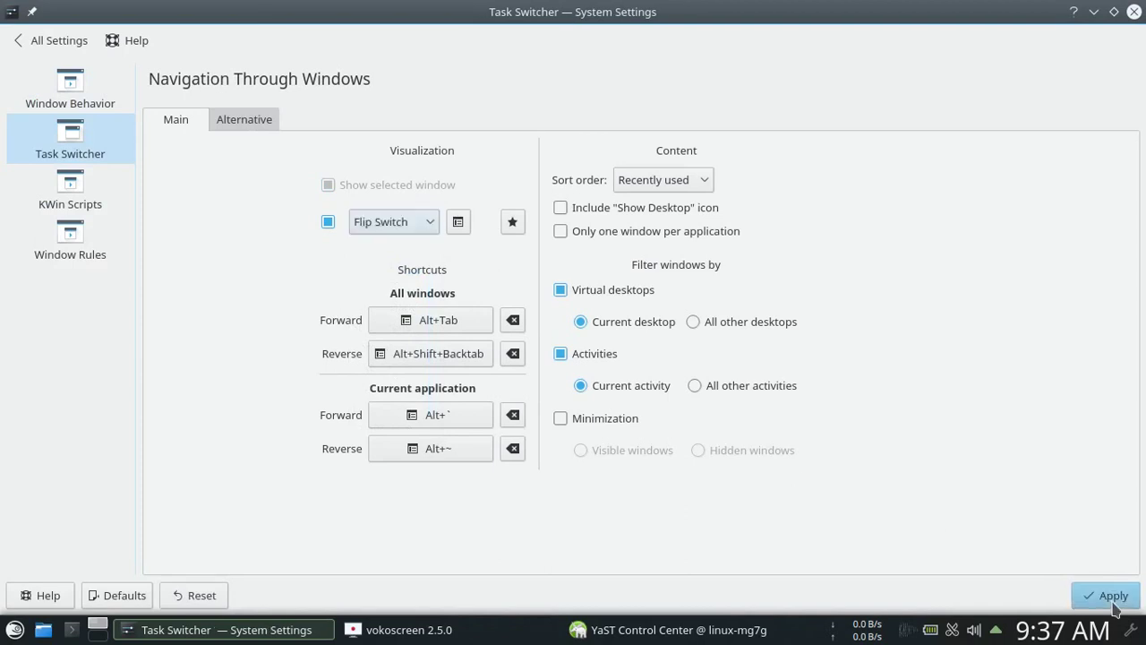
Cycle through the open windows to preview the Flip Switch effect and return to the Task Switcher settings
key("alt+Tab")
key("alt+Tab")
key("alt+Tab")
key("alt+Tab")
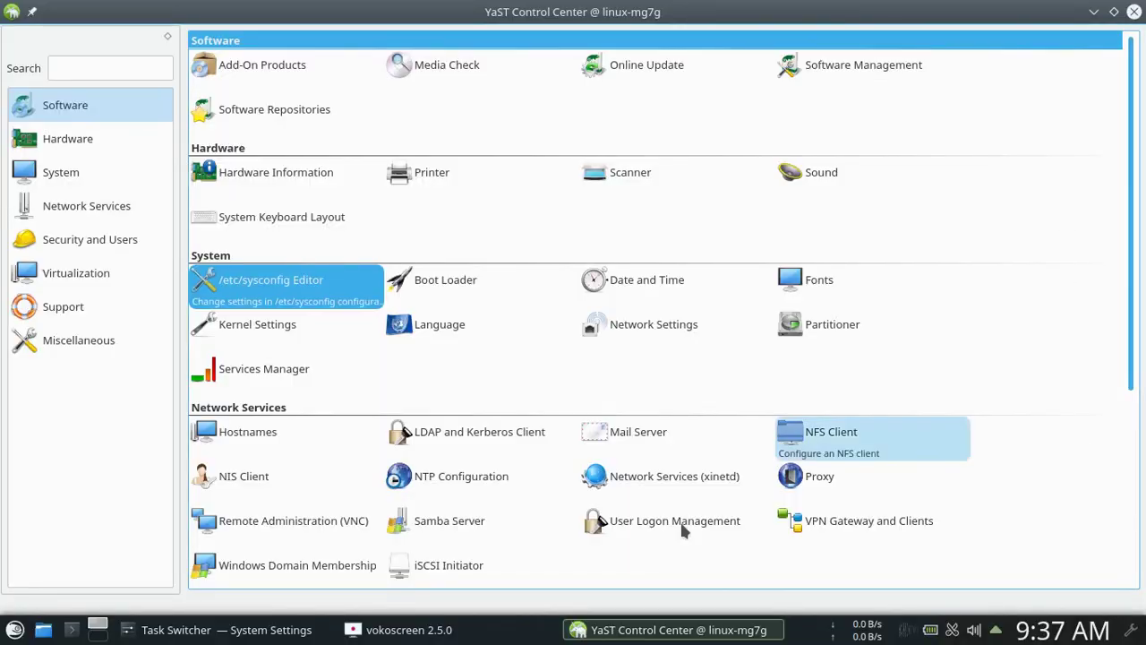
left_click(273, 630)
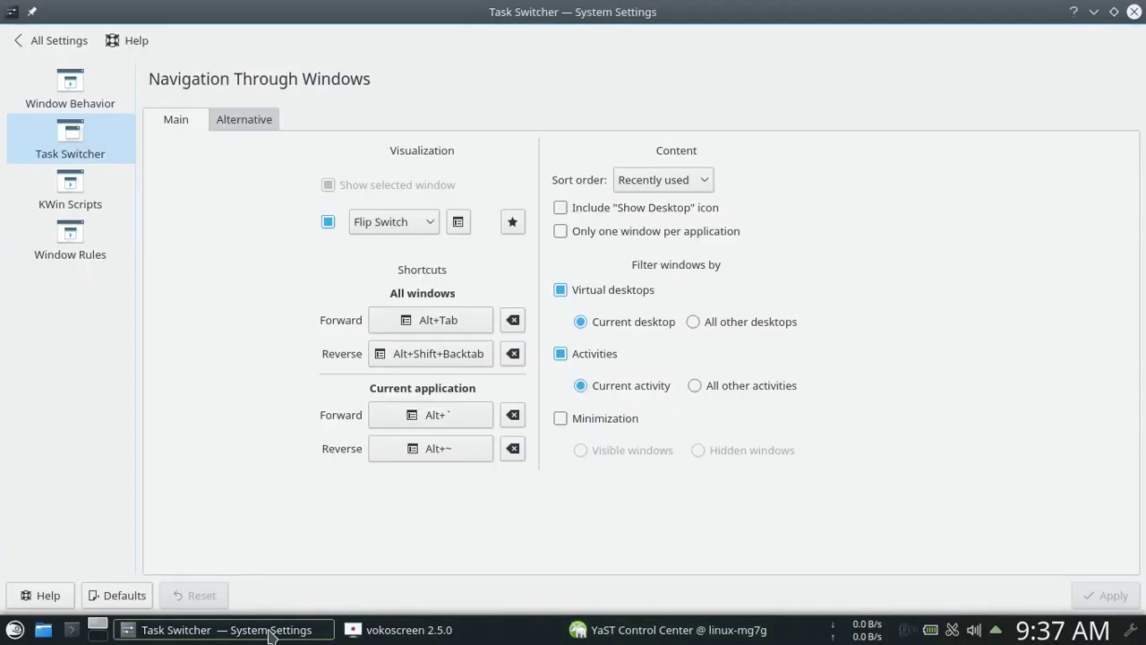
Change the main task switcher visualization to Cover Switch and apply it
left_click(428, 224)
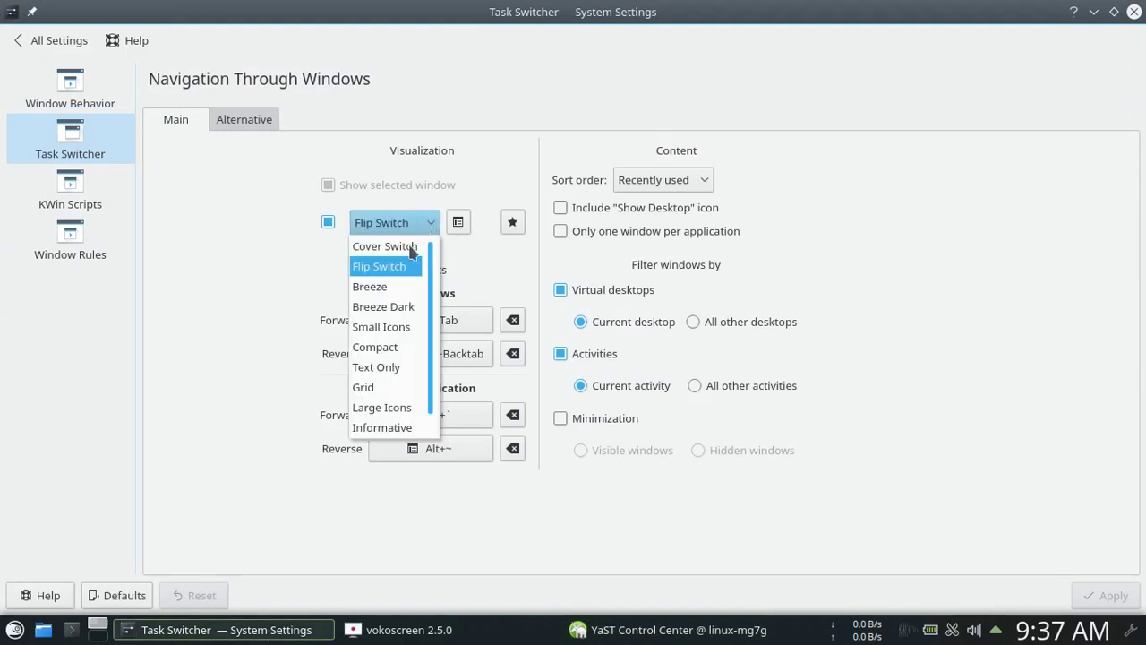
left_click(402, 256)
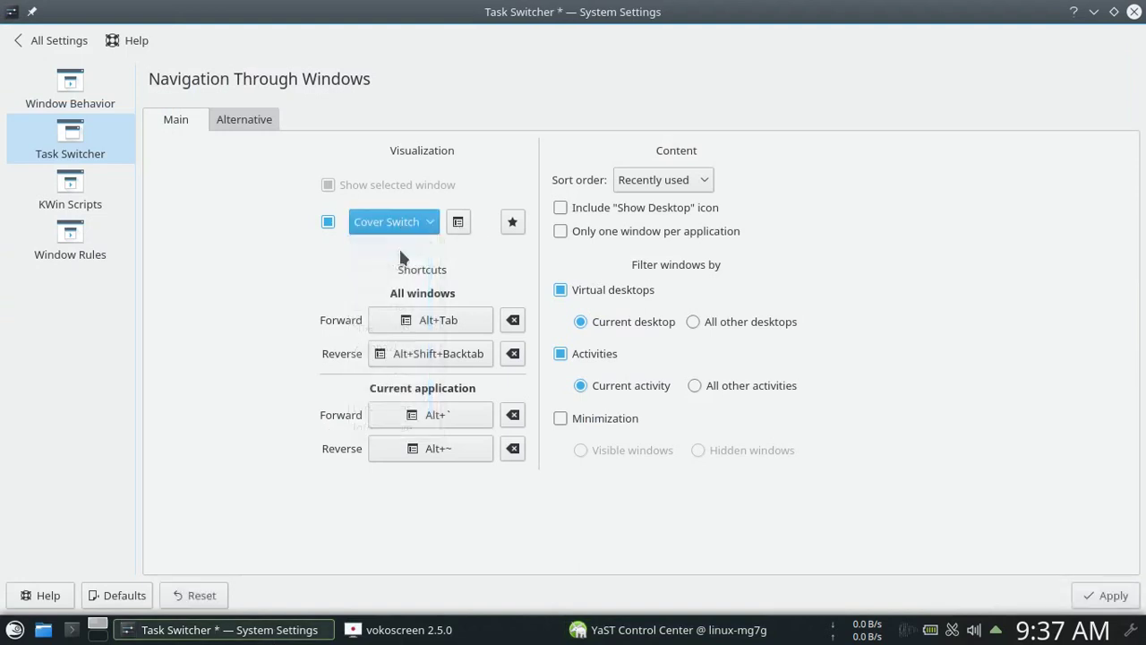
left_click(1107, 596)
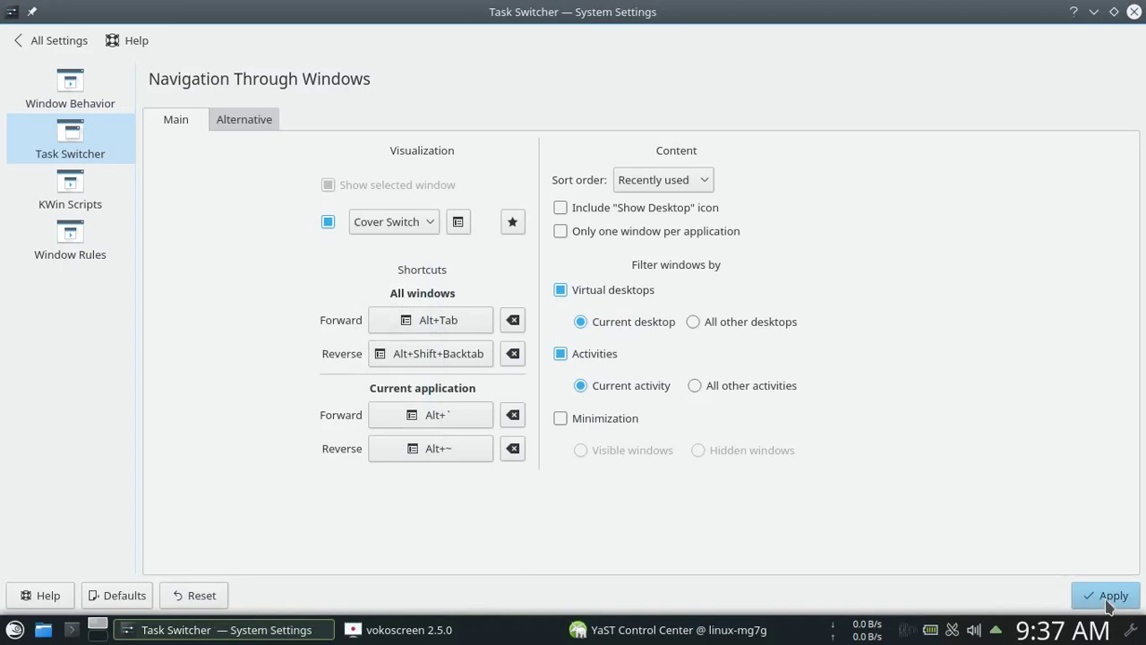
Preview Cover Switch by cycling through windows to the YaST Control Center, and view its Virtualization and Security and Users categories
key("alt+Tab")
key("alt+Tab")
key("alt+Tab")
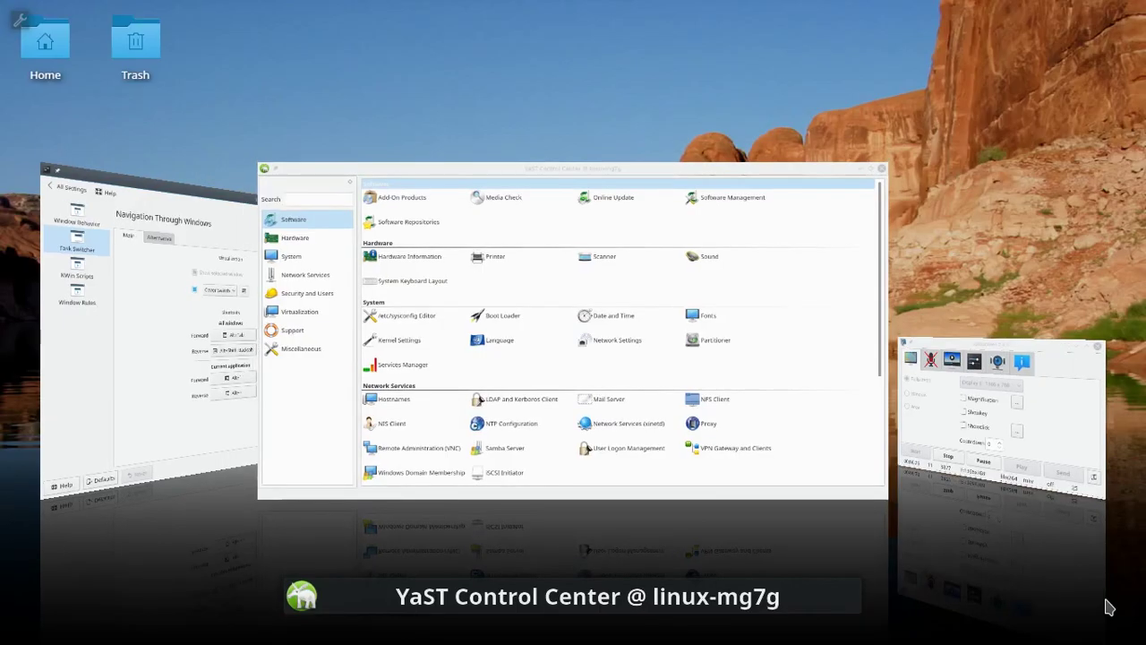
key("alt+Tab")
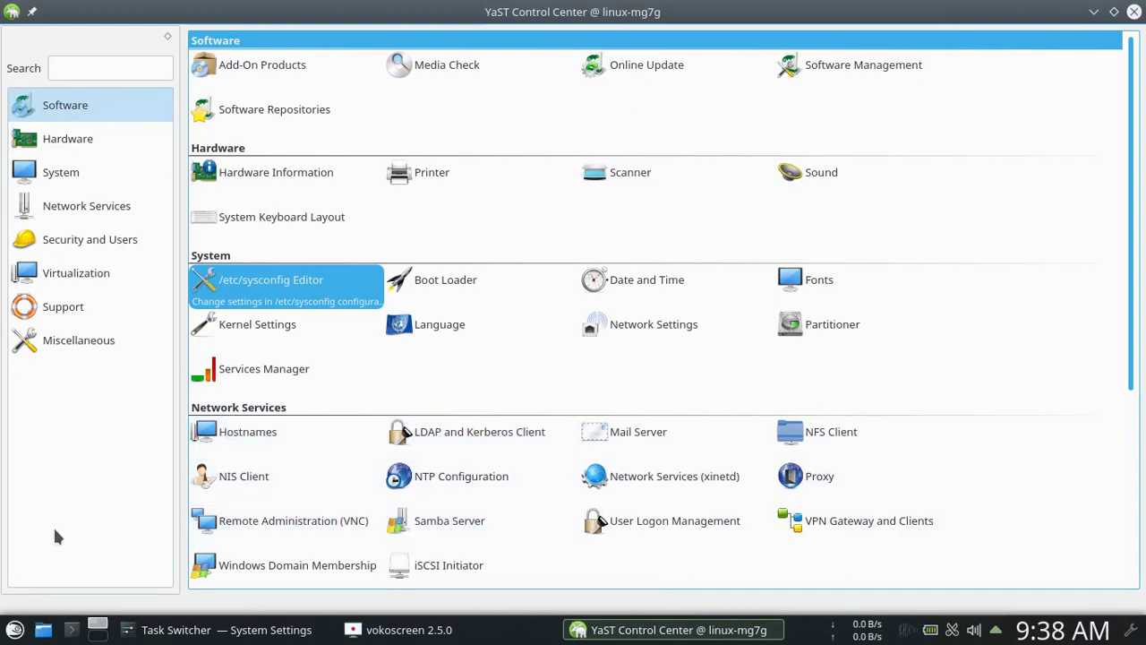
left_click(81, 288)
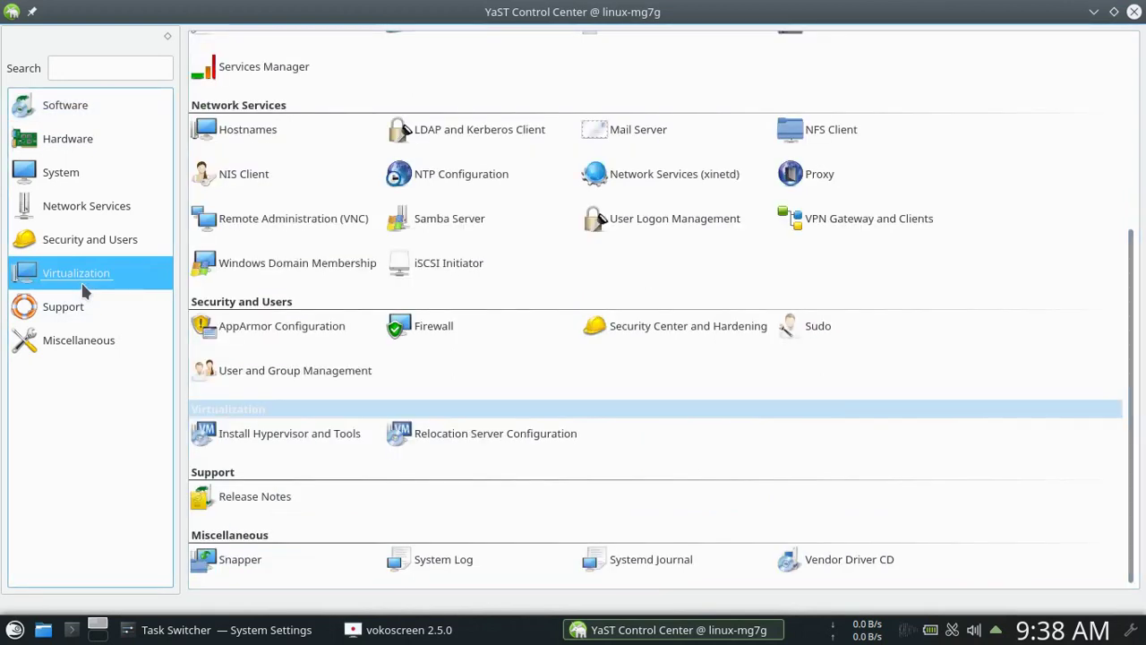
left_click(90, 242)
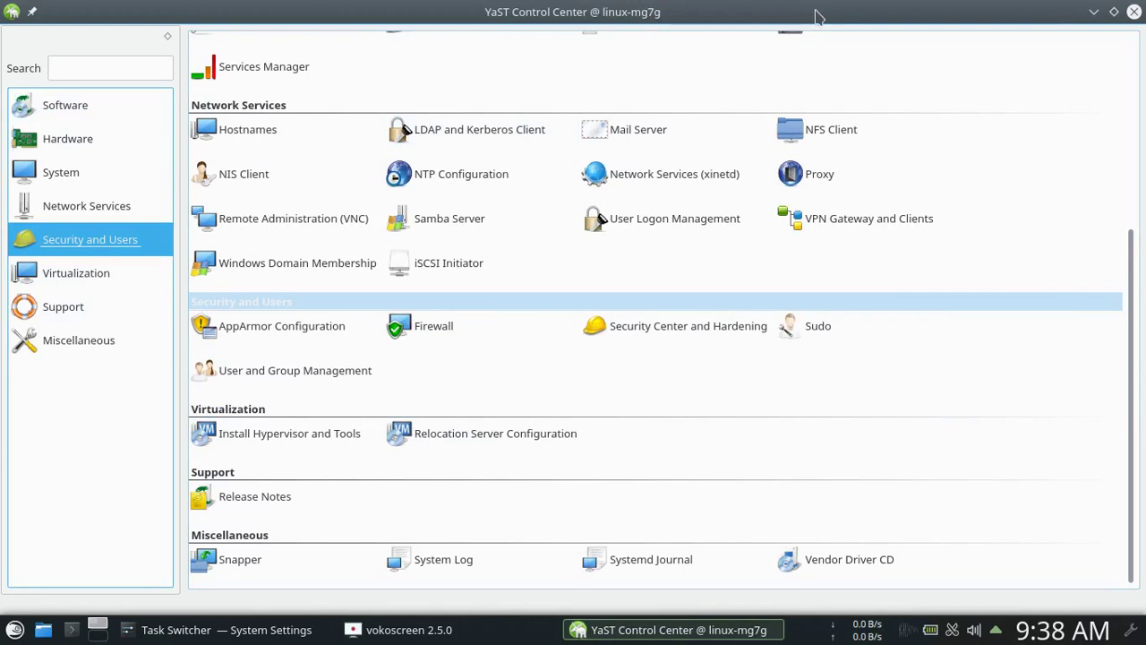
Enter "linux best control center is yast" as the search text in the YaST Control Center
left_click(141, 69)
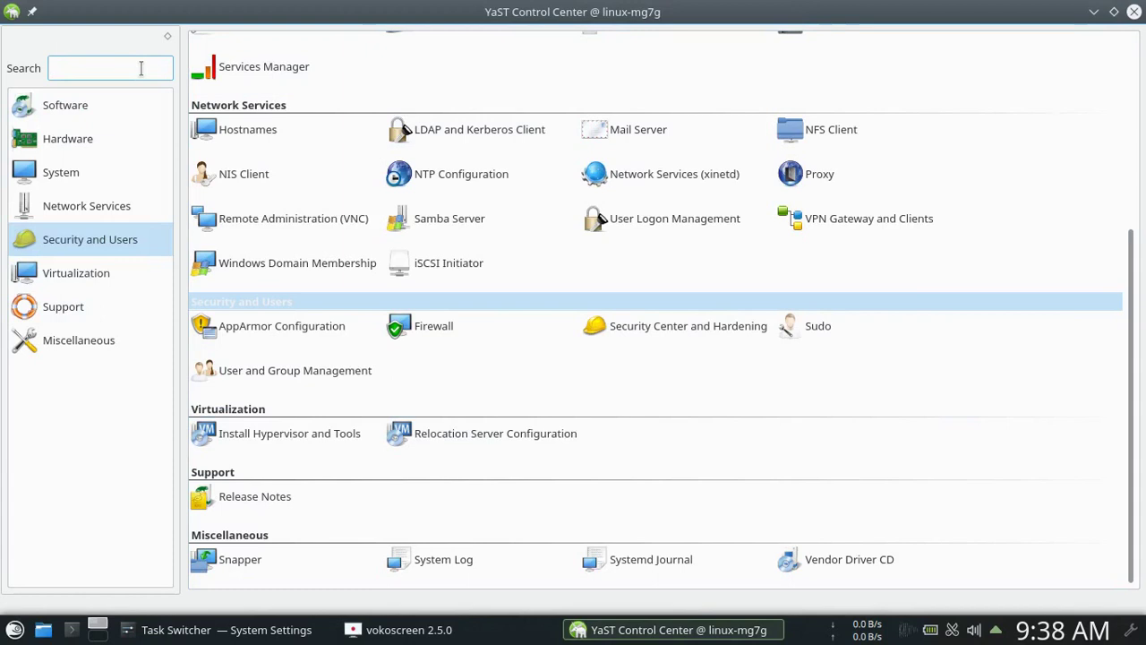
type("linux best")
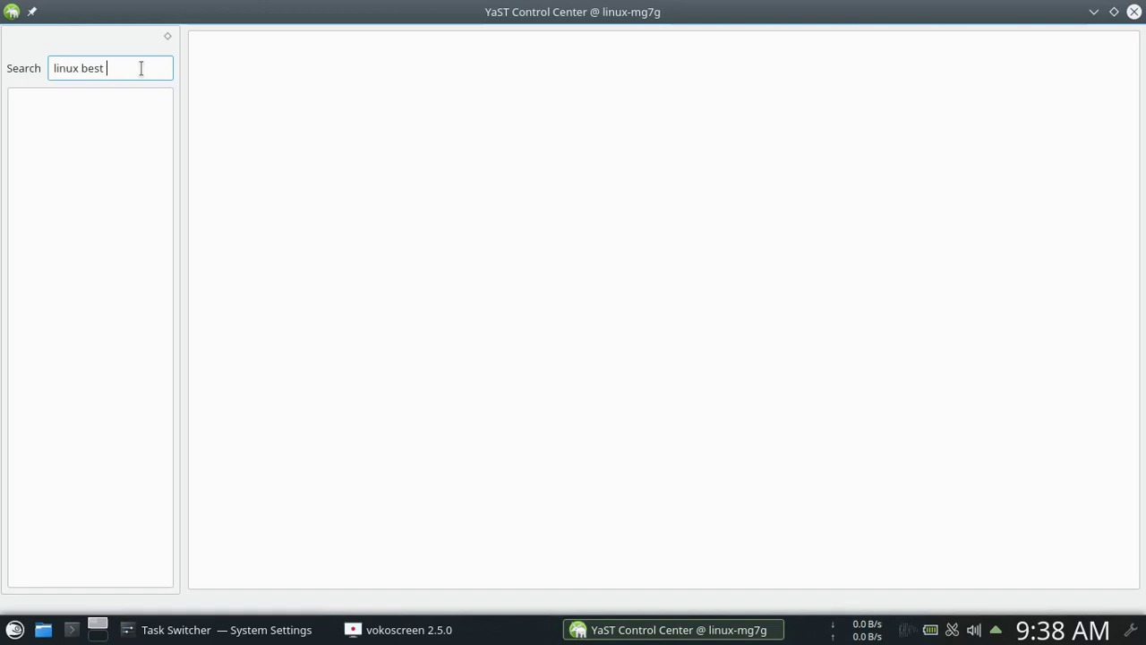
type(" control center i")
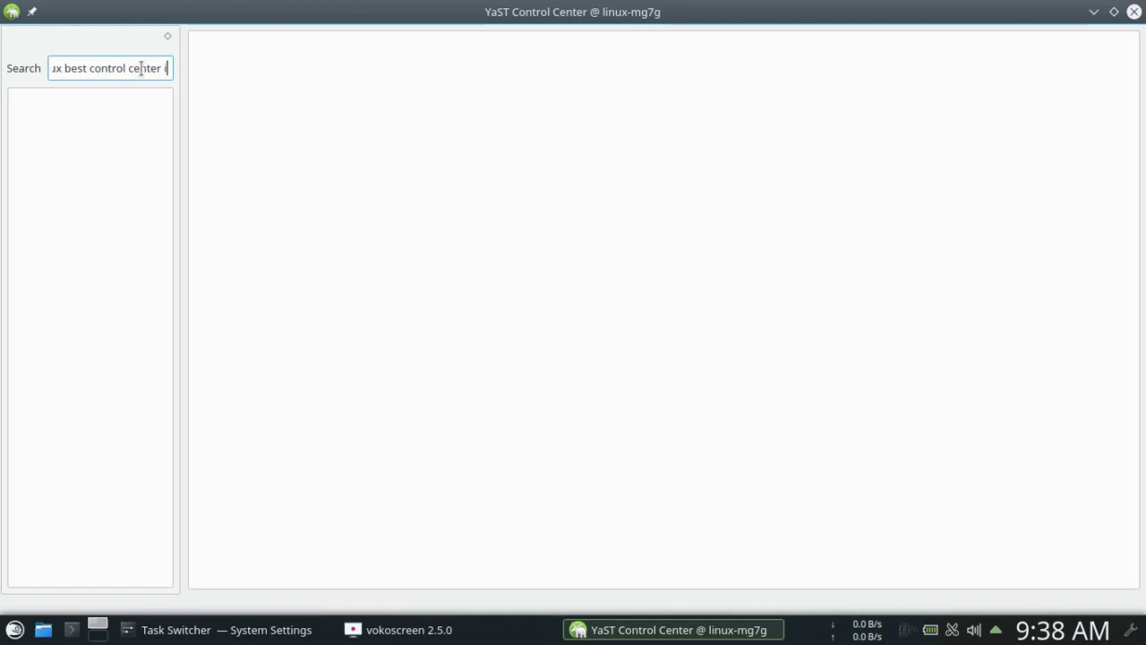
type("s yast")
Clear the whole search text in the YaST Control Center so all modules are listed again
key("BackSpace")
key("BackSpace")
key("BackSpace")
key("BackSpace")
key("BackSpace")
key("BackSpace")
key("BackSpace")
key("BackSpace")
key("BackSpace")
key("BackSpace")
key("BackSpace")
key("BackSpace")
key("BackSpace")
key("BackSpace")
key("BackSpace")
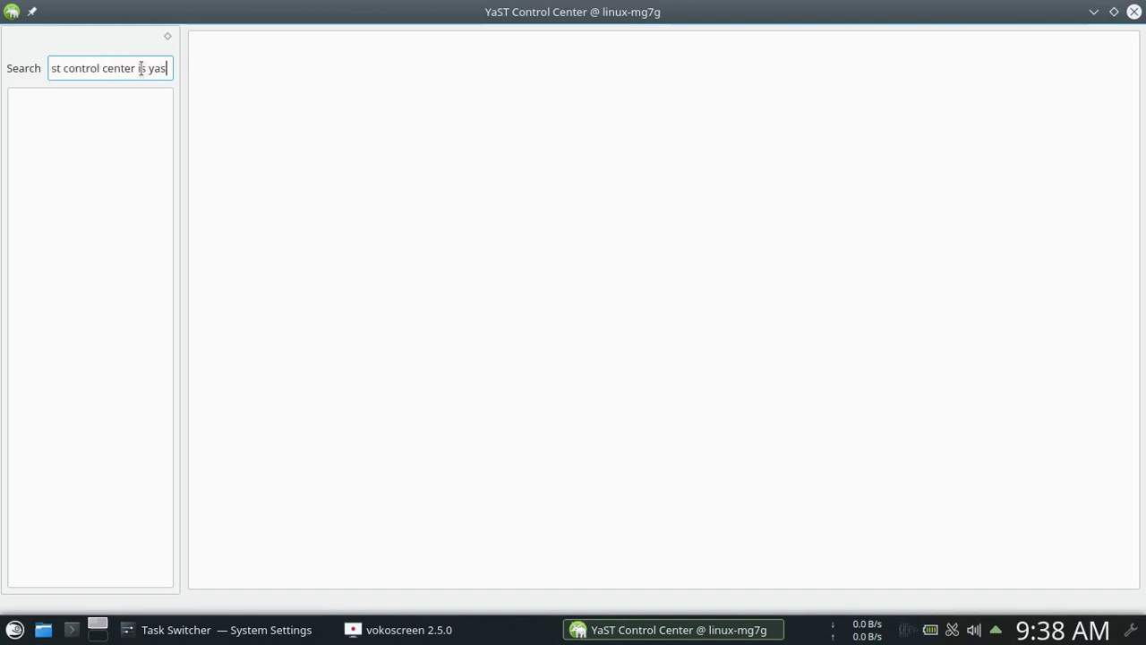
key("BackSpace")
key("BackSpace")
key("BackSpace")
key("BackSpace")
key("BackSpace")
key("BackSpace")
key("BackSpace")
key("BackSpace")
key("BackSpace")
key("BackSpace")
key("BackSpace")
key("BackSpace")
key("BackSpace")
key("BackSpace")
key("BackSpace")
key("BackSpace")
key("BackSpace")
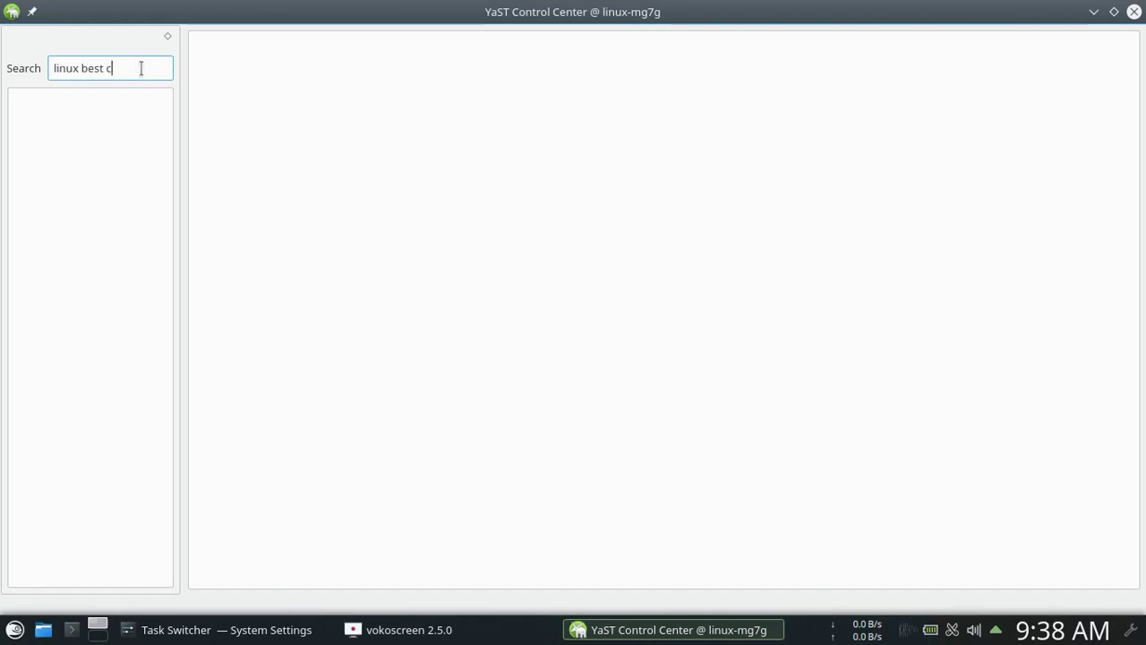
key("BackSpace")
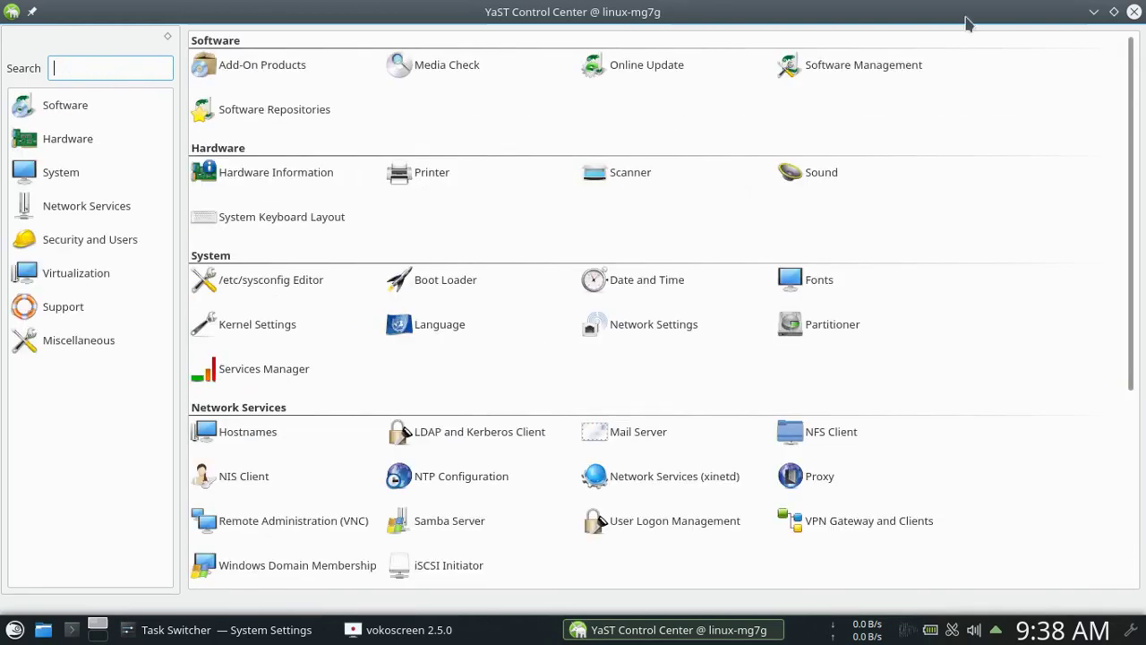
Close the YaST Control Center and System Settings, and minimize the vokoscreen window to clear the desktop
left_click(1133, 12)
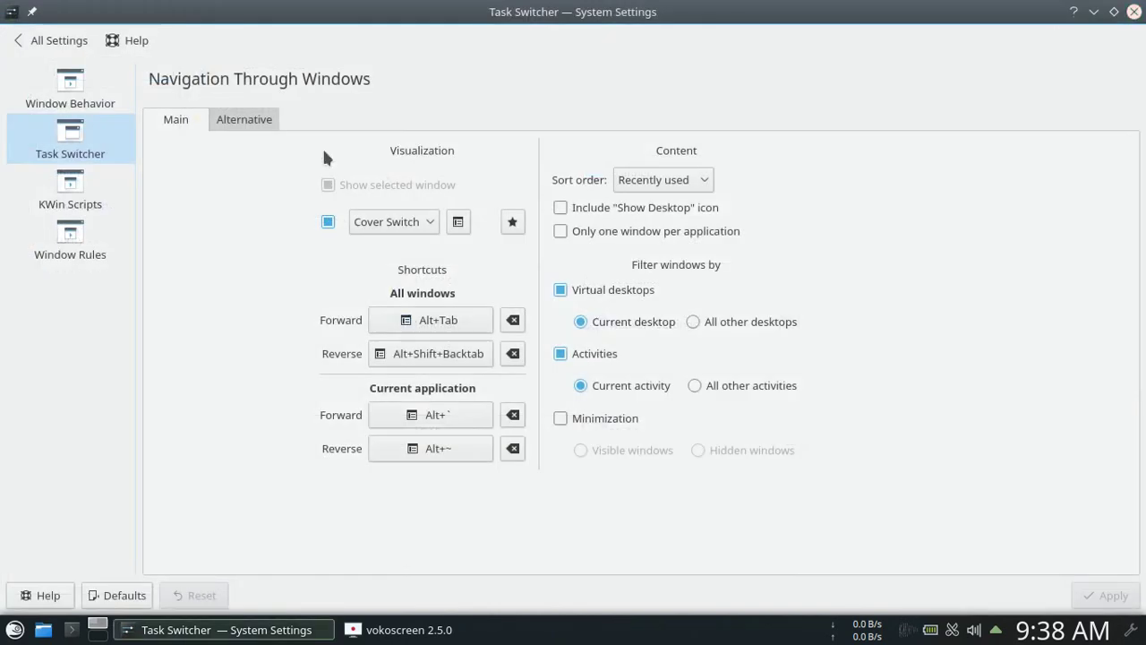
left_click(38, 41)
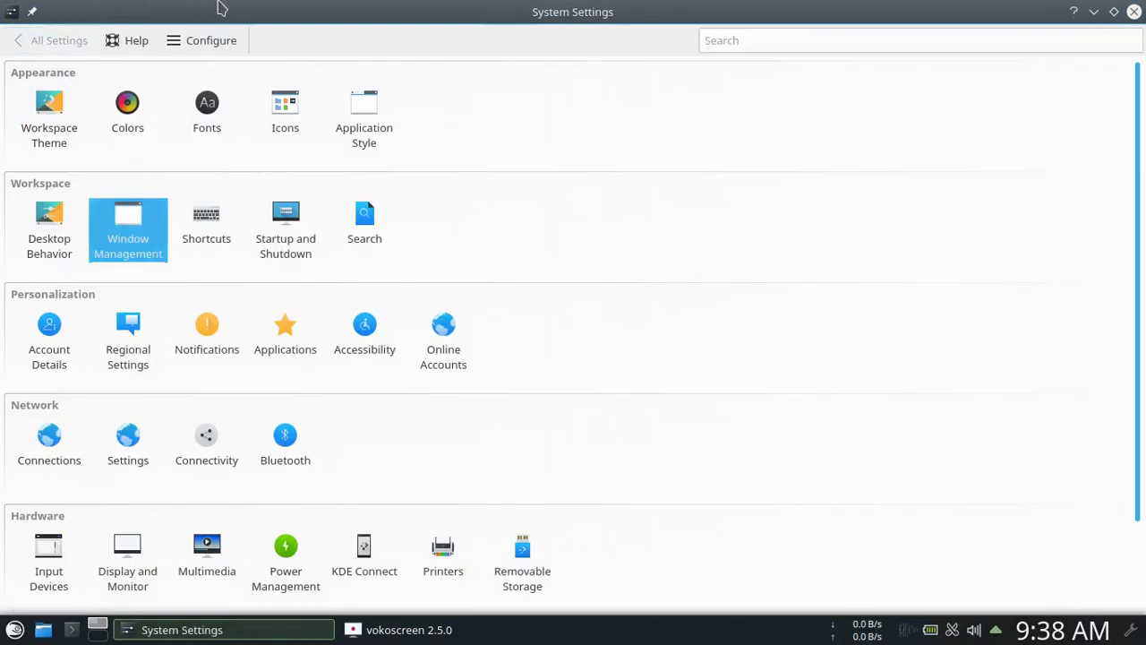
left_click(1135, 14)
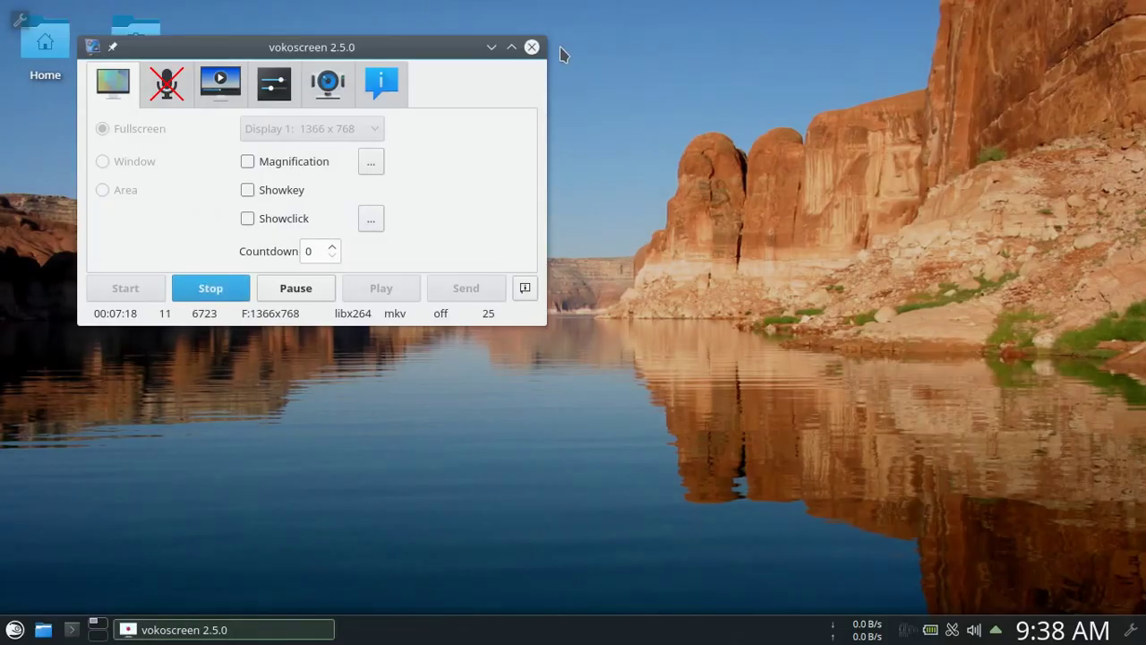
left_click(491, 47)
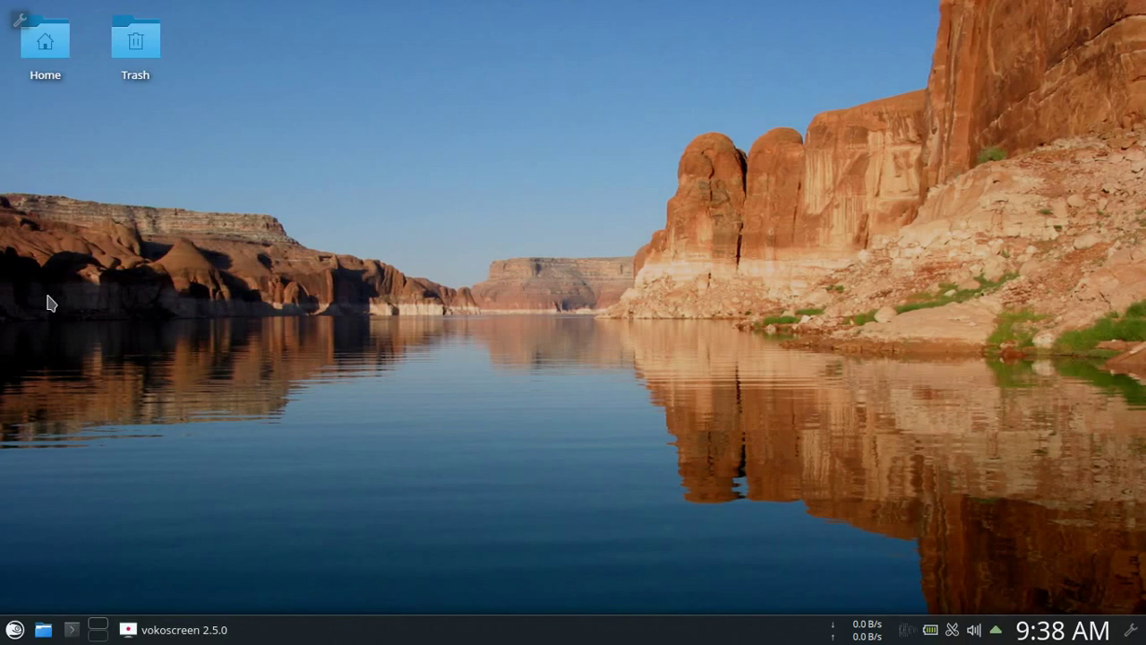
Launch the Kate text editor, view its About Kate information, and close that dialog
left_click(15, 630)
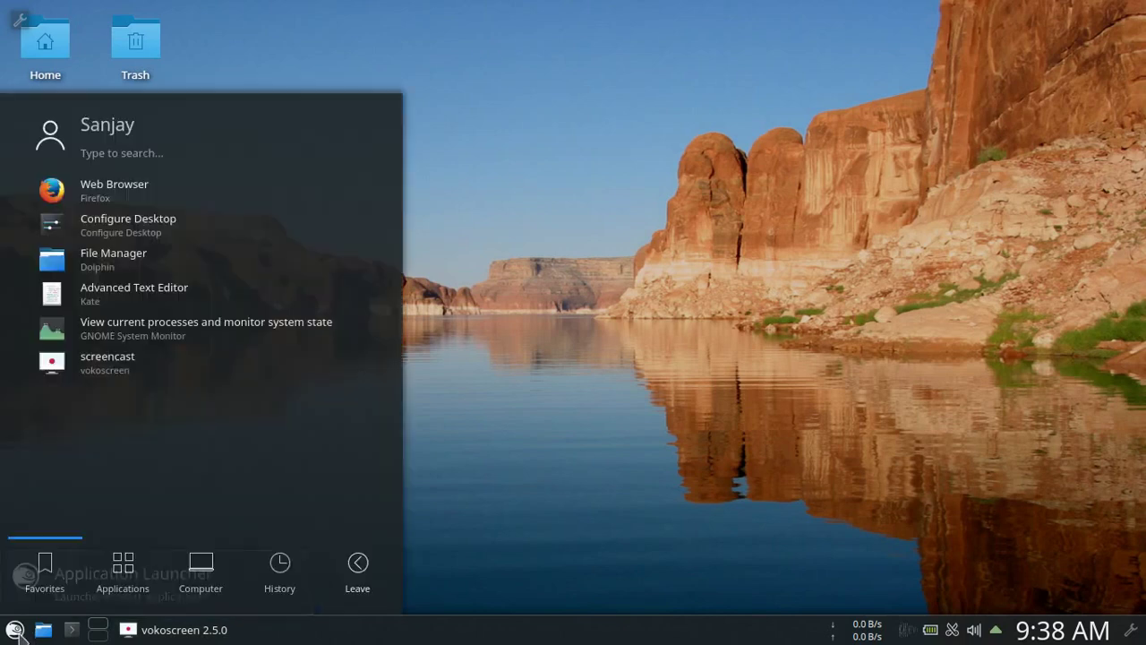
left_click(119, 304)
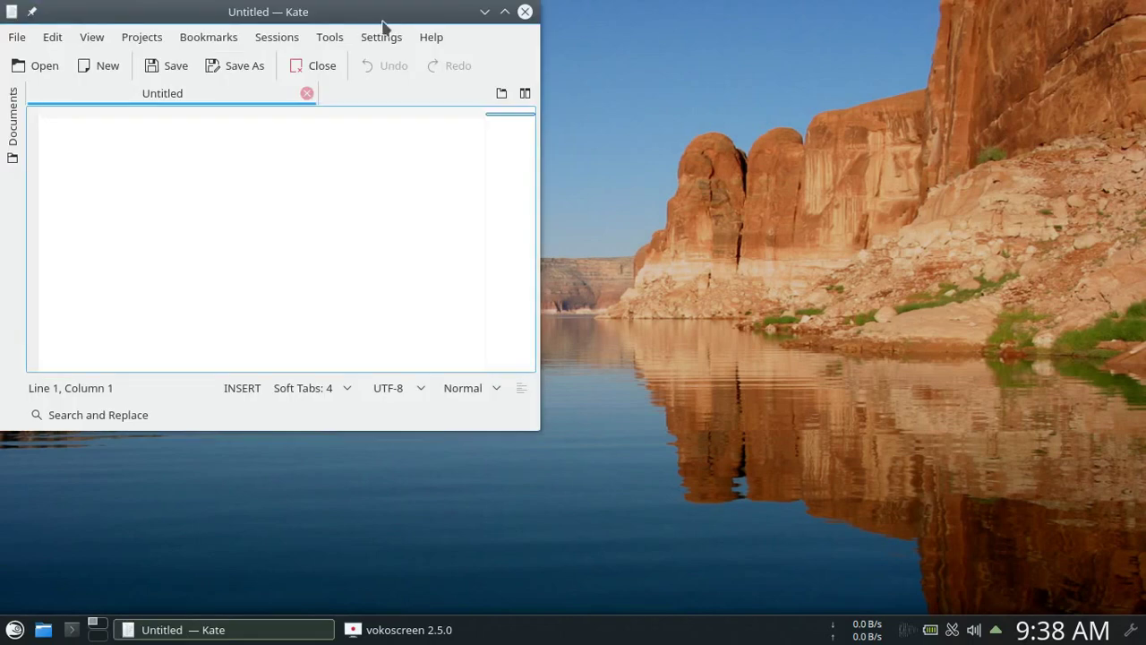
left_click(429, 38)
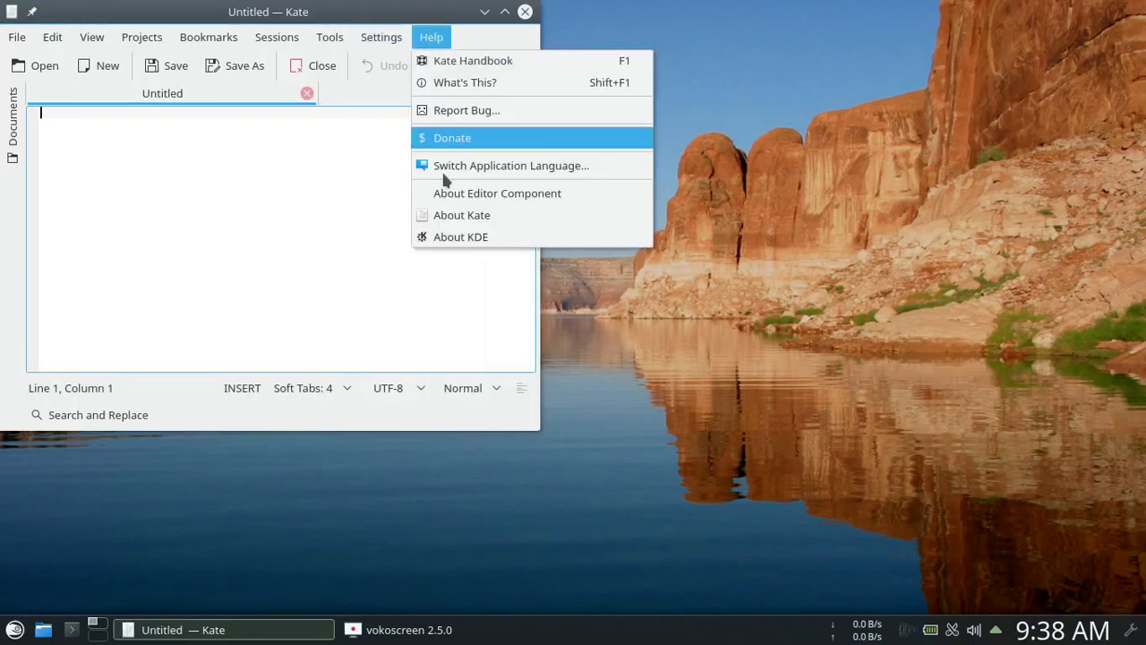
left_click(457, 216)
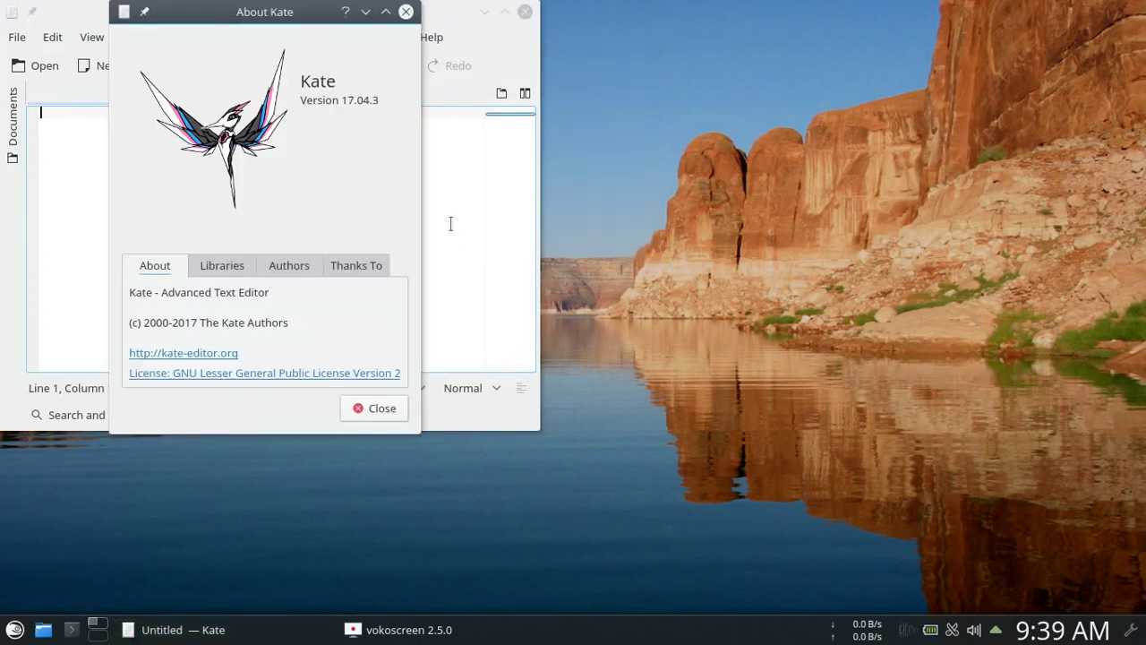
left_click(405, 11)
Write "Don't forget to subscribe my channel" in the untitled document and underline it with a row of equals signs on the next line
type("Do")
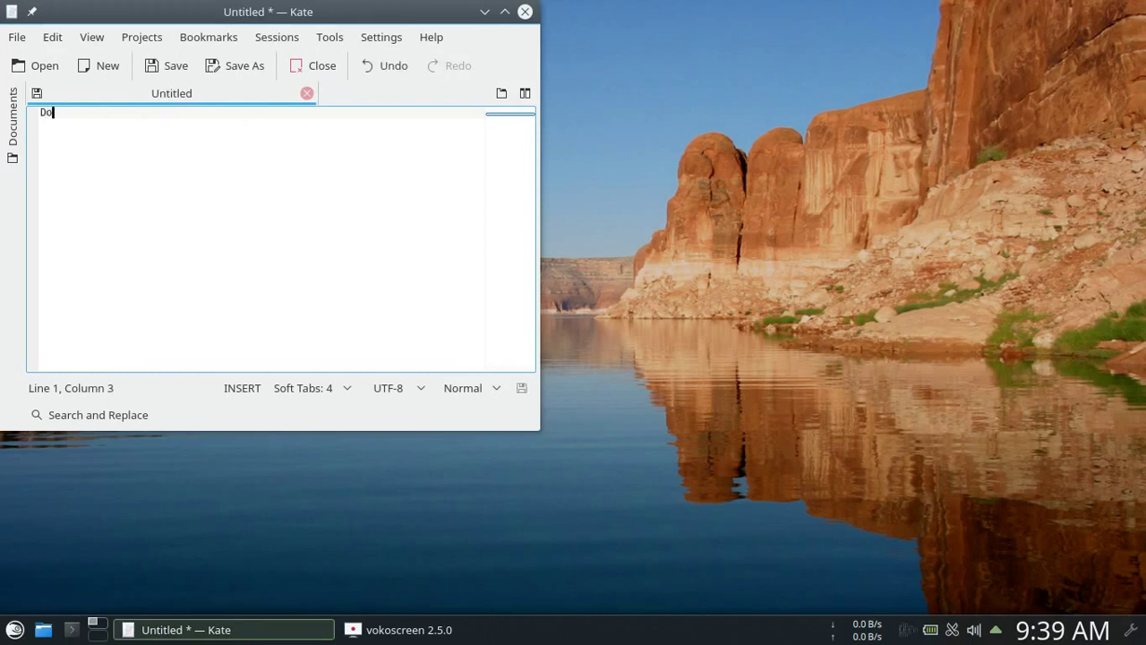
type("n't forget to subscribe ")
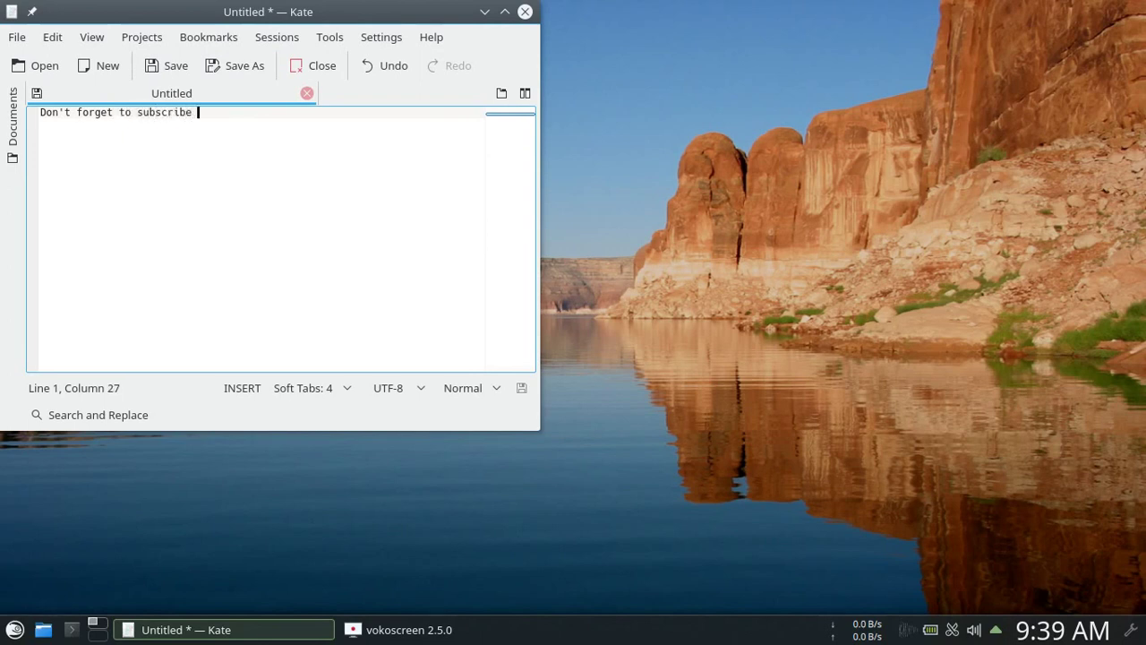
type("my channel")
key("Return")
type("=")
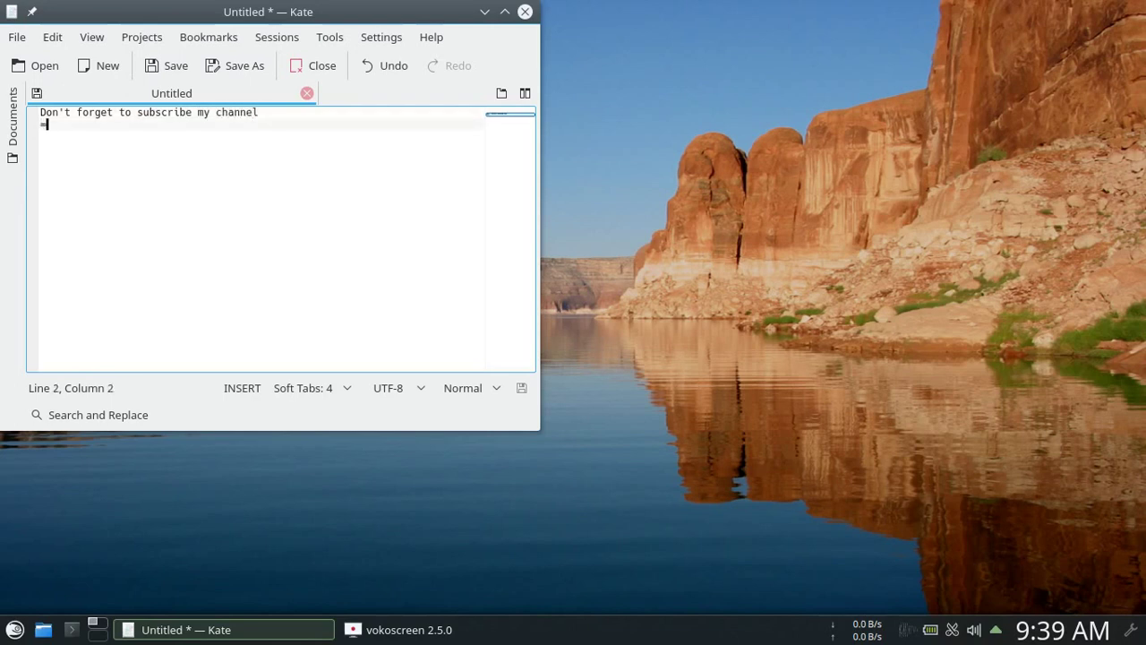
type("=================")
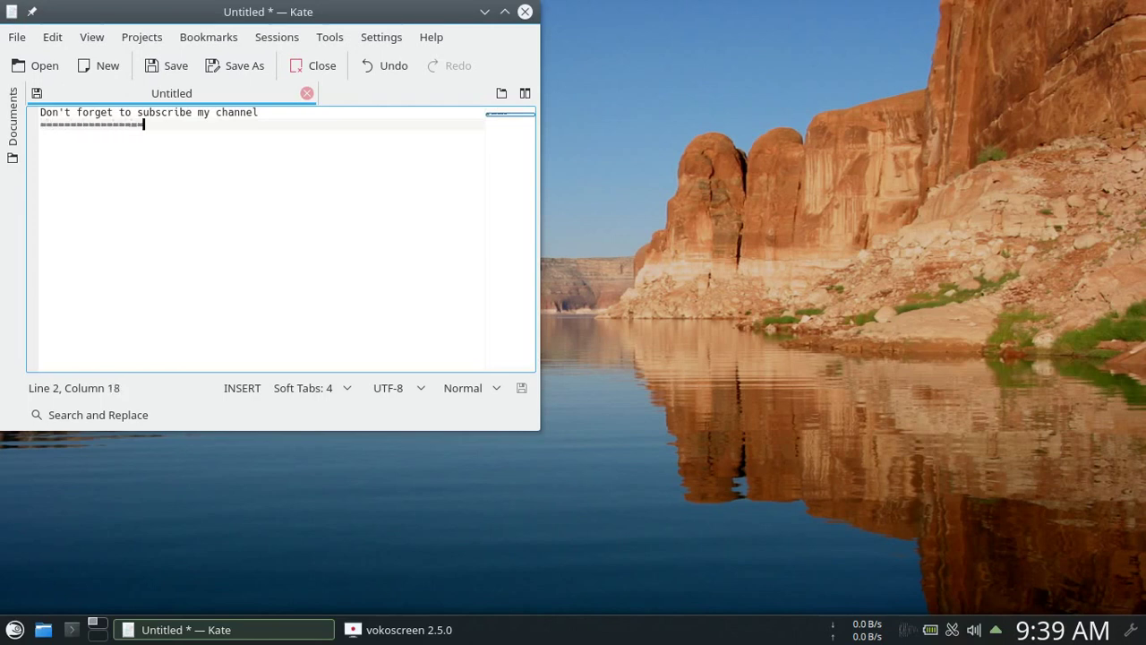
type("===================")
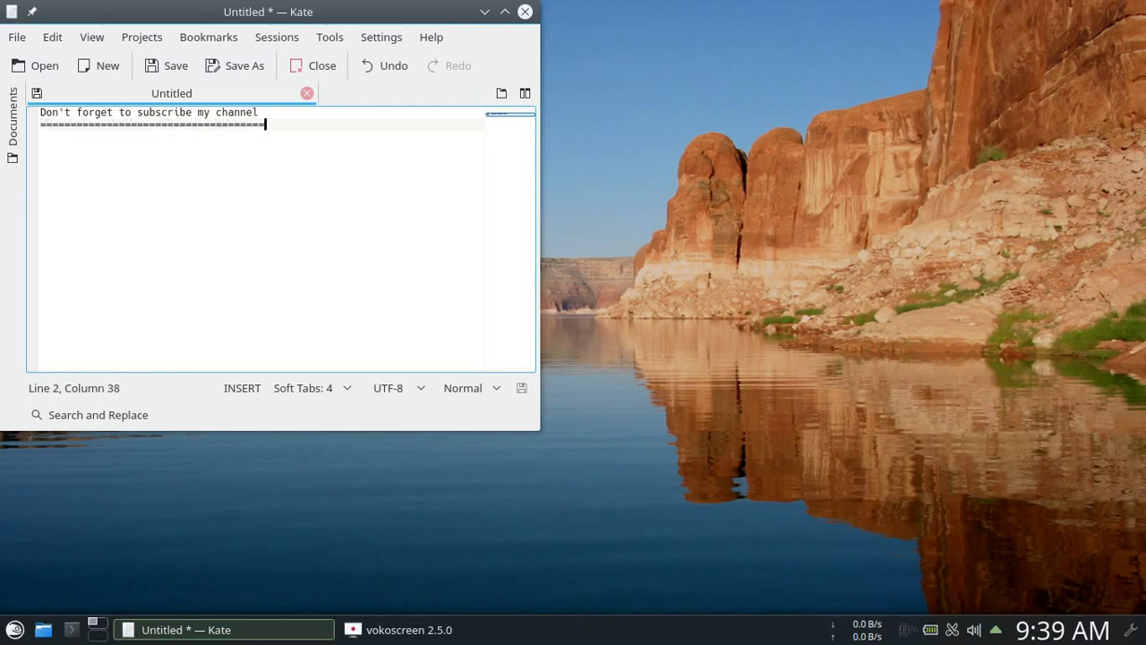
key("Return")
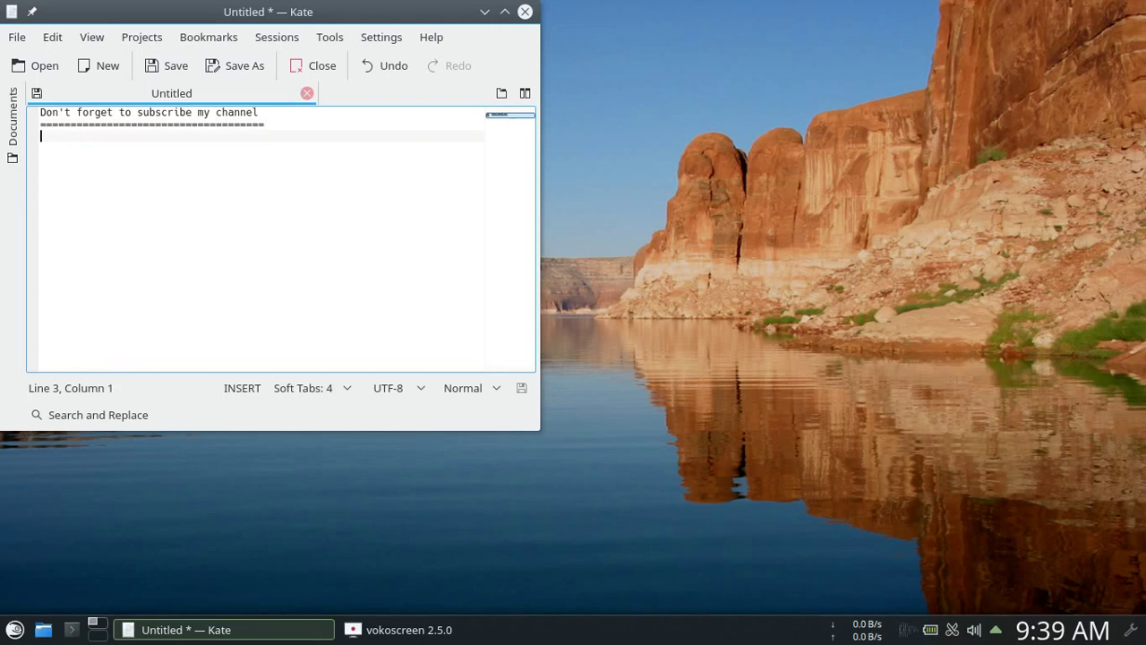
Add the heading "Review :" below the separator, followed by the line "Boot - 1min5sec"
type("Review :")
key("Return")
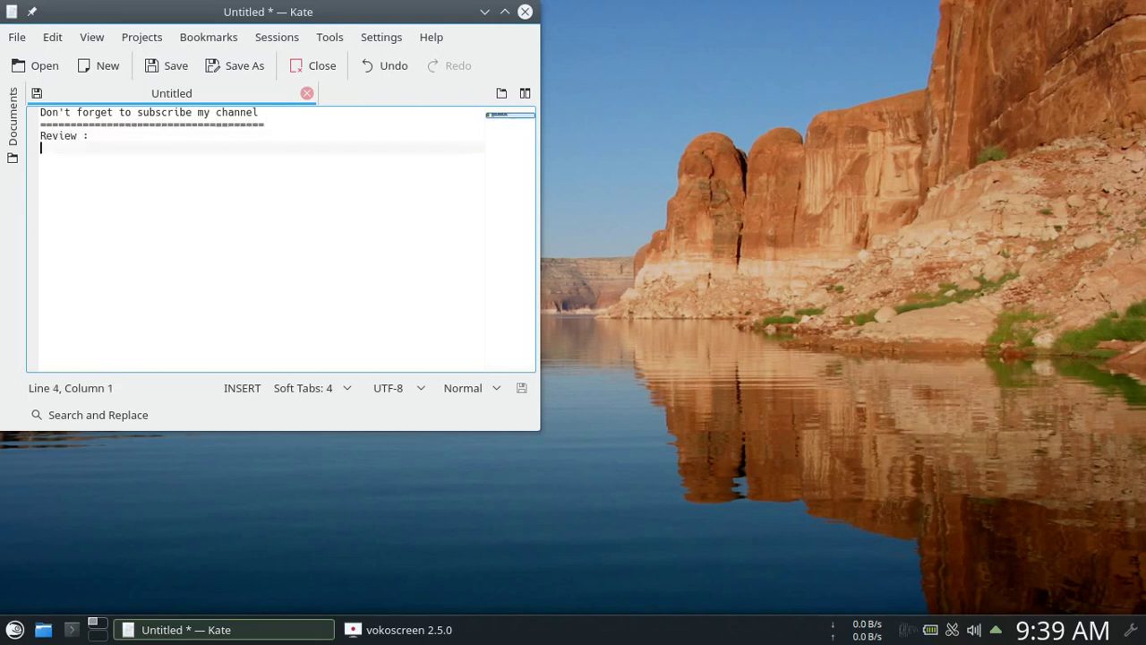
type("Boot - 1min")
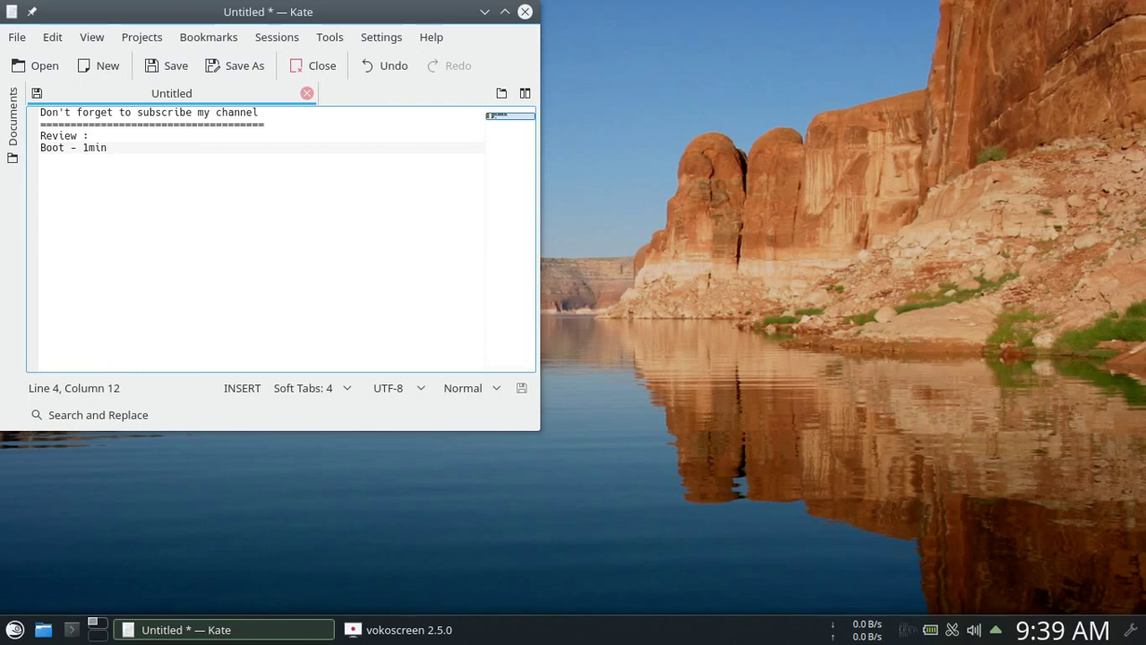
type("5sec")
key("Return")
Add the review line "Memory on start - 350-390MB means excellent memory management"
type("Memory ")
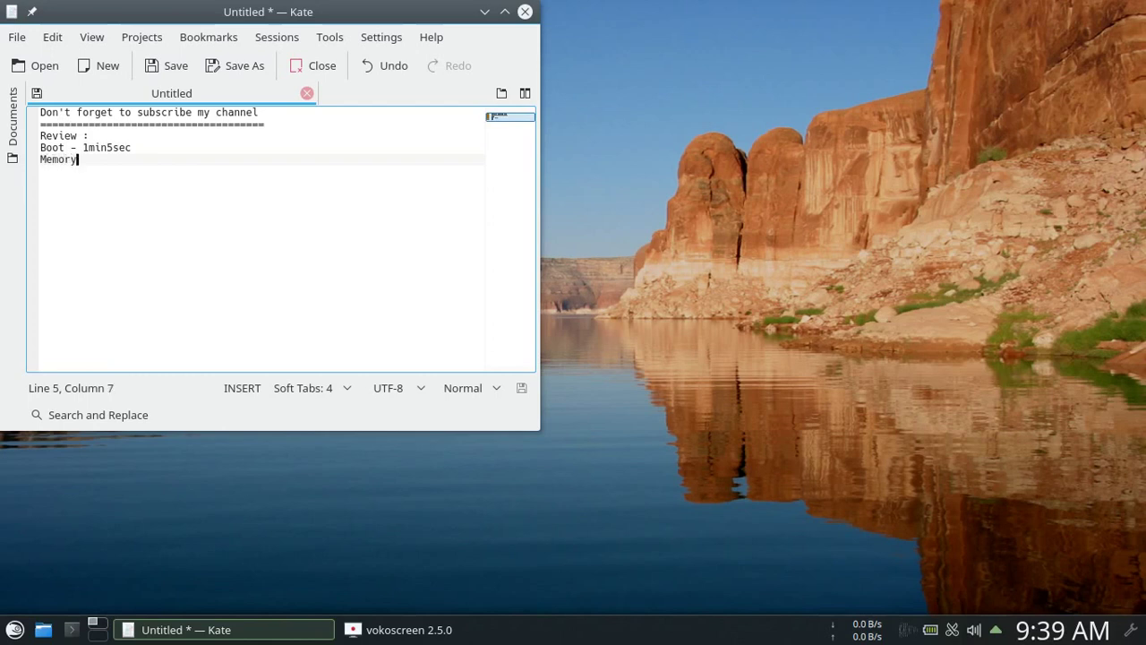
type("on start - 350-390MB")
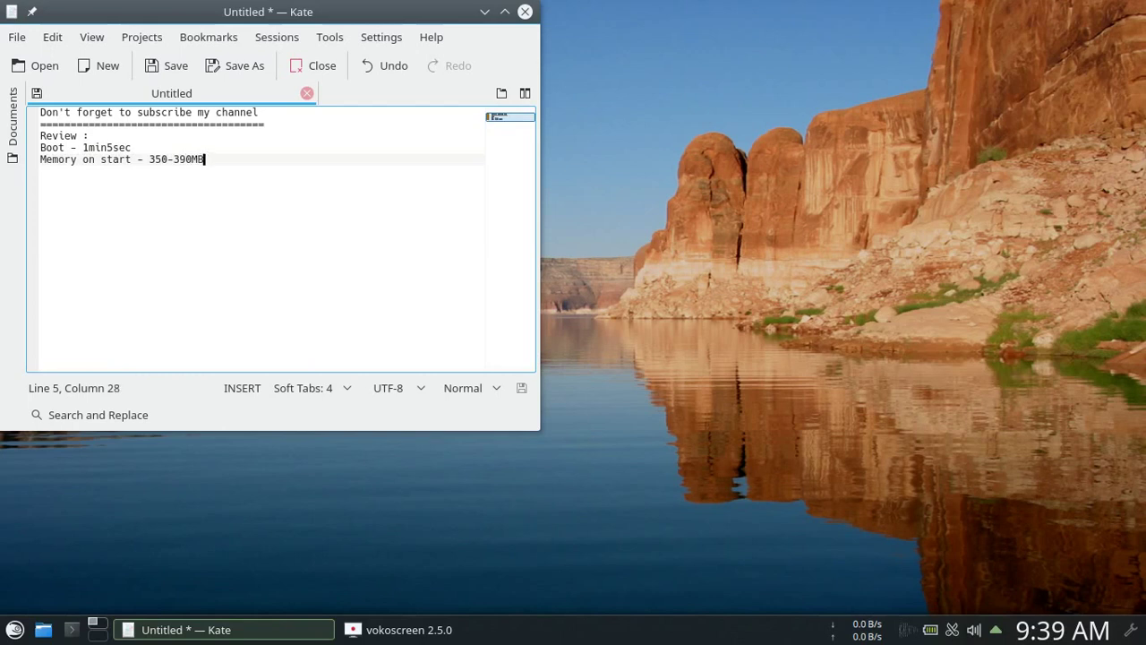
type(" means ")
type("excellent")
type(" me")
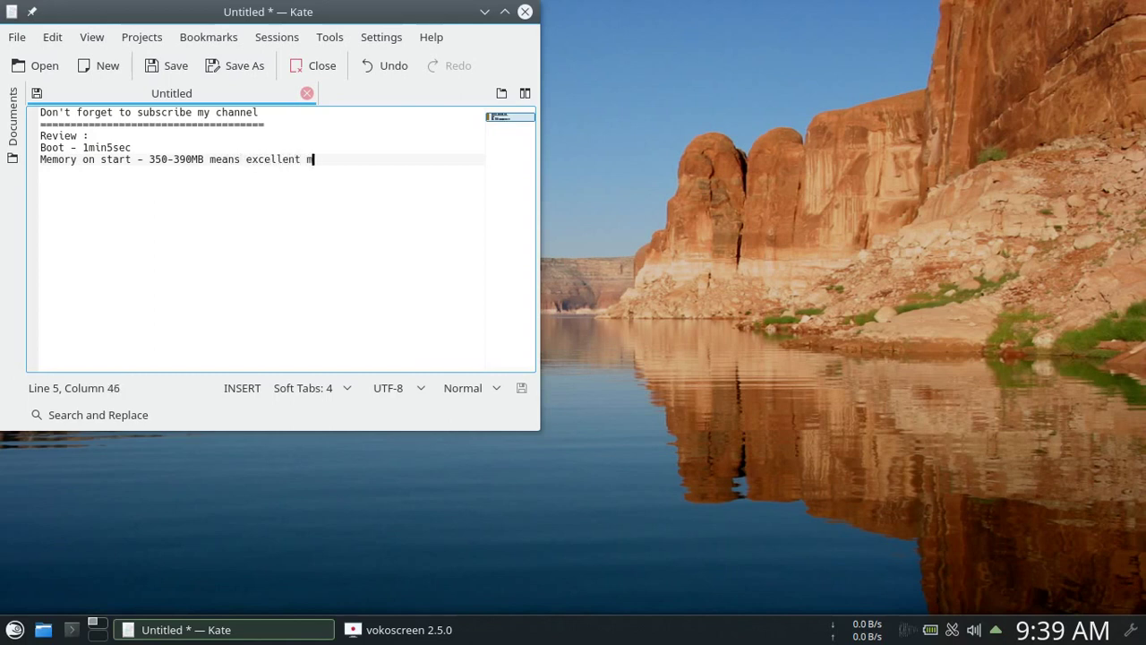
type("mory")
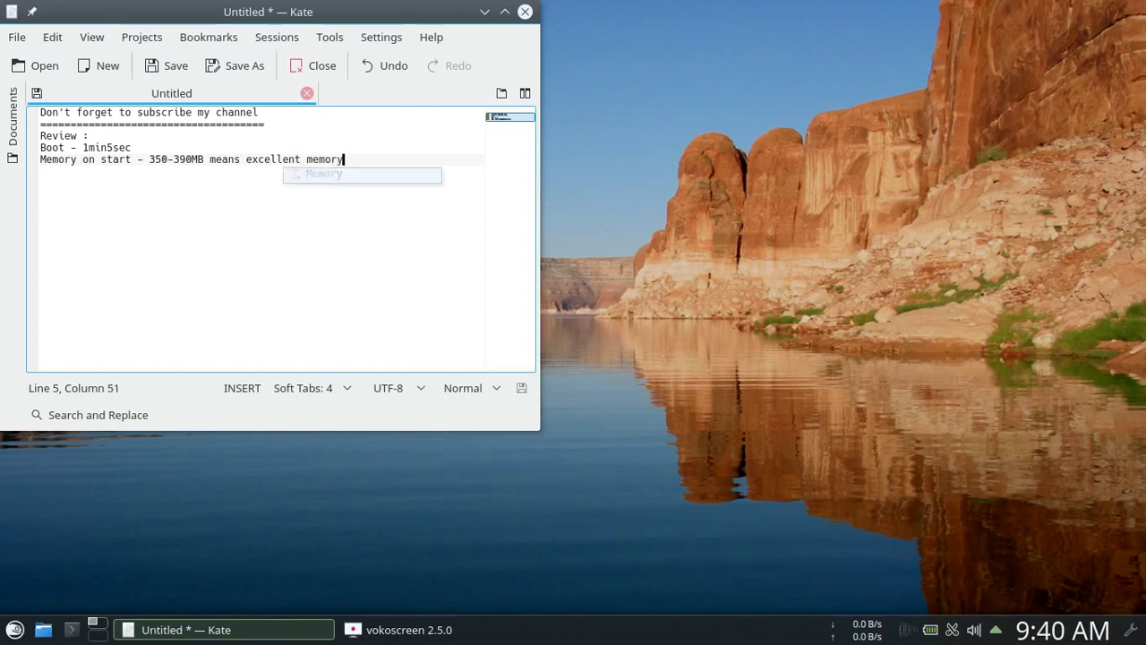
type(" management")
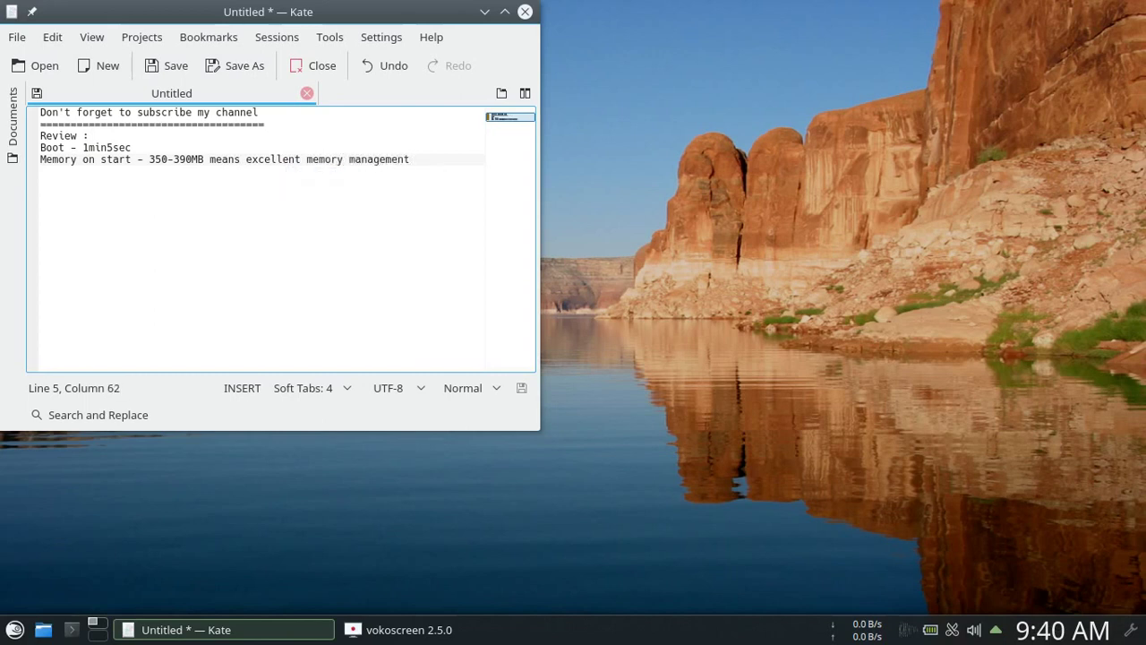
key("Return")
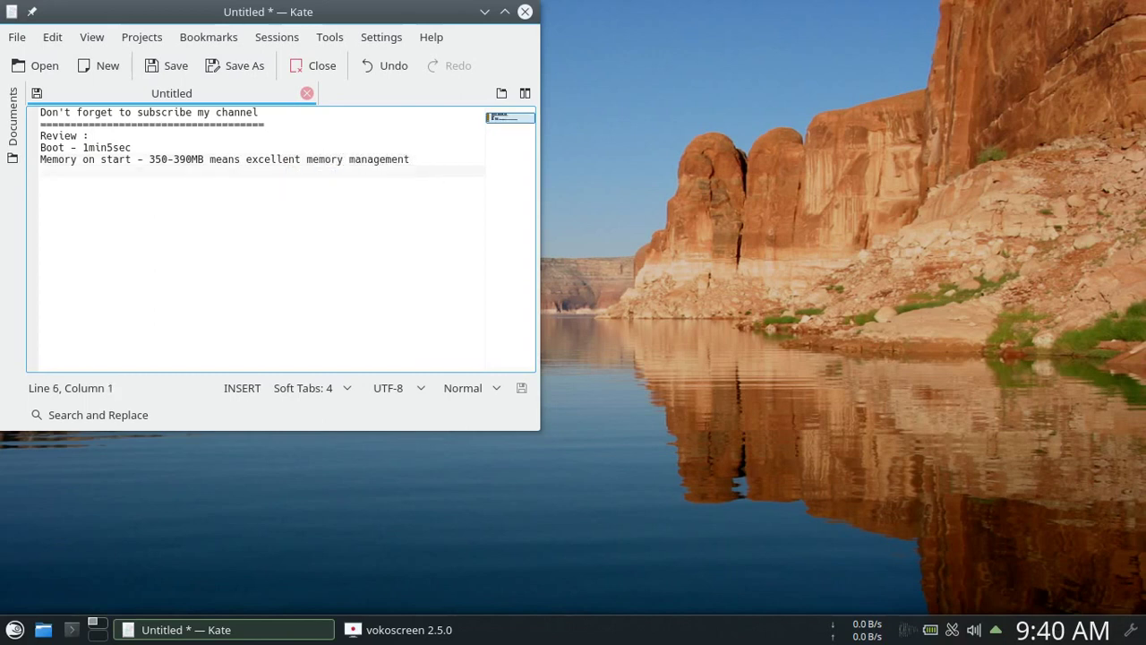
Add the review lines "Responsiveness - Fluid", "stability : 5/10" and "software support excellent", each on its own line
type("Responsiveness - Fluid")
key("Return")
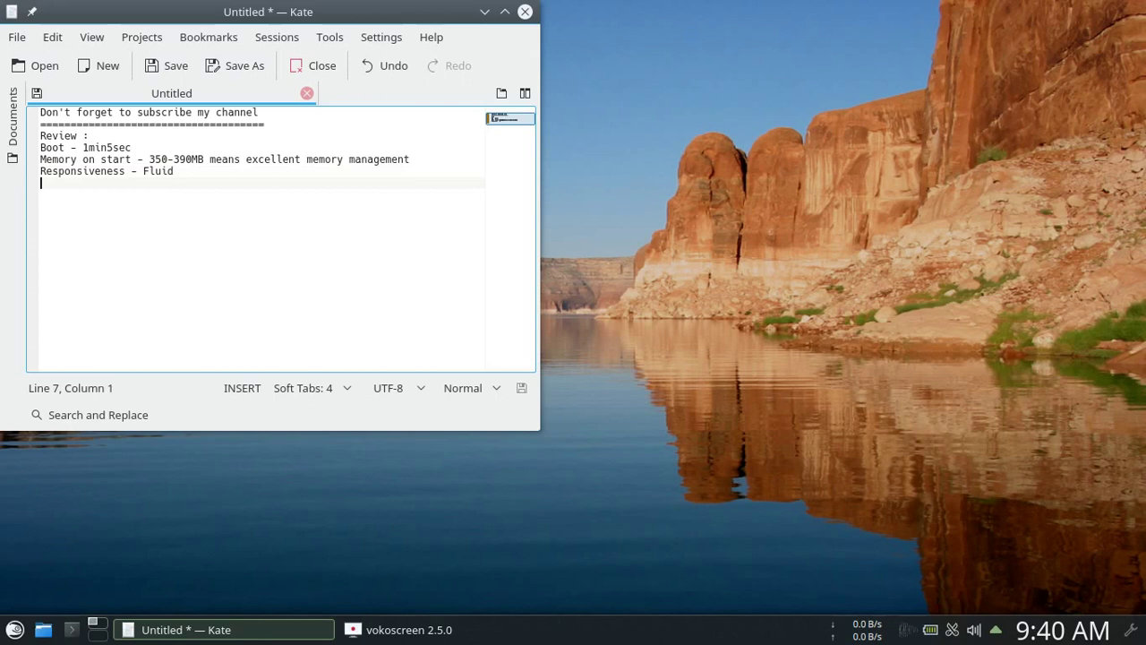
type("stability :")
type("5/10")
key("Return")
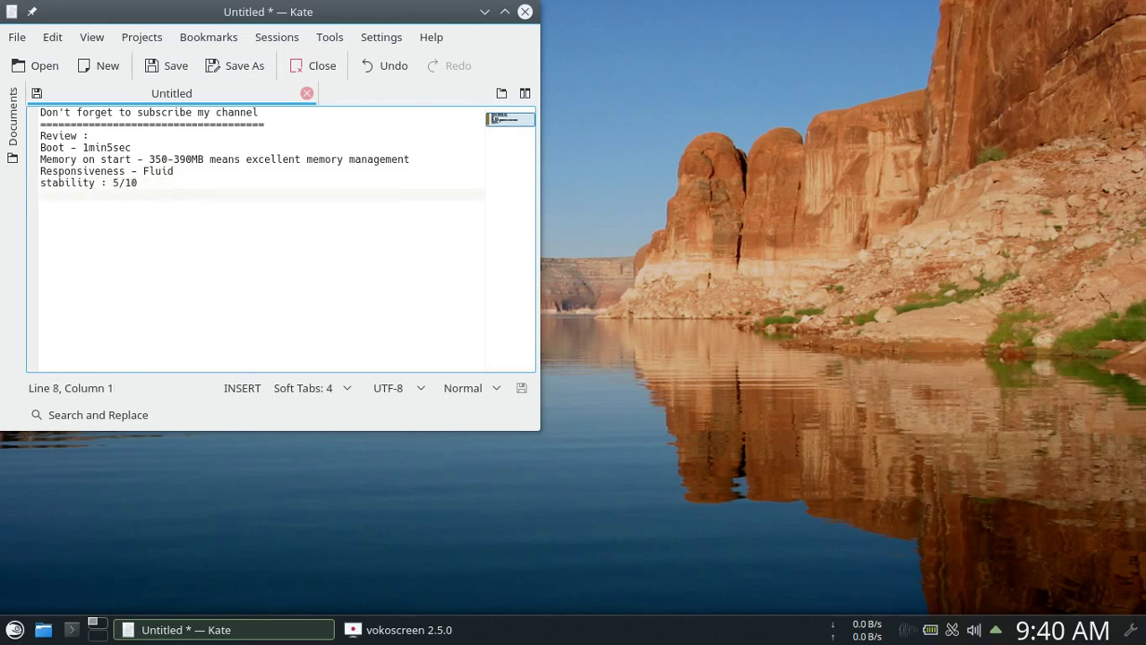
type("software support excellent")
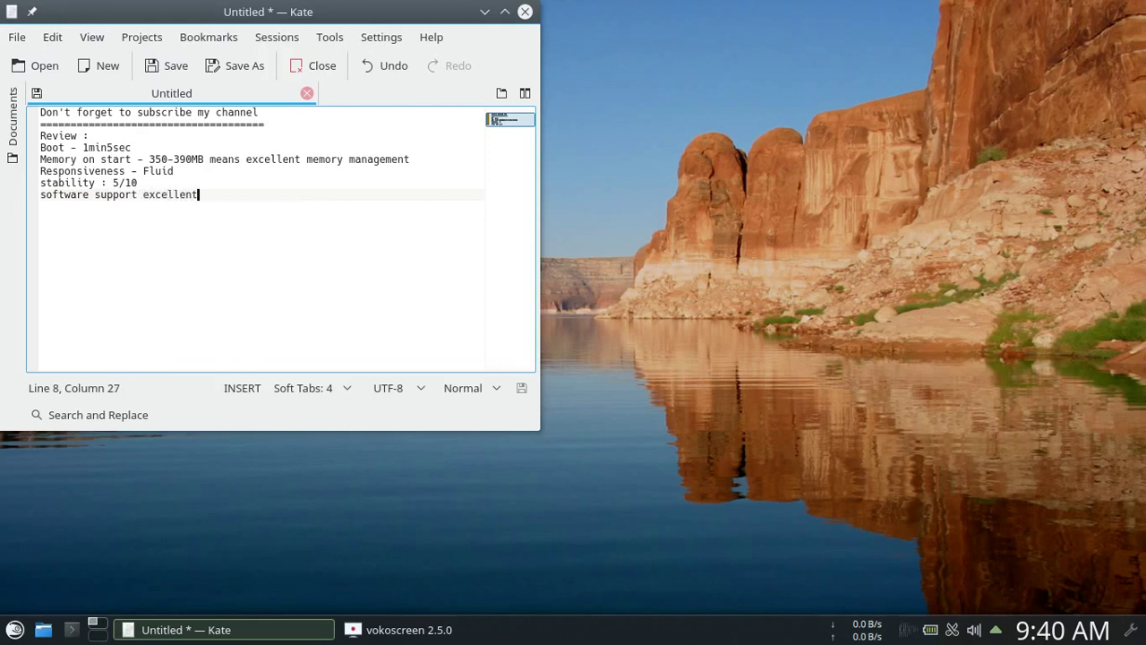
key("Return")
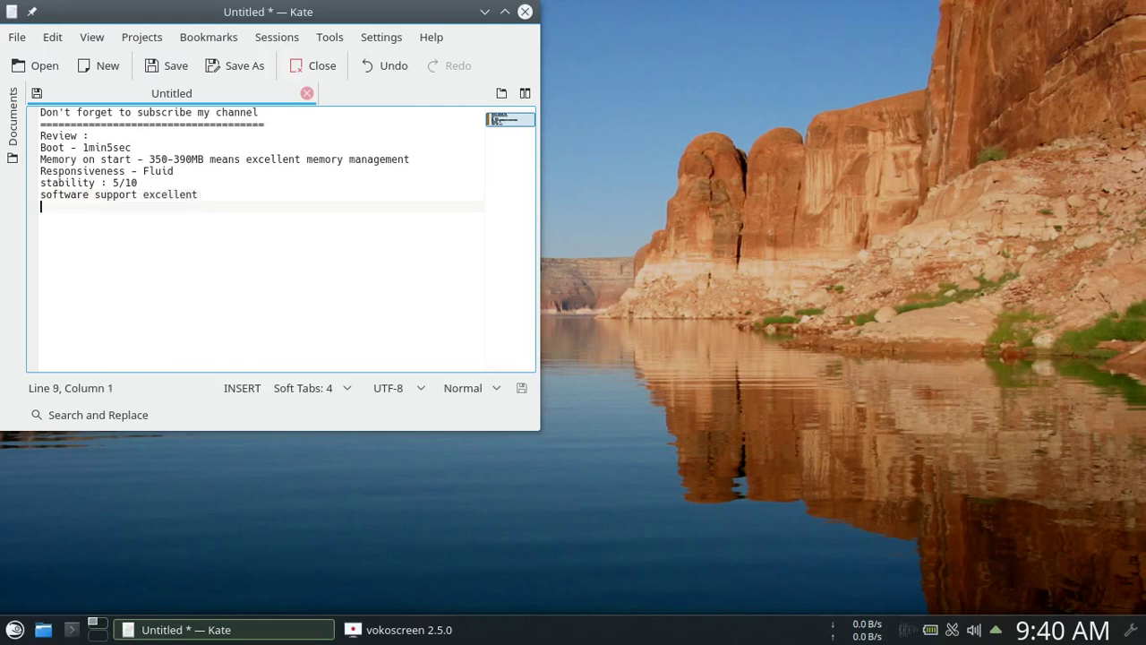
Add the line "Setting manager yast has no alternative", correcting its missing space, and leave a blank line below it
type("Setting manage")
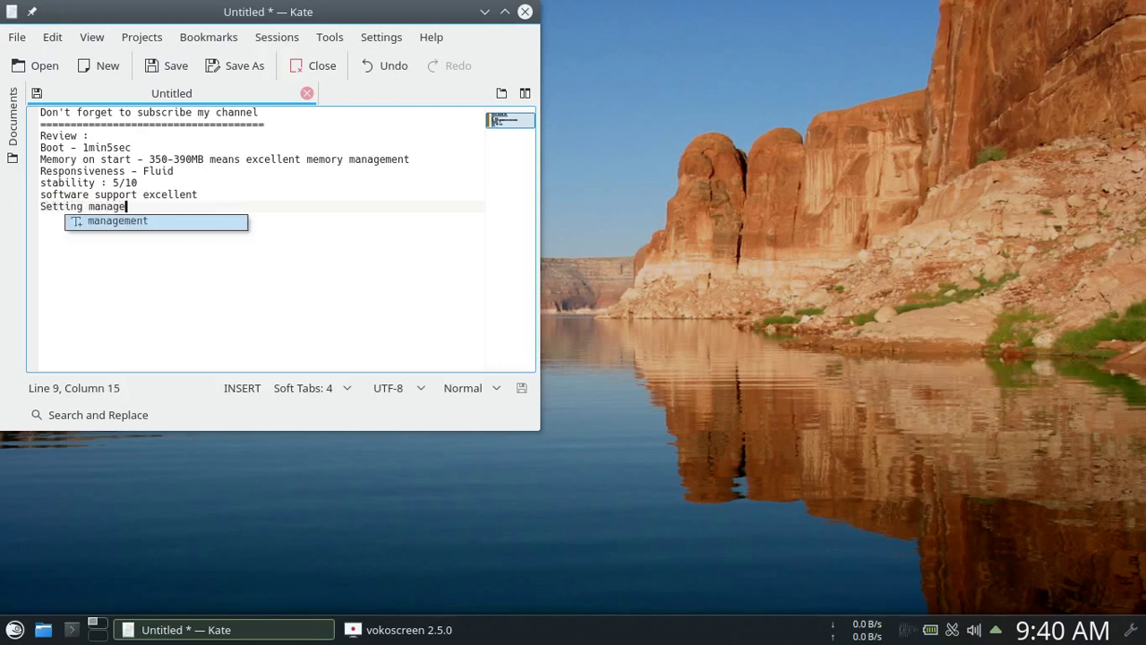
type("r yast ")
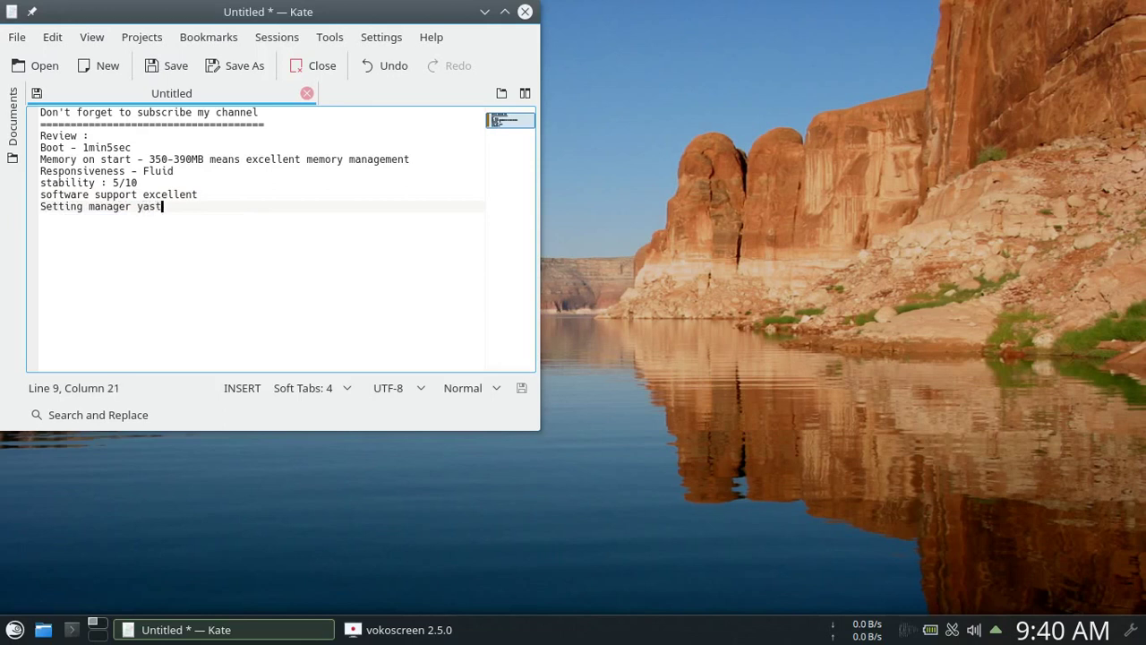
type("has noalternative")
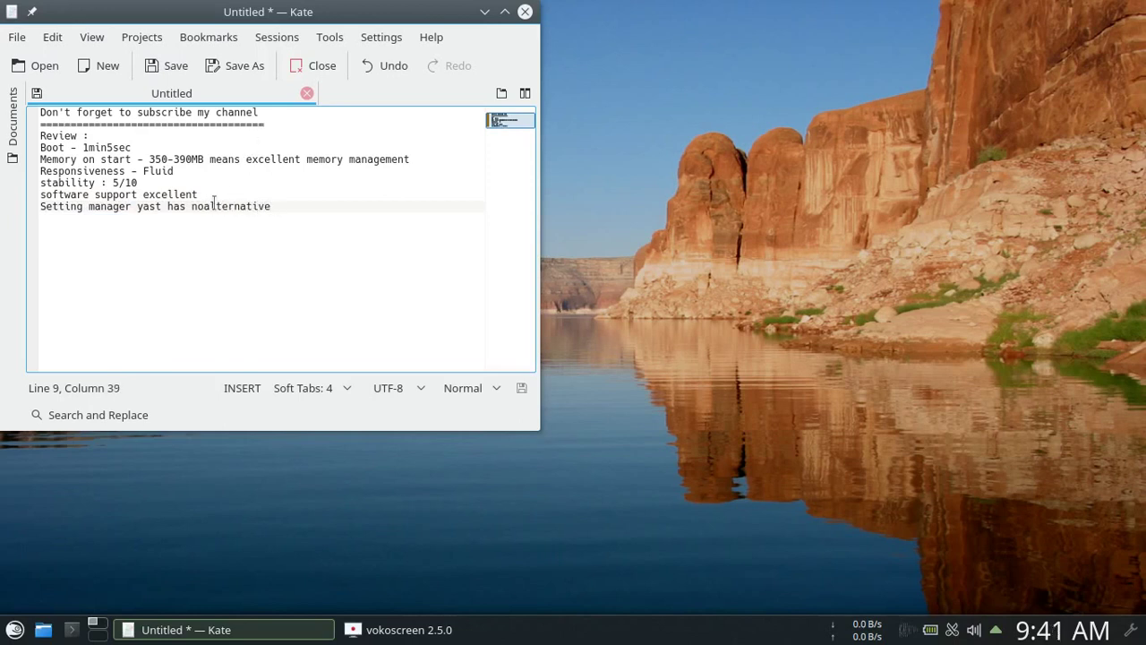
left_click(287, 207)
key("Return")
key("Return")
Begin a new line with "but i will recommend Open", correcting the missing space in "iwill"
type("but iwill")
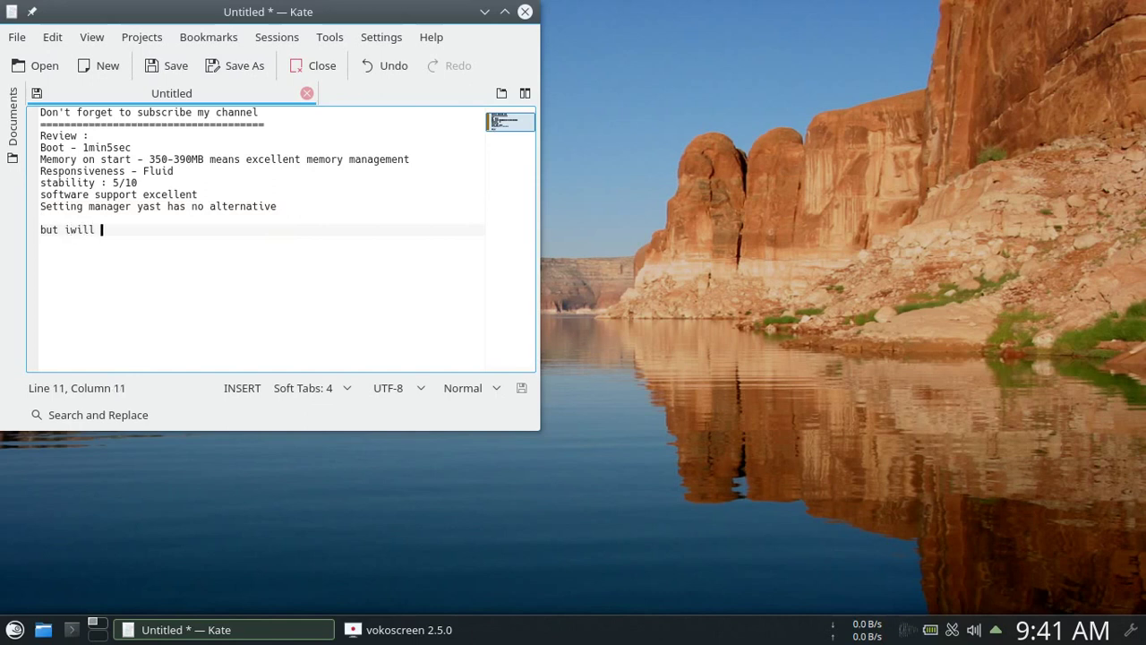
left_click(83, 230)
key("Left")
key("Left")
key("Right")
key("Right")
key("Right")
key("Right")
key("Right")
type("recommend Open")
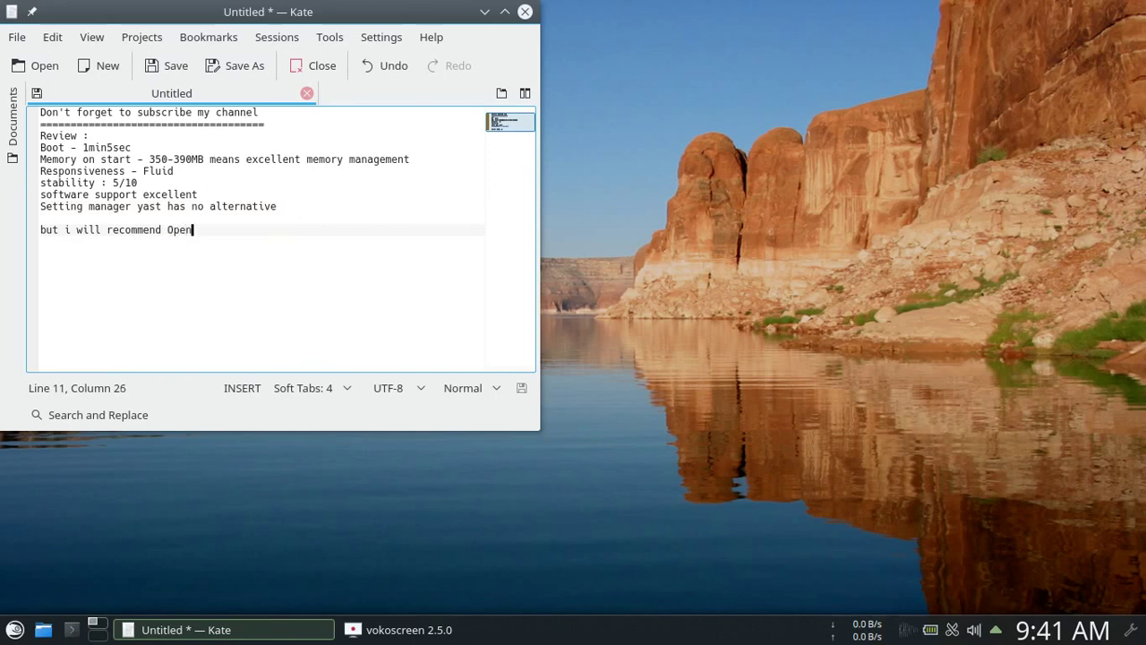
Continue the recommendation with "SUSE leap instead tumbleweed as leap is a", putting "stable" on the following line
type("SUSE leap instead tumble")
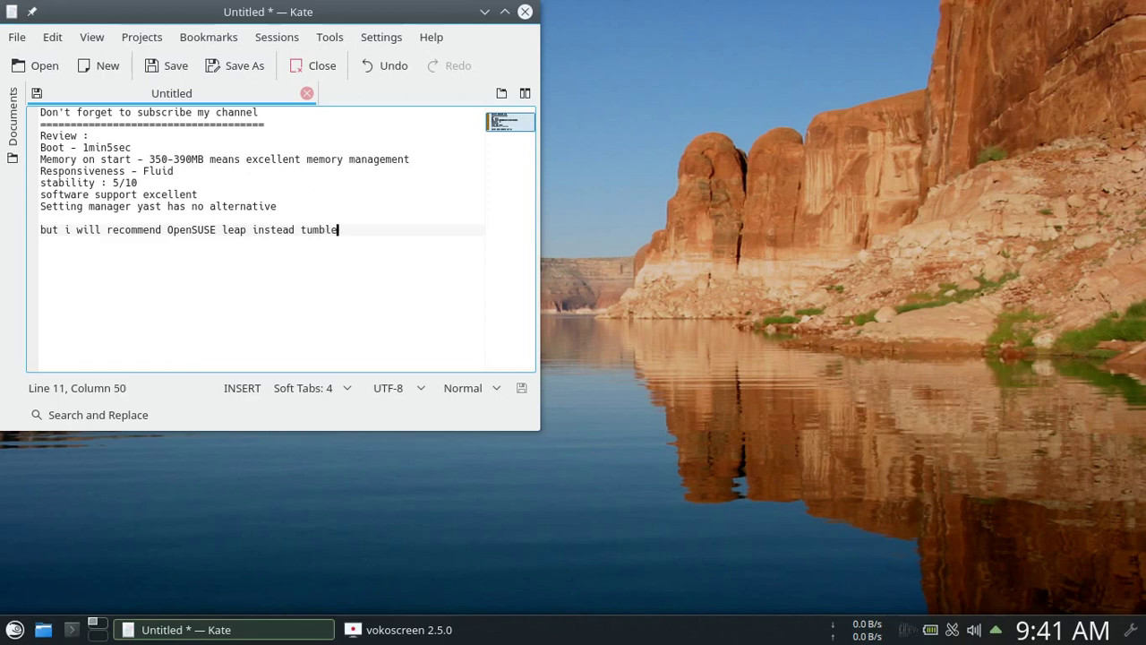
type("weed as leap is astabl")
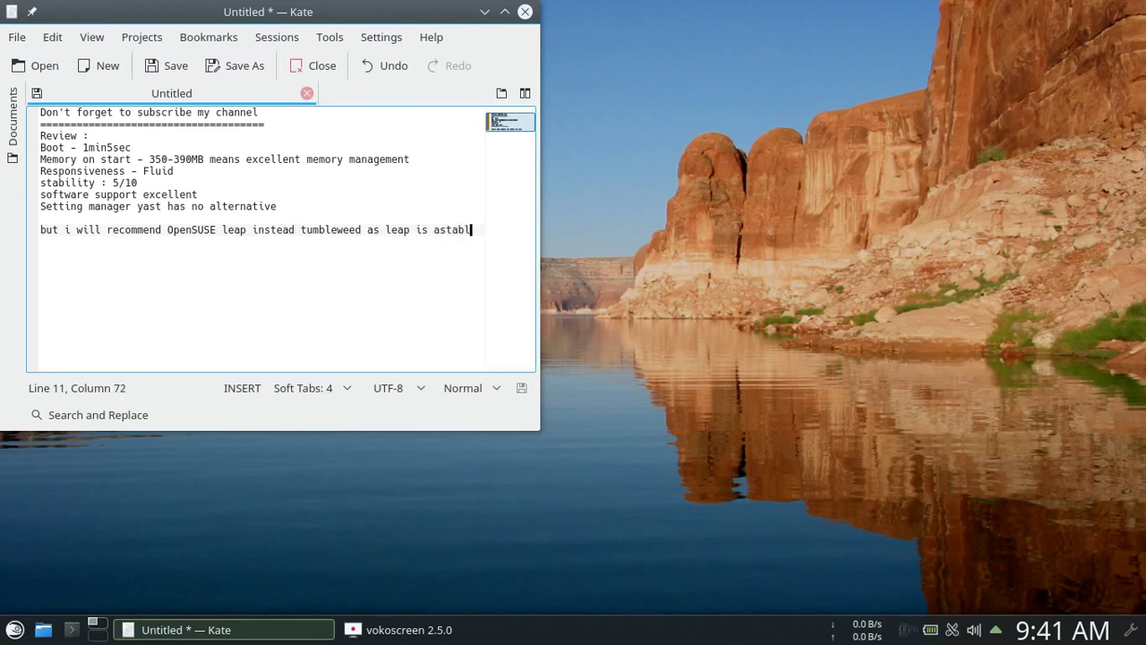
key("Left")
key("Left")
key("Left")
key("Left")
key("Return")
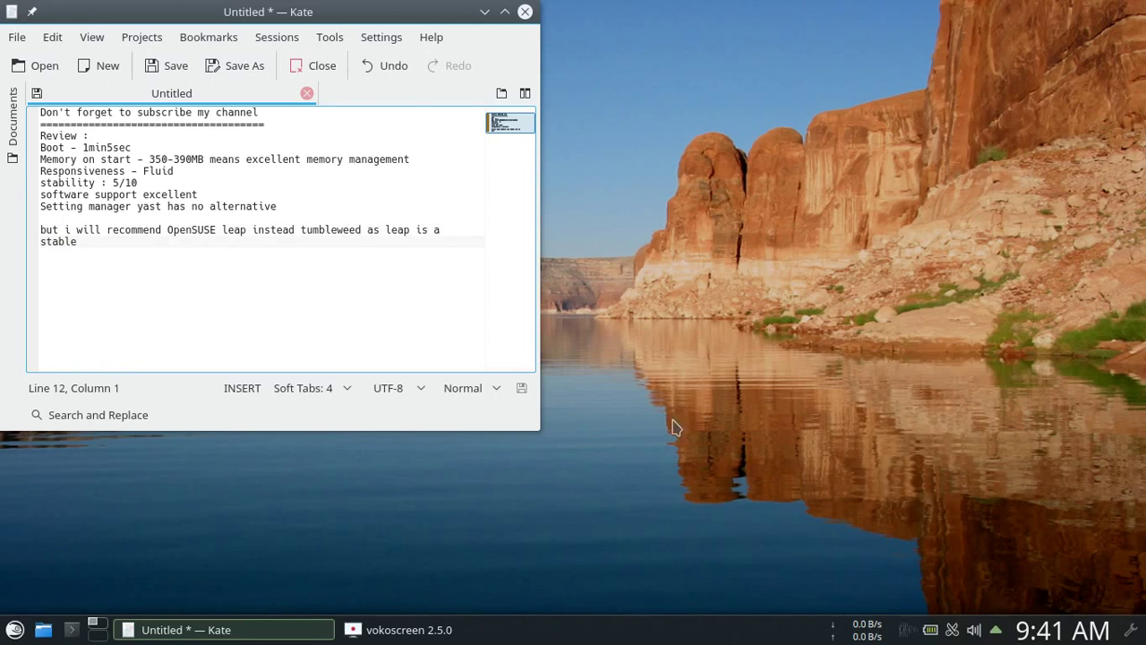
Leave a blank line after "stable" and start a new line reading "Muultimedia support"
left_click(906, 630)
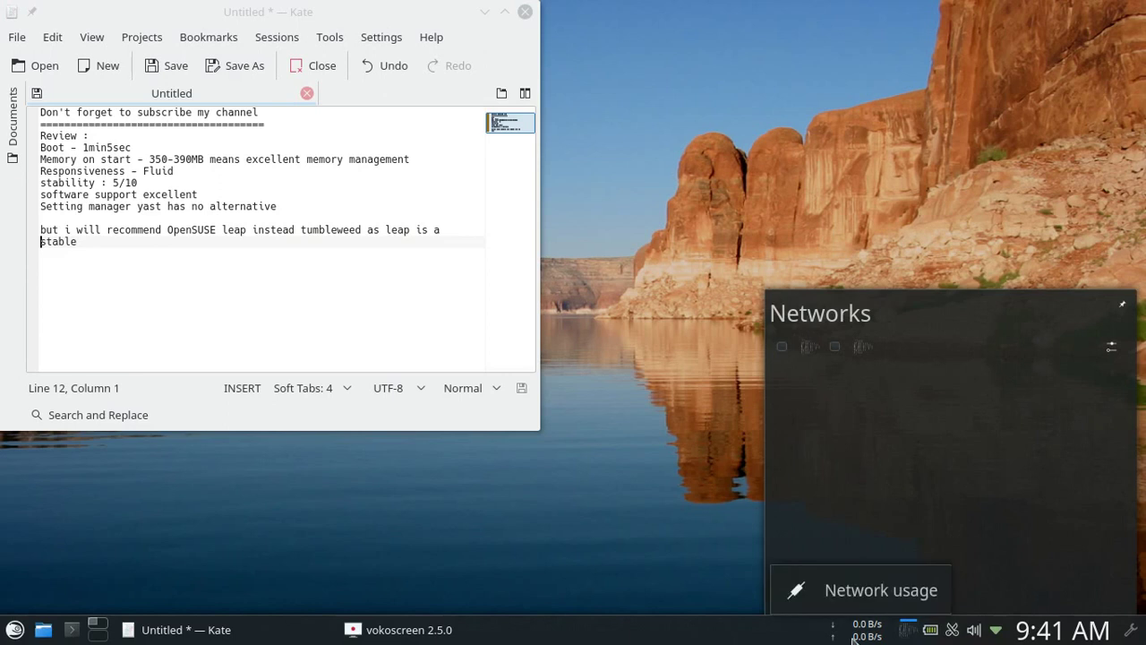
left_click(211, 254)
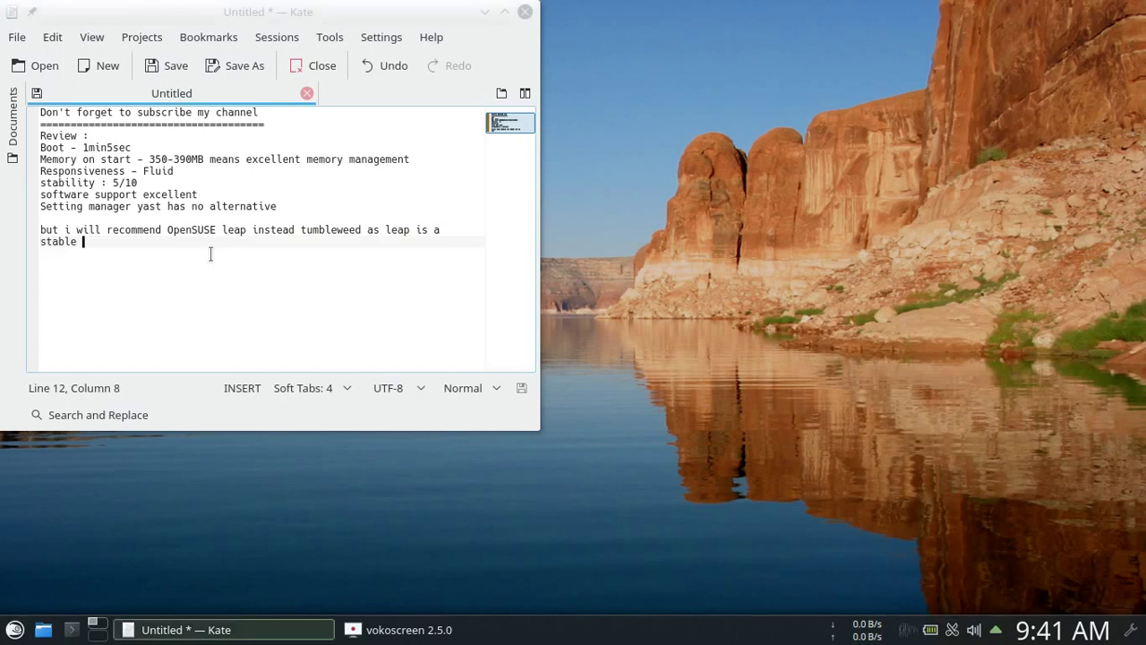
key("Return")
key("Return")
type("Muultimedia support")
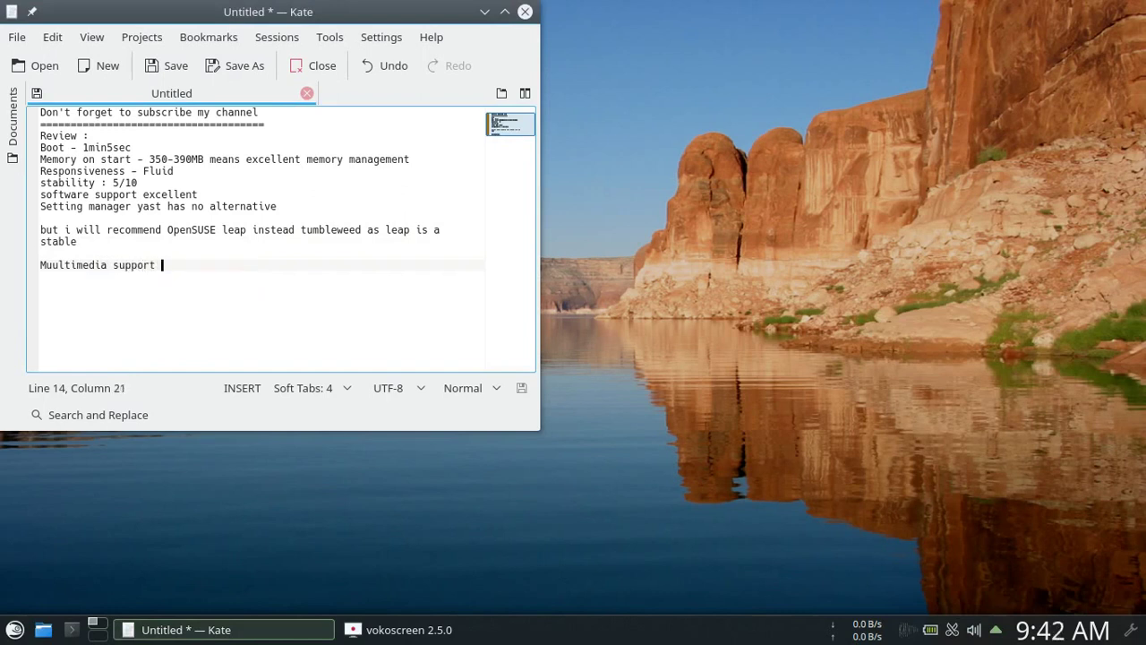
Complete the multimedia line with "-quite good , have to install codecsusing packman repo", separating "packman" and "repo" with a space
type("  -quite goo")
key("BackSpace")
type("have t")
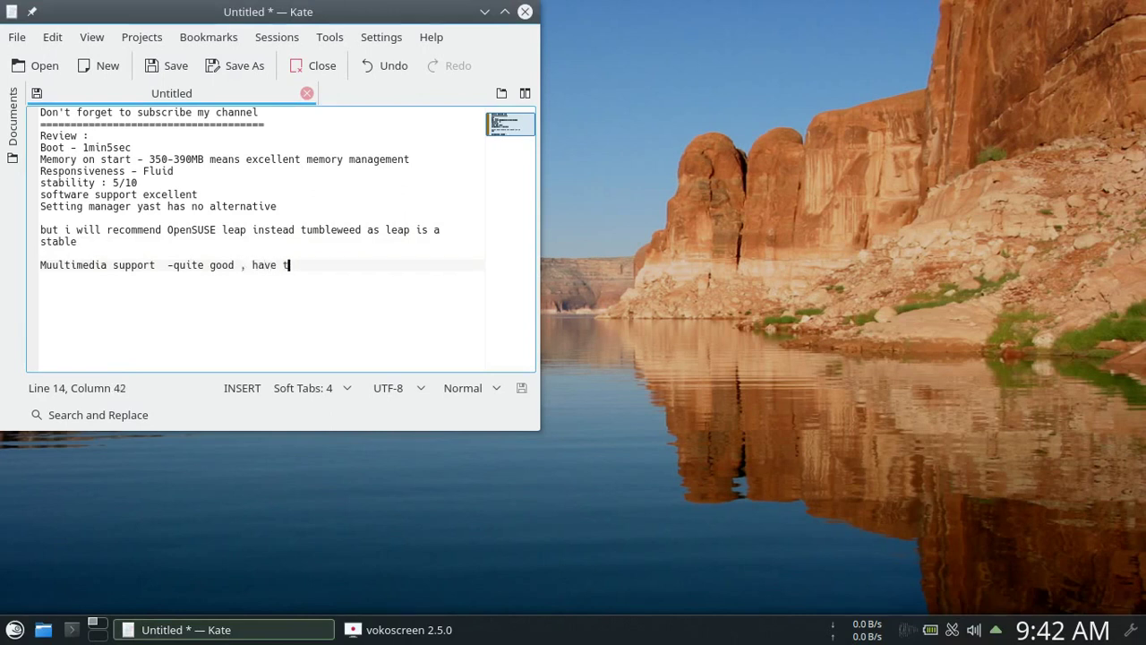
type("oinstal")
key("Right")
type("codecsusing packmanrep")
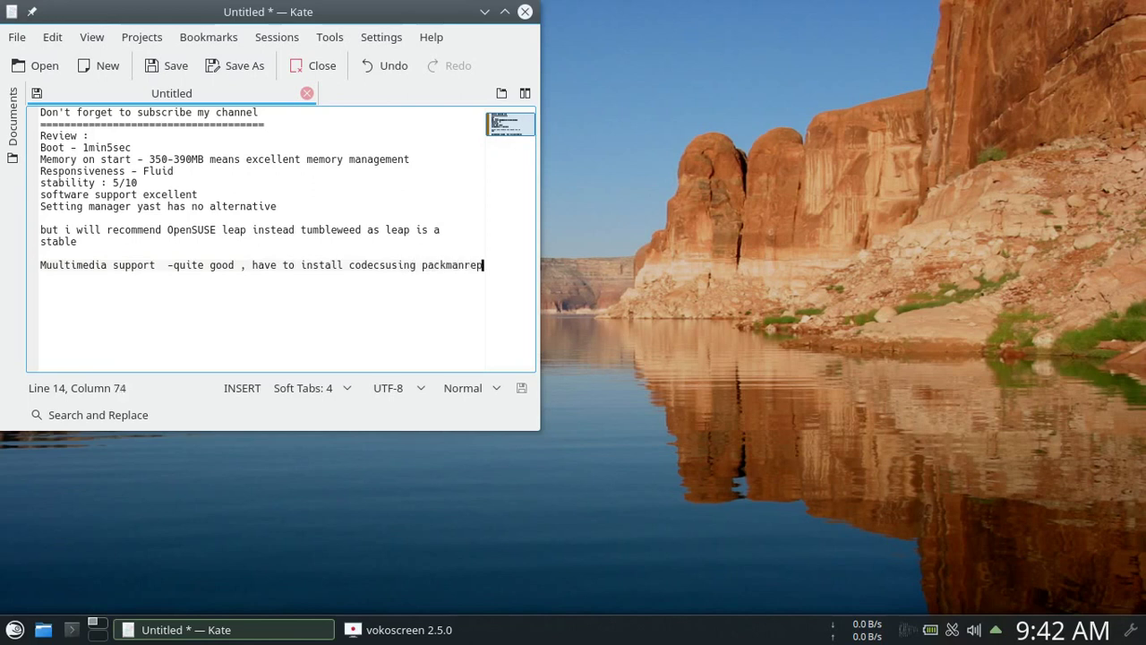
type("o")
key("Left")
key("Left")
key("Left")
key("Right")
key("Right")
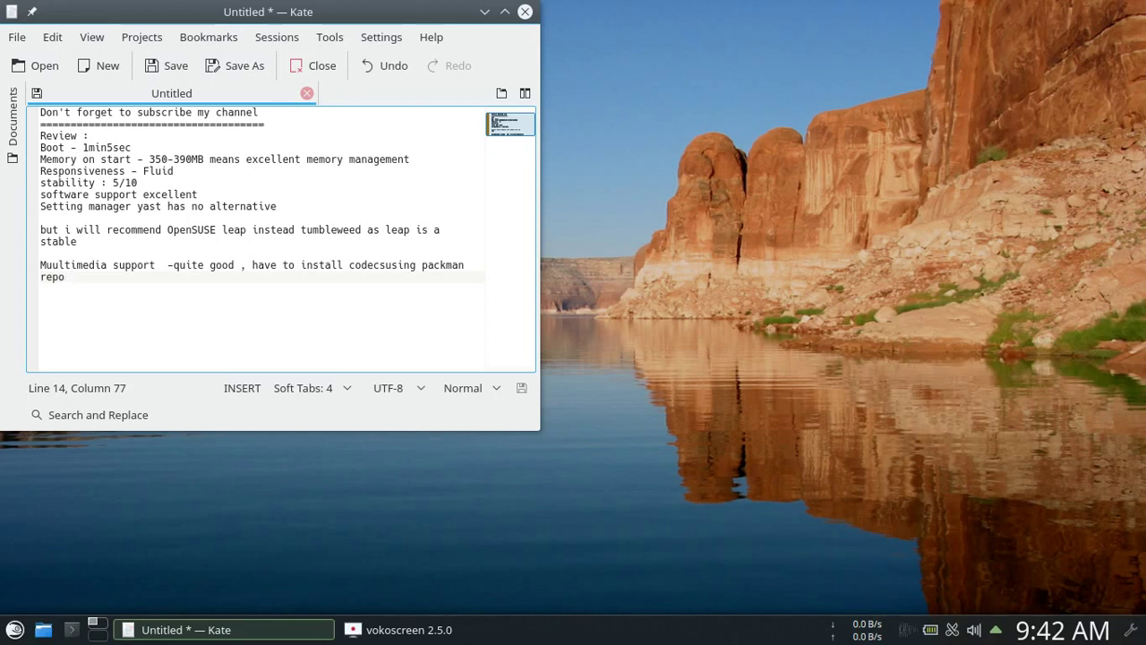
Open the Dolphin file manager and look inside the Documents, Downloads, Videos and bin folders, returning to Home after each
left_click(40, 630)
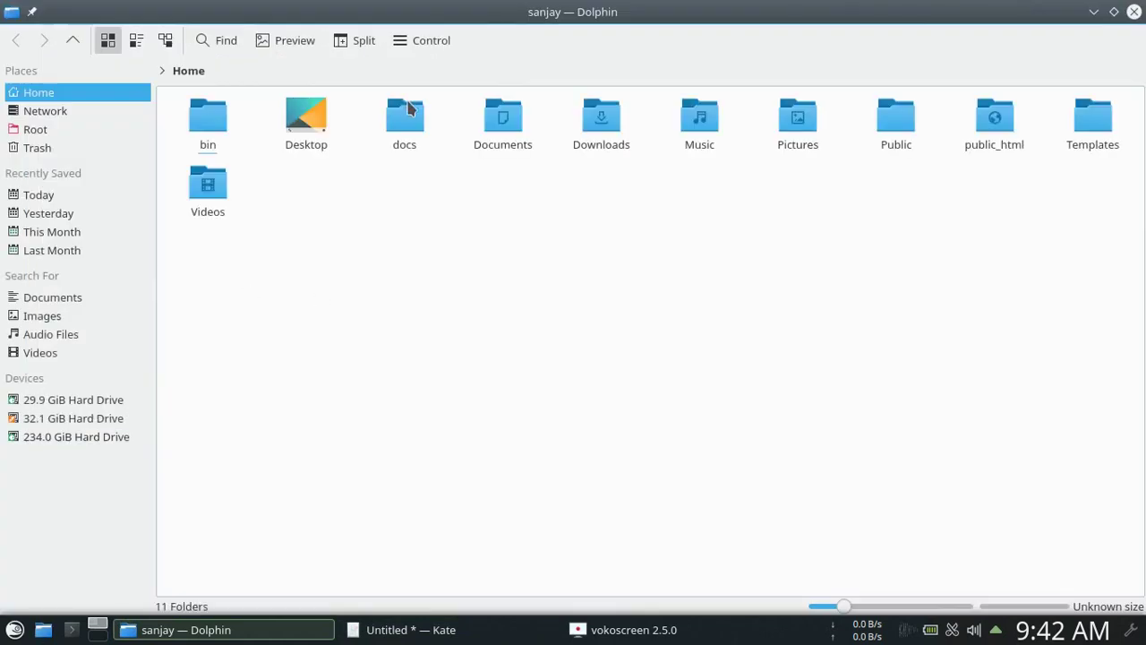
left_click(507, 135)
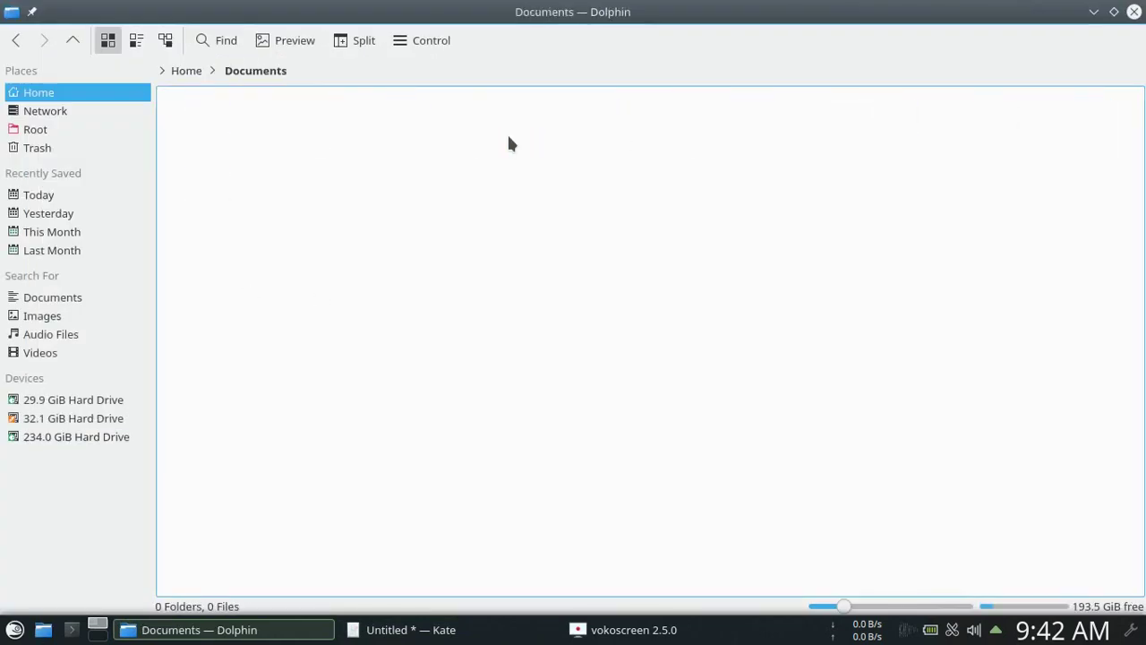
left_click(186, 71)
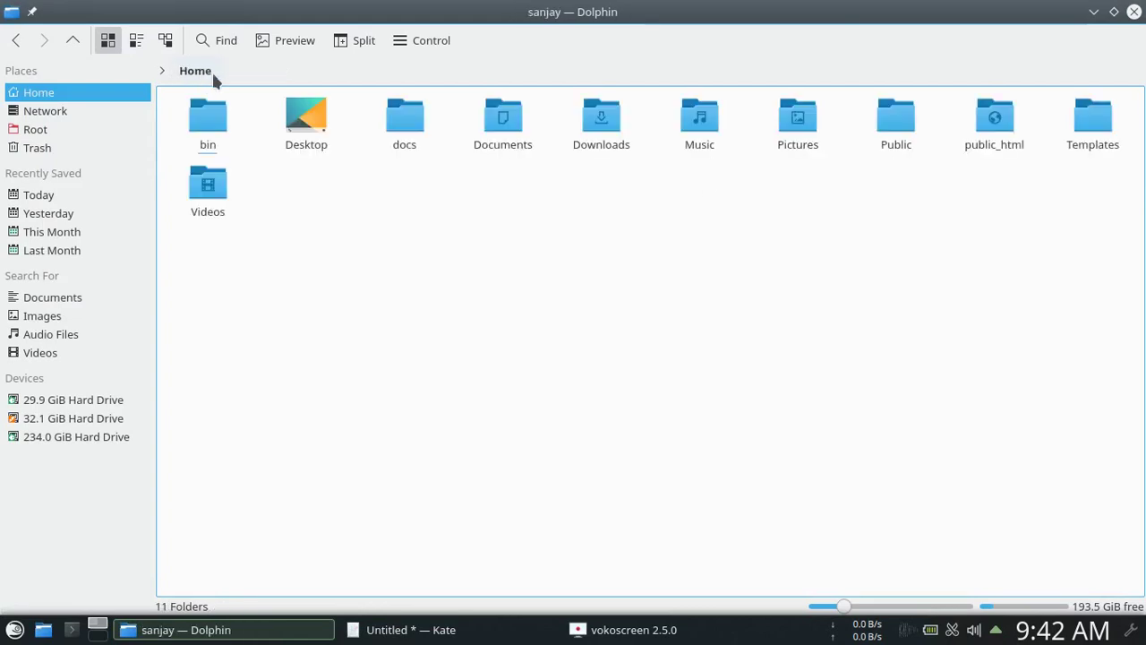
left_click(602, 125)
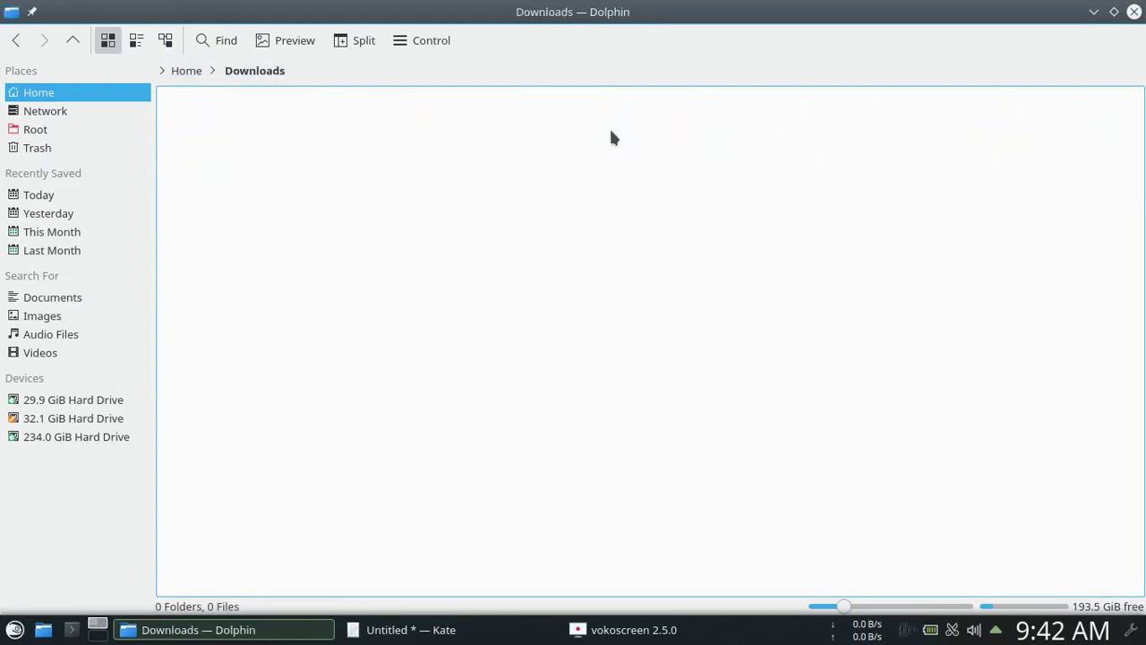
left_click(186, 70)
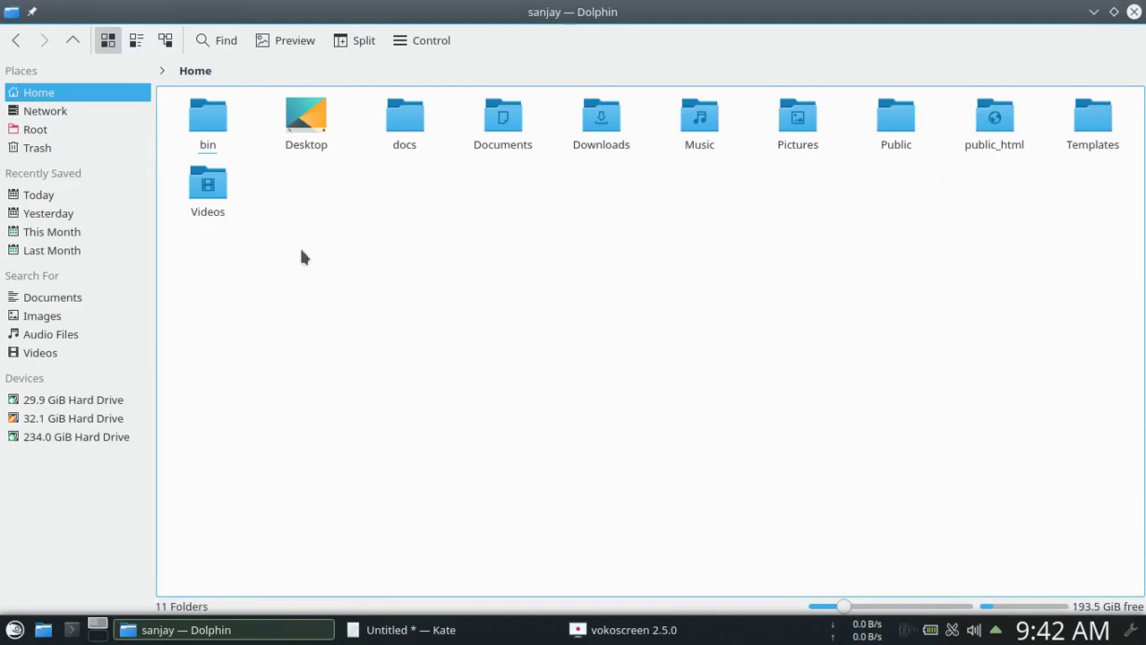
left_click(223, 200)
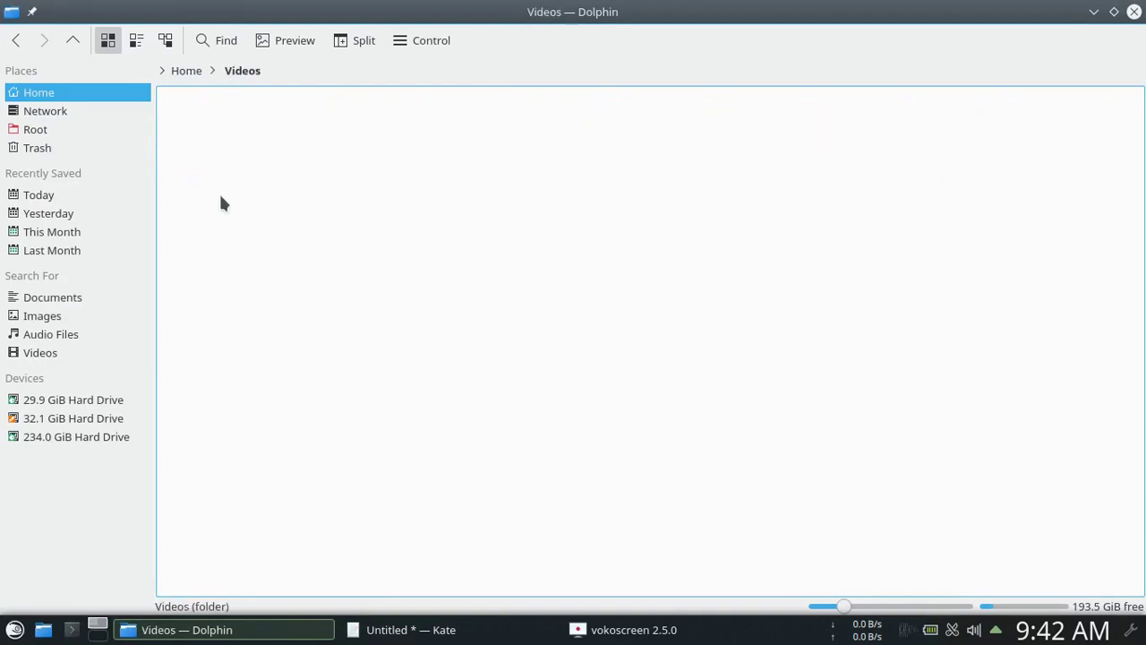
left_click(182, 76)
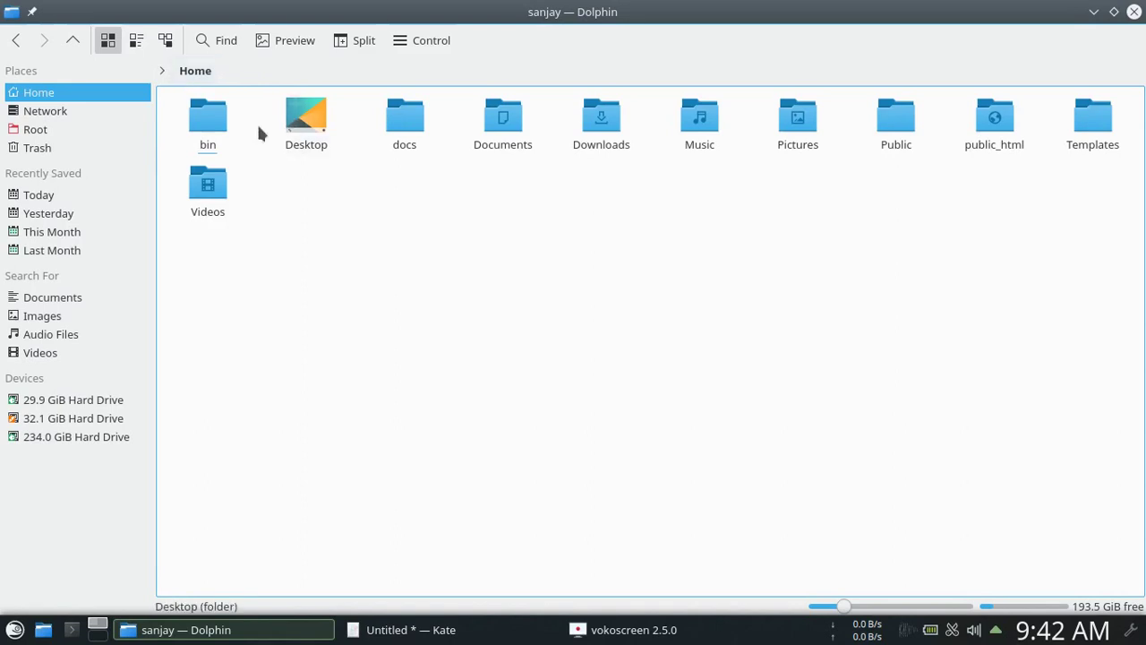
left_click(222, 134)
left_click(192, 75)
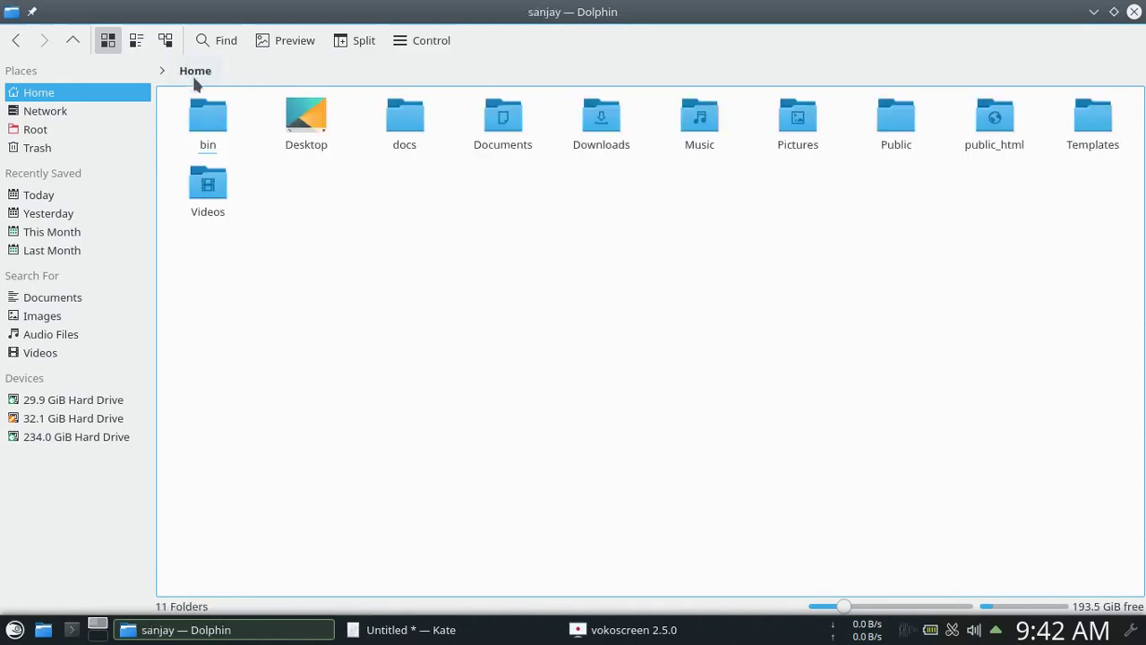
Return to Kate, insert the missing space between "codecs" and "using", and start a new line after "repo"
left_click(658, 638)
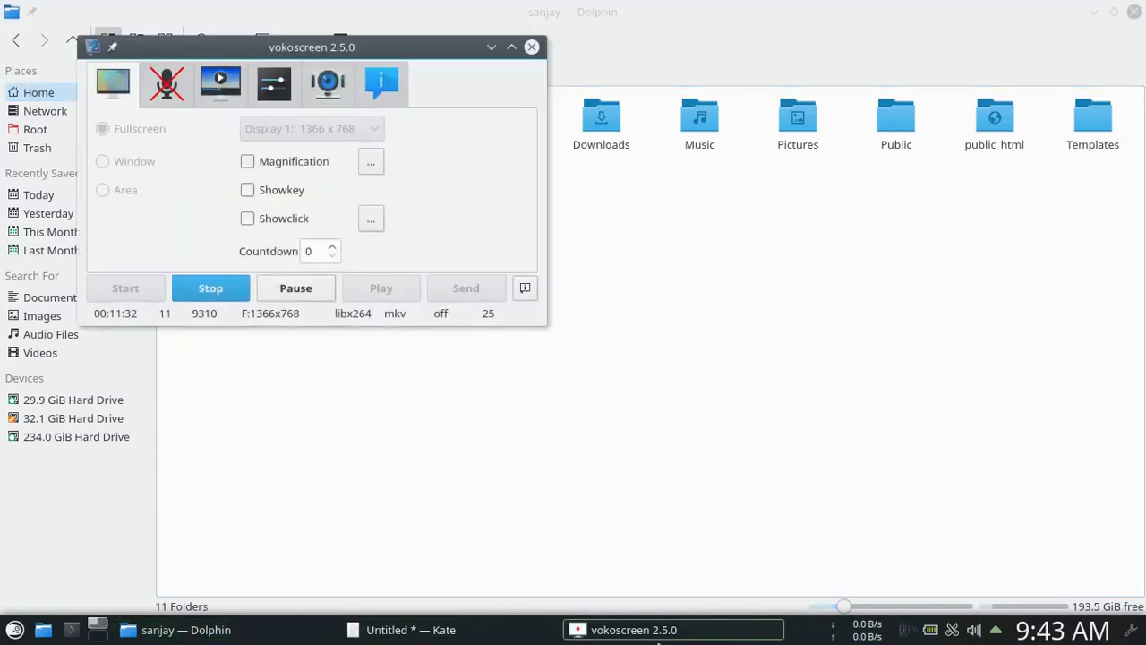
left_click(658, 638)
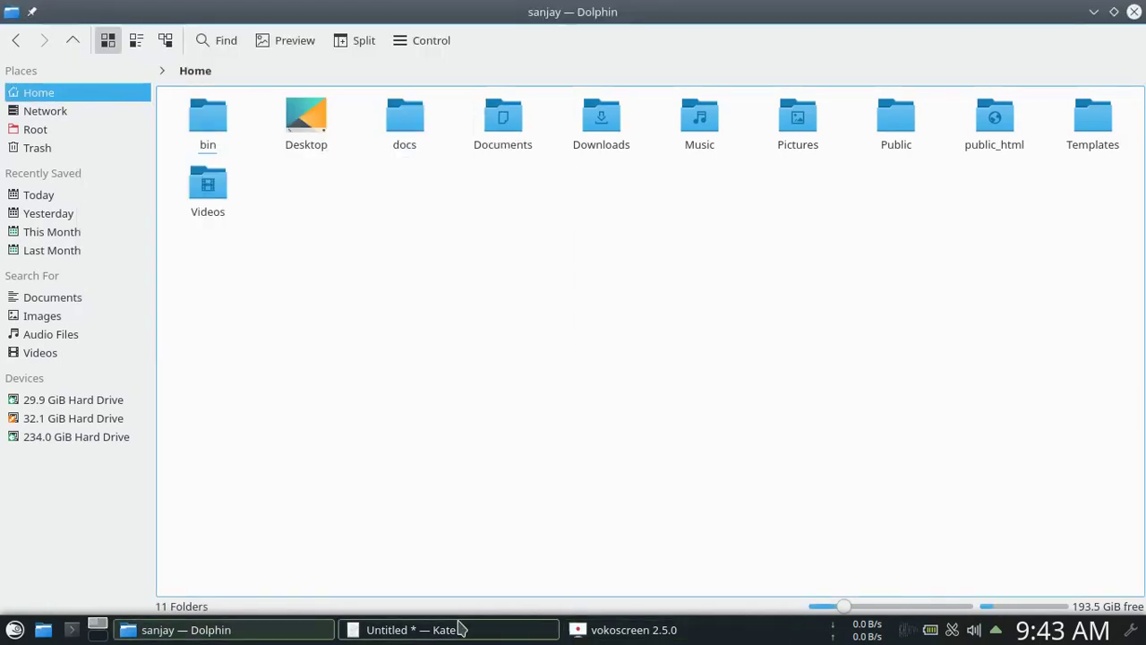
left_click(460, 629)
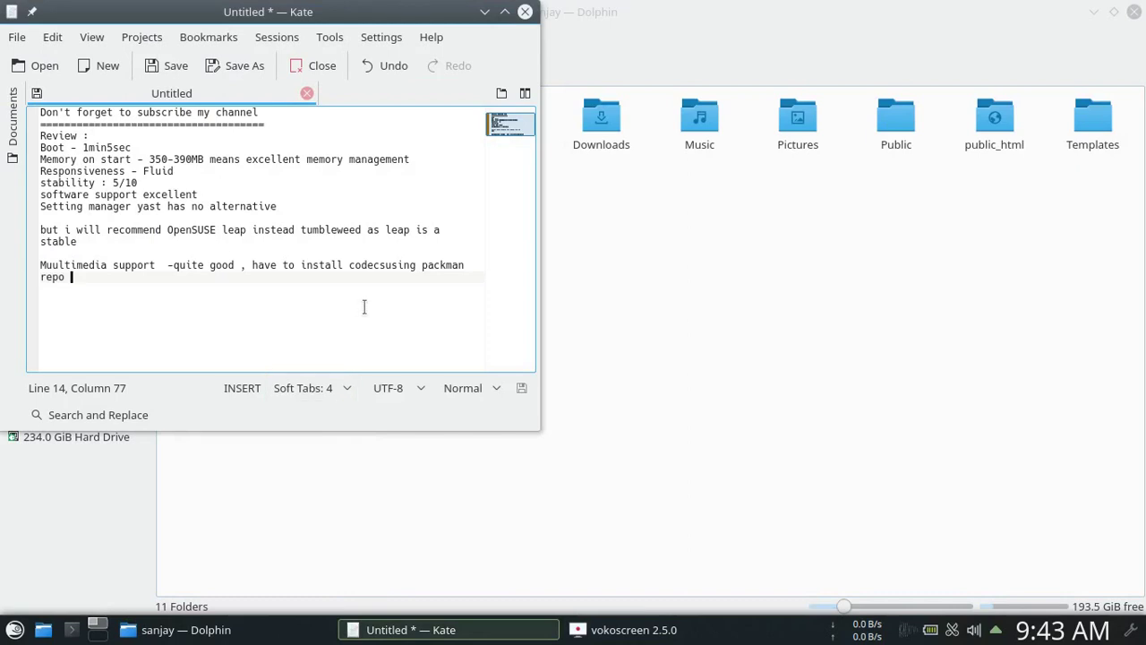
left_click(385, 269)
left_click(107, 280)
key("Return")
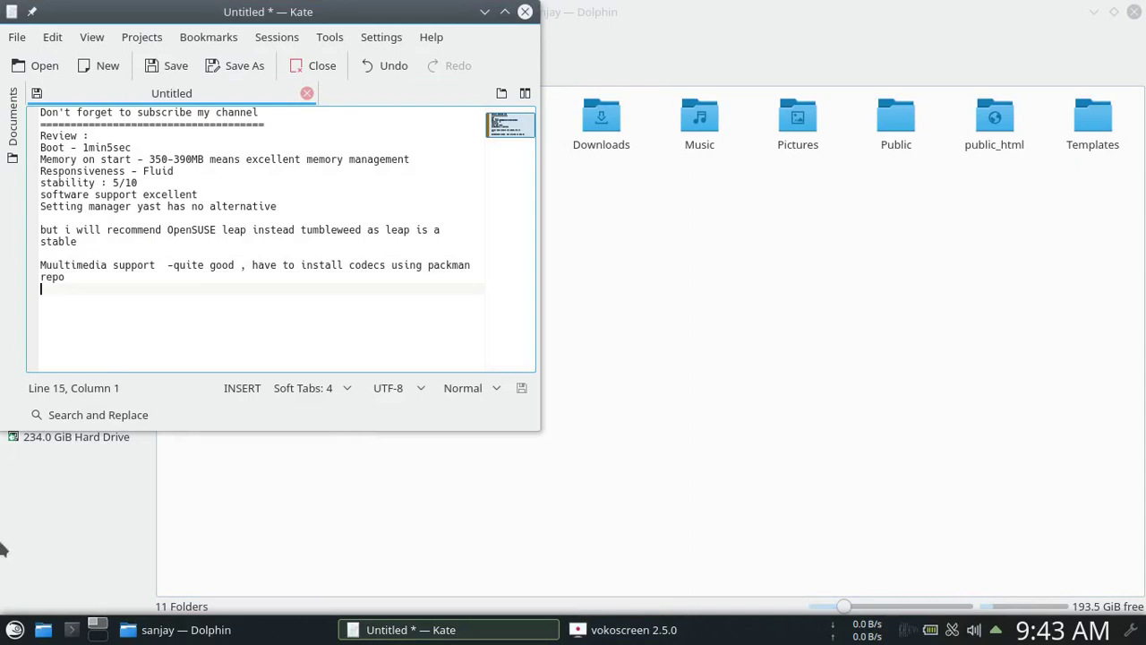
Search the application launcher for "vlc" and start VLC media player
left_click(14, 631)
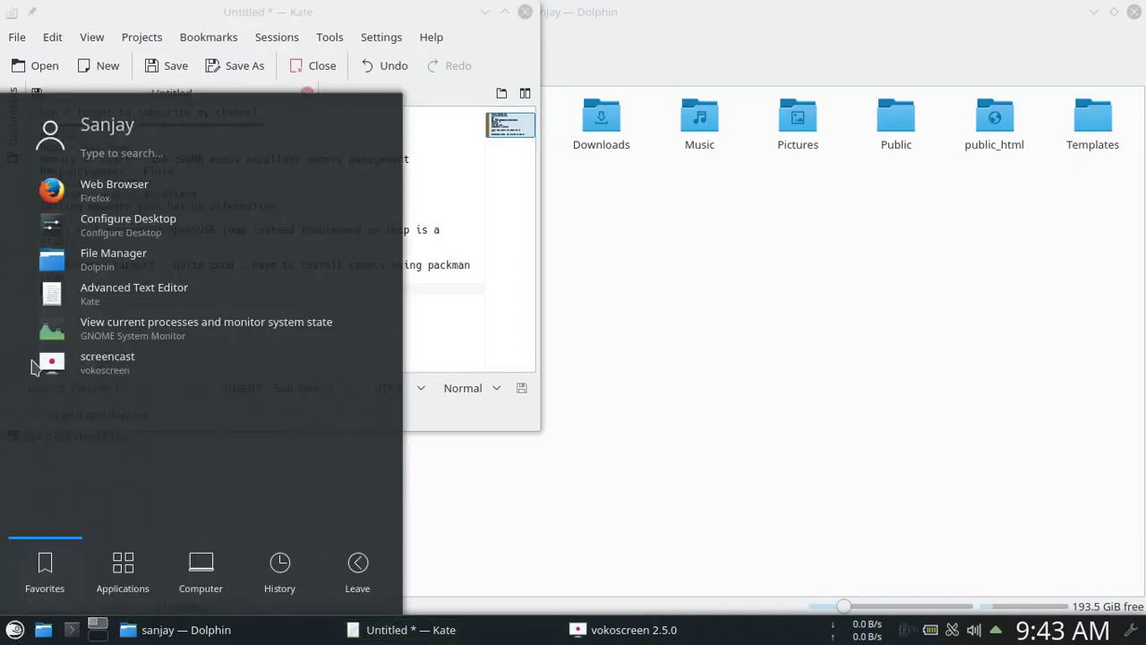
type("vlc")
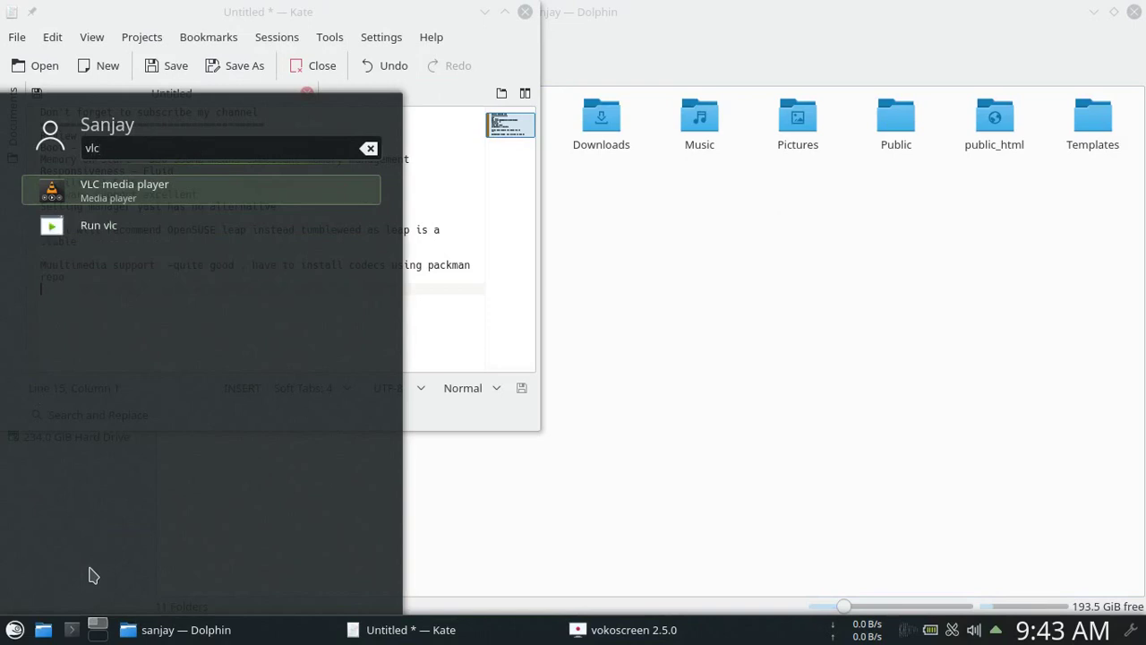
key("Return")
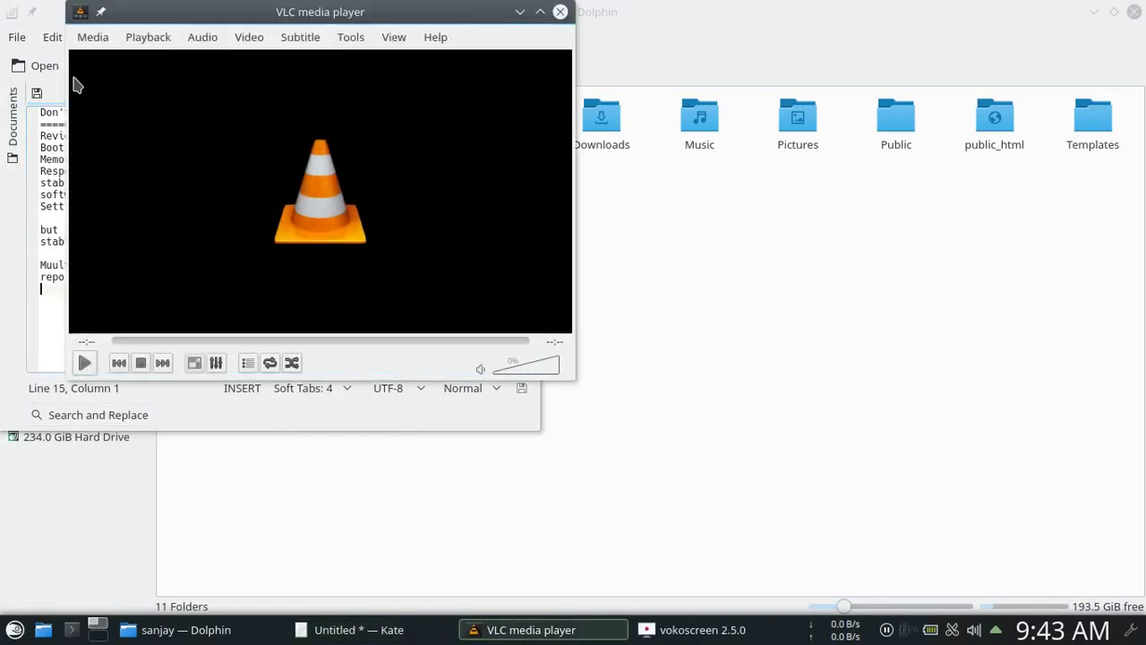
Switch back to Dolphin and open the home folder on the 29.9 GiB Hard Drive
left_click(170, 629)
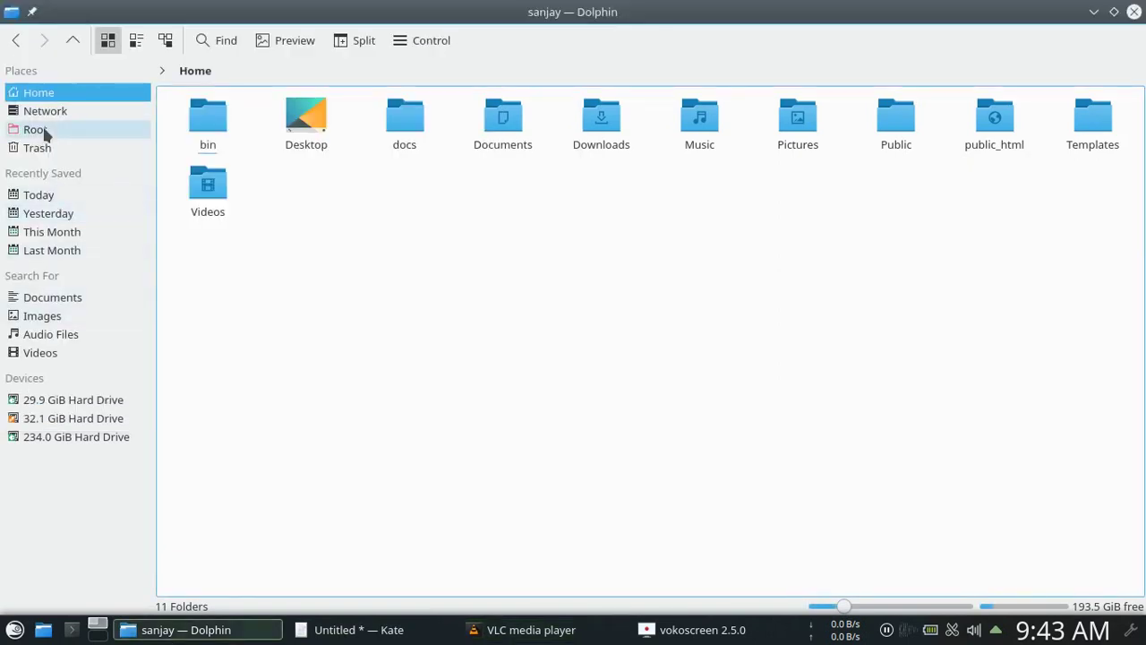
left_click(75, 402)
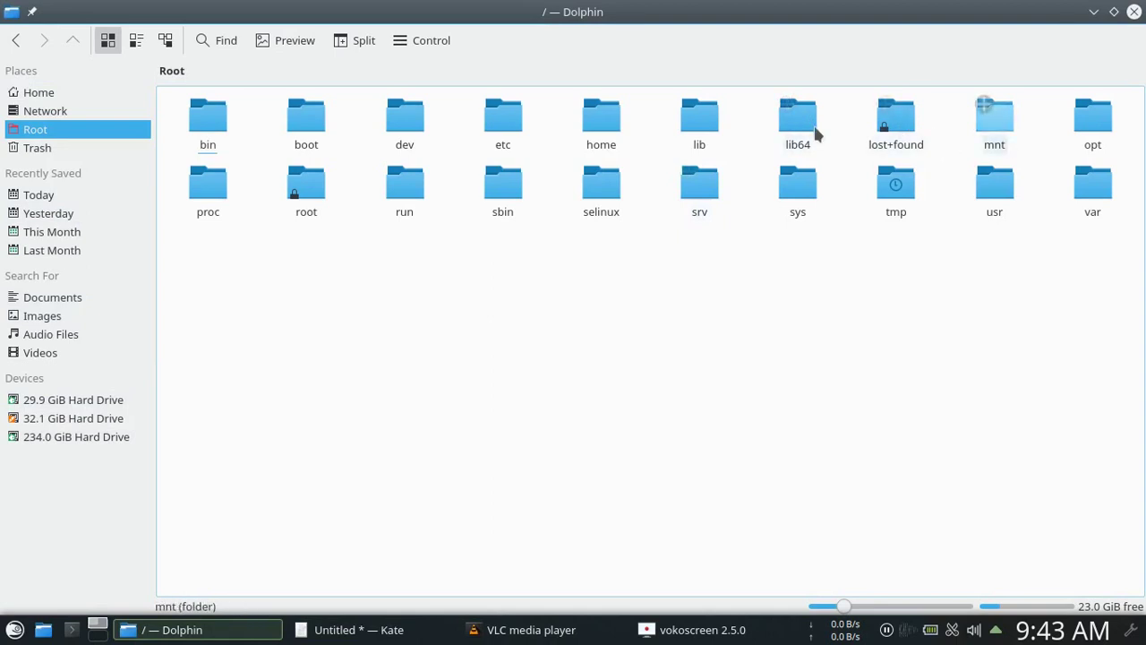
left_click(594, 124)
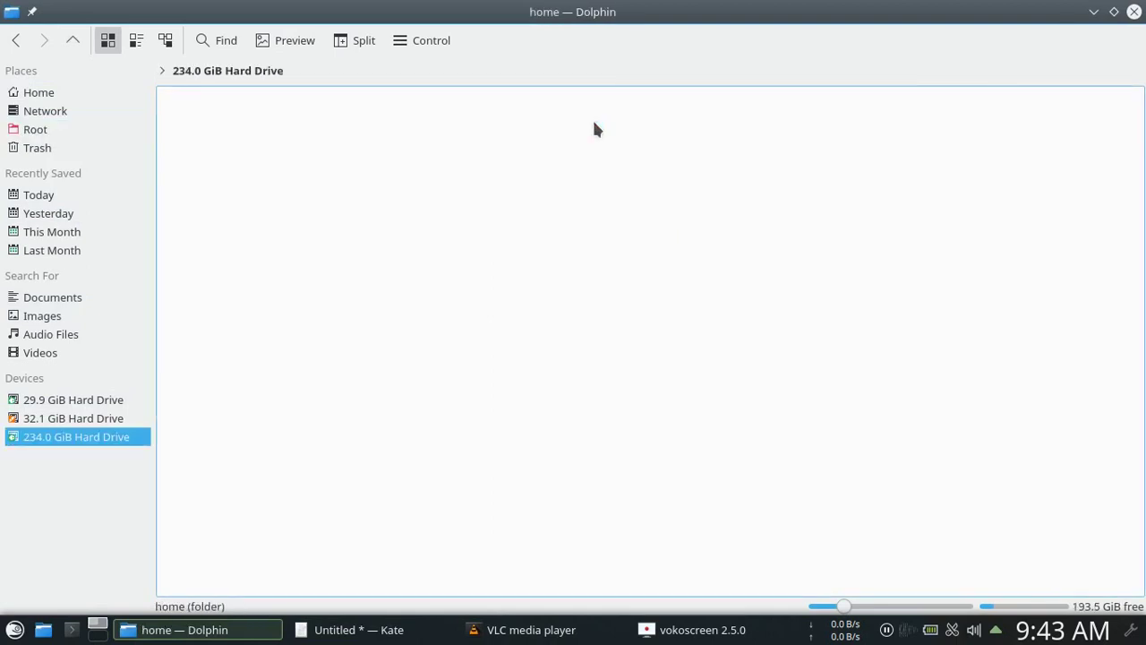
Mount the 32.1 GiB Hard Drive, authenticating with the root password
left_click(115, 417)
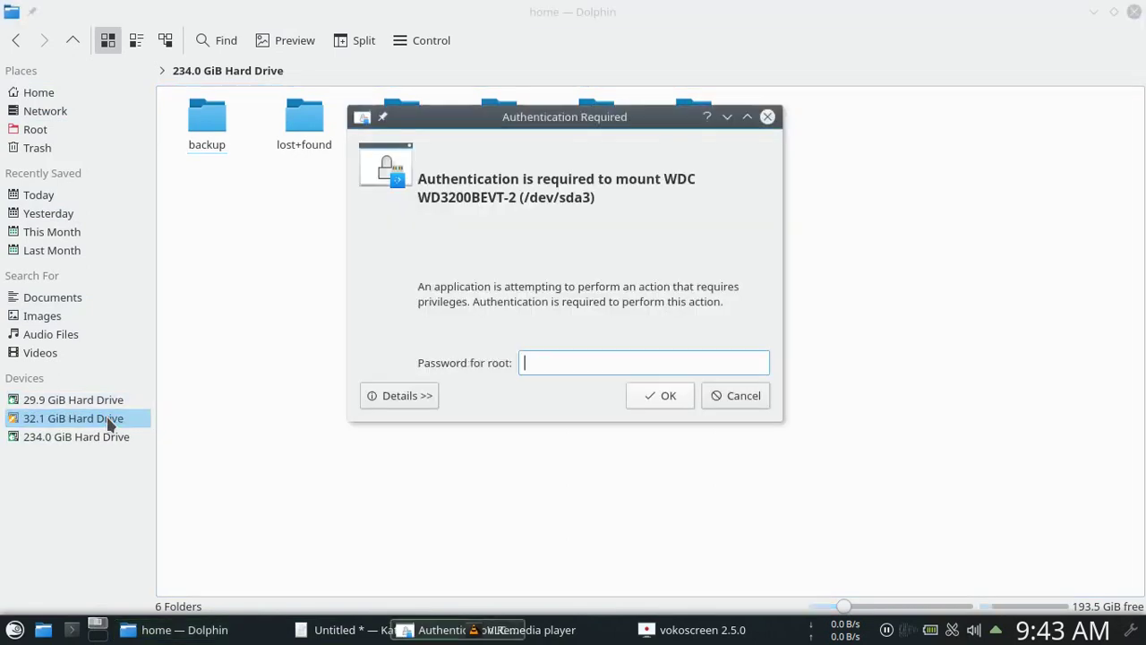
type("**")
key("Return")
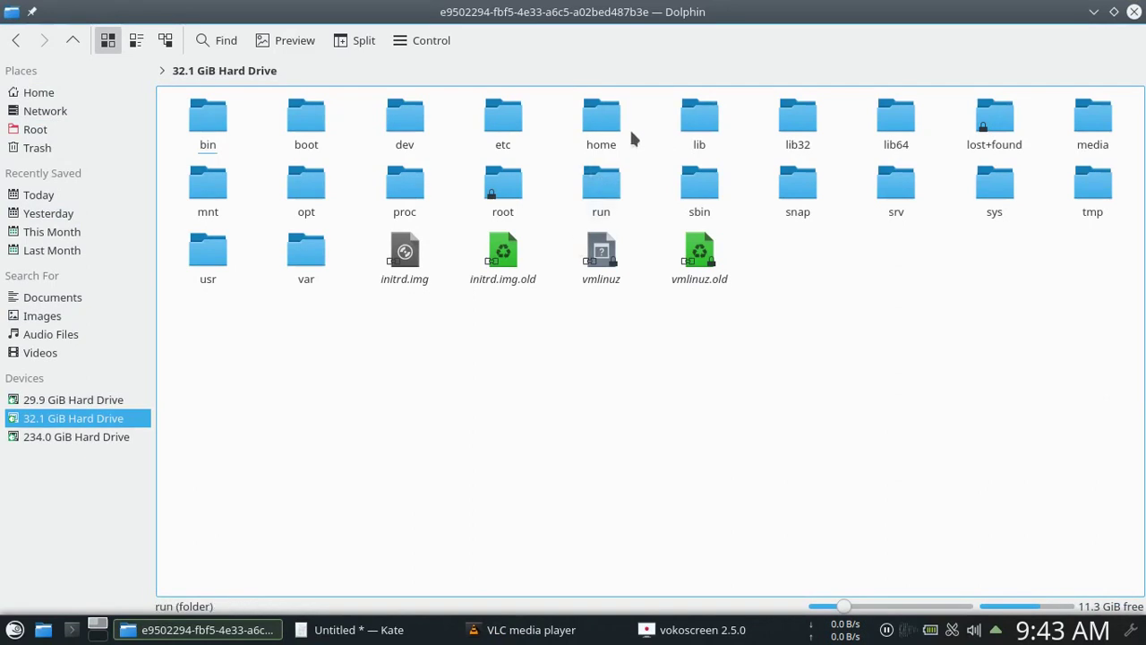
Browse the 32.1 GiB Hard Drive to the Videos folder inside the user's home folder
left_click(597, 133)
left_click(206, 132)
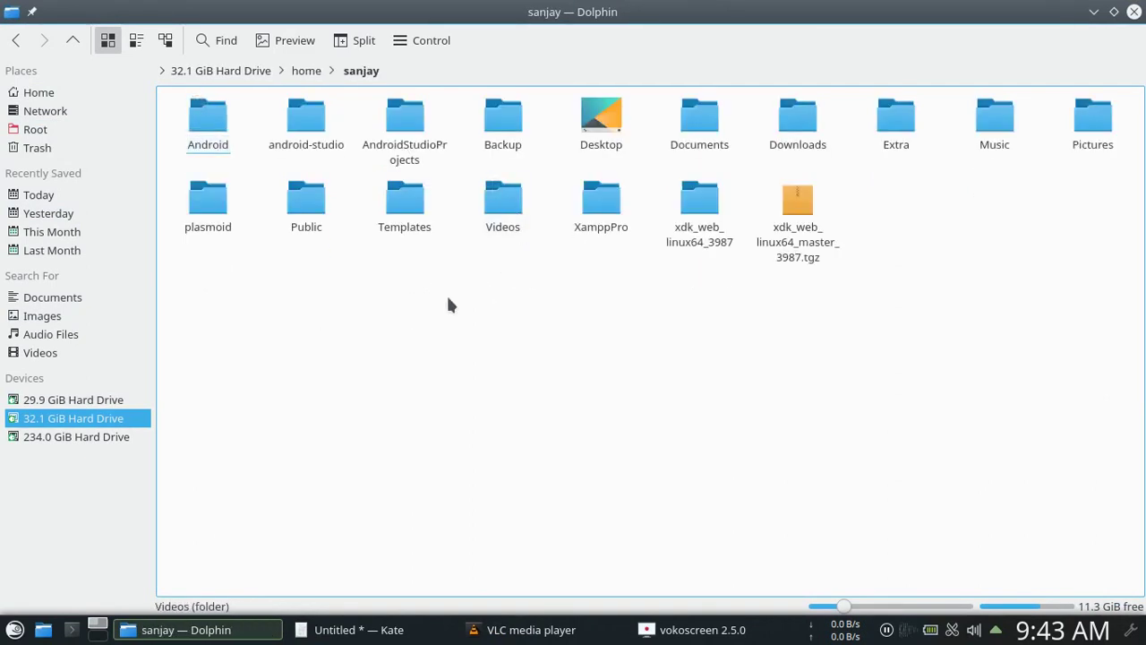
left_click(510, 215)
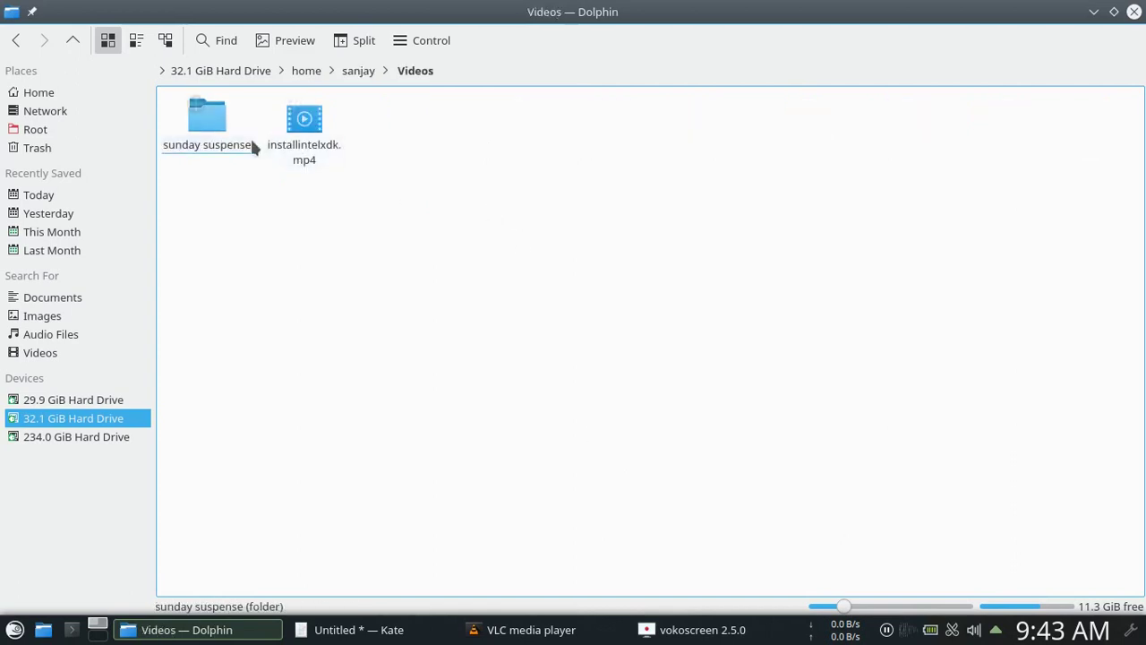
Play installintelxdk.mp4 with VLC media player in a maximized window
right_click(305, 134)
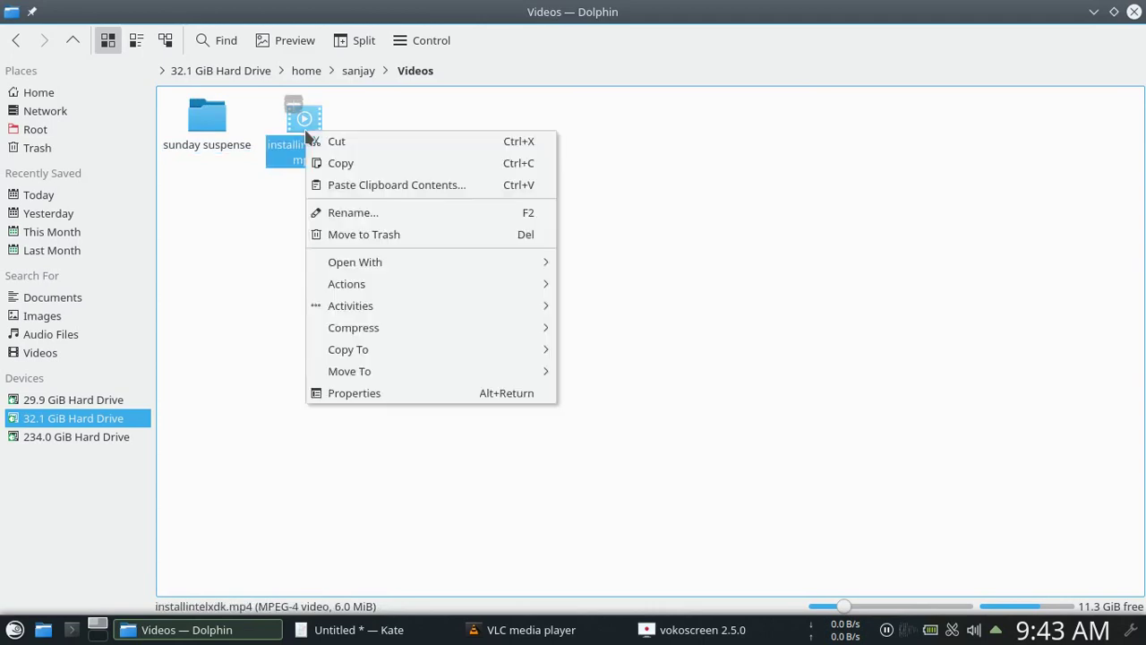
mouse_move(542, 269)
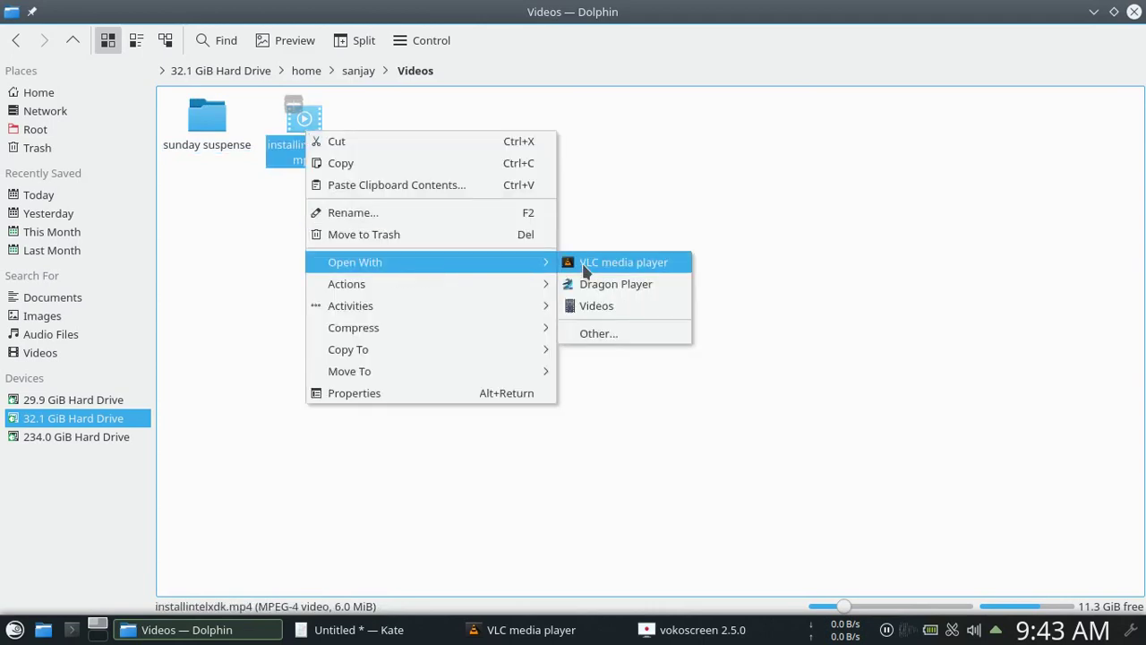
left_click(582, 265)
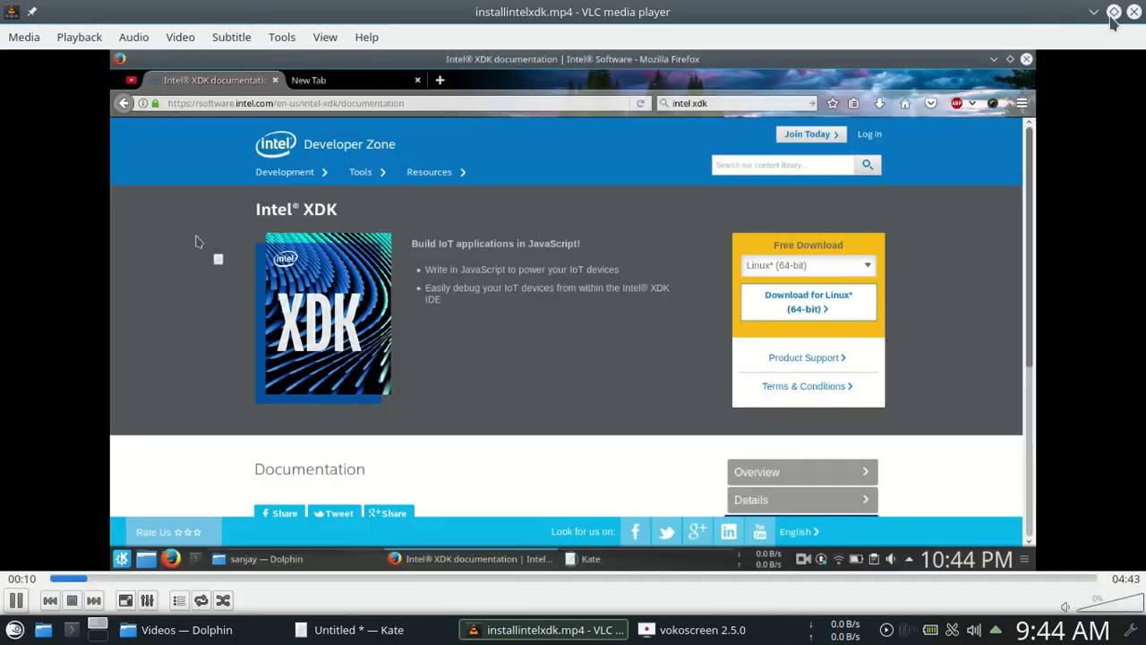
left_click(1111, 13)
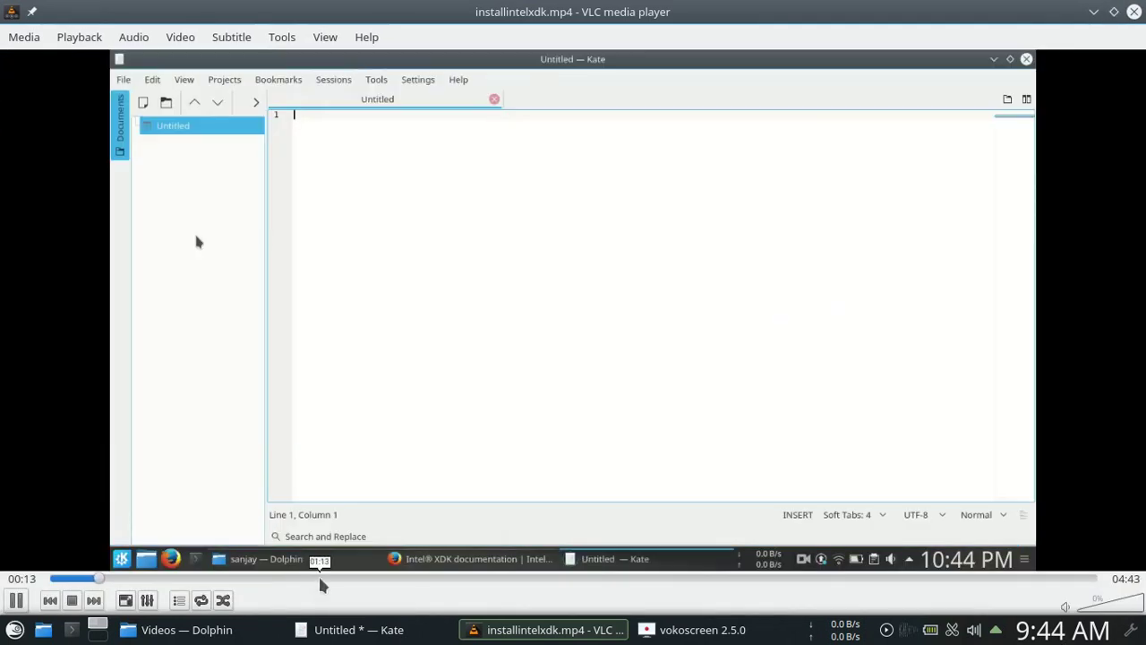
Skip the playing video ahead to about 01:13, and close both VLC and Dolphin
left_click(319, 578)
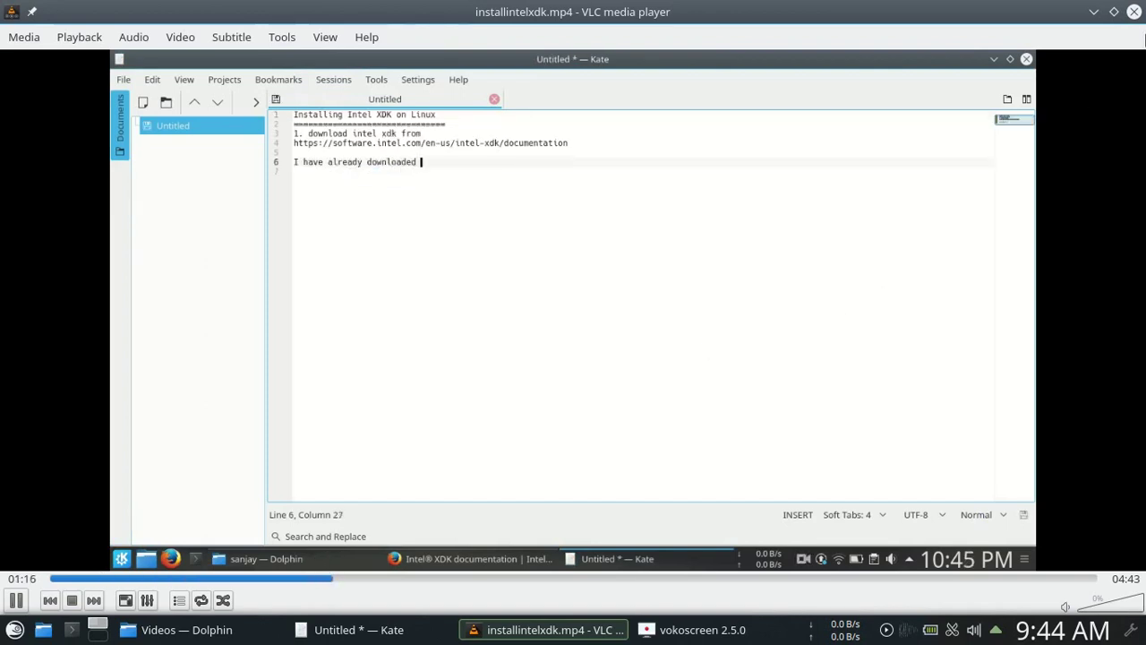
left_click(1135, 11)
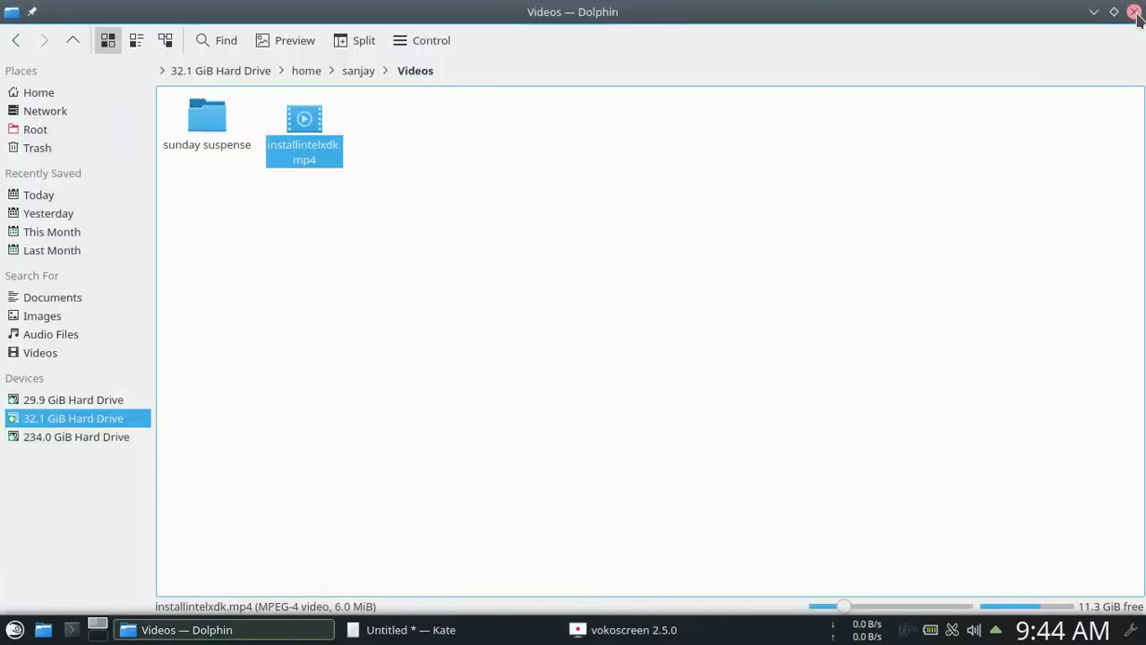
left_click(1135, 13)
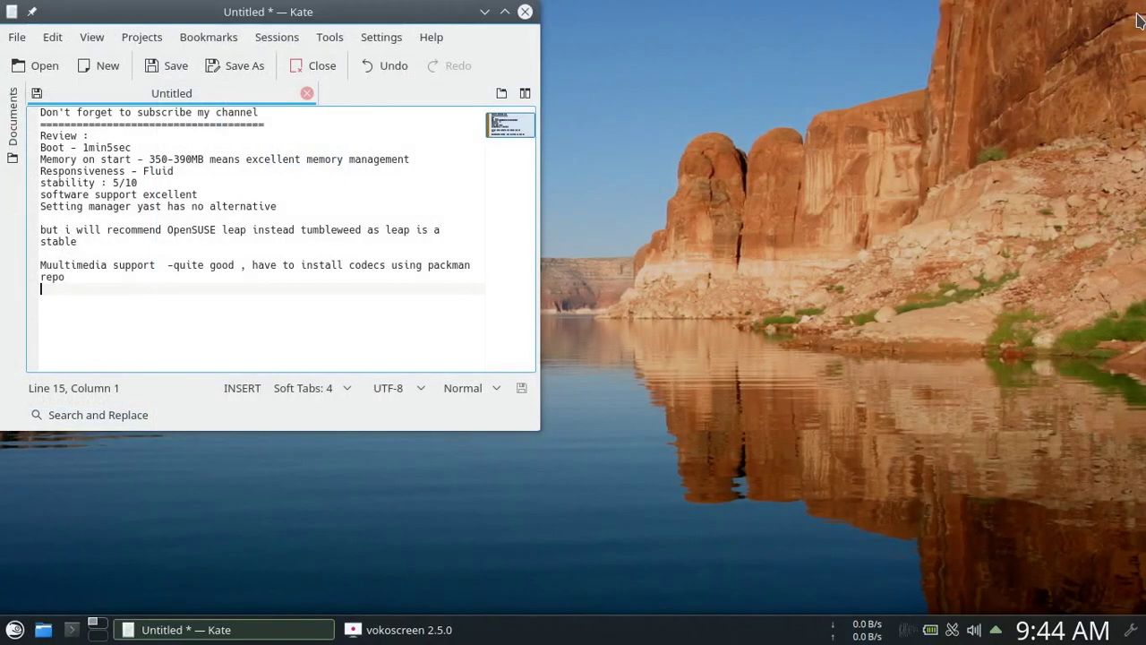
Add the line "Installing codec information will updated soon" at the end of the review in Kate
type("Installing codec ")
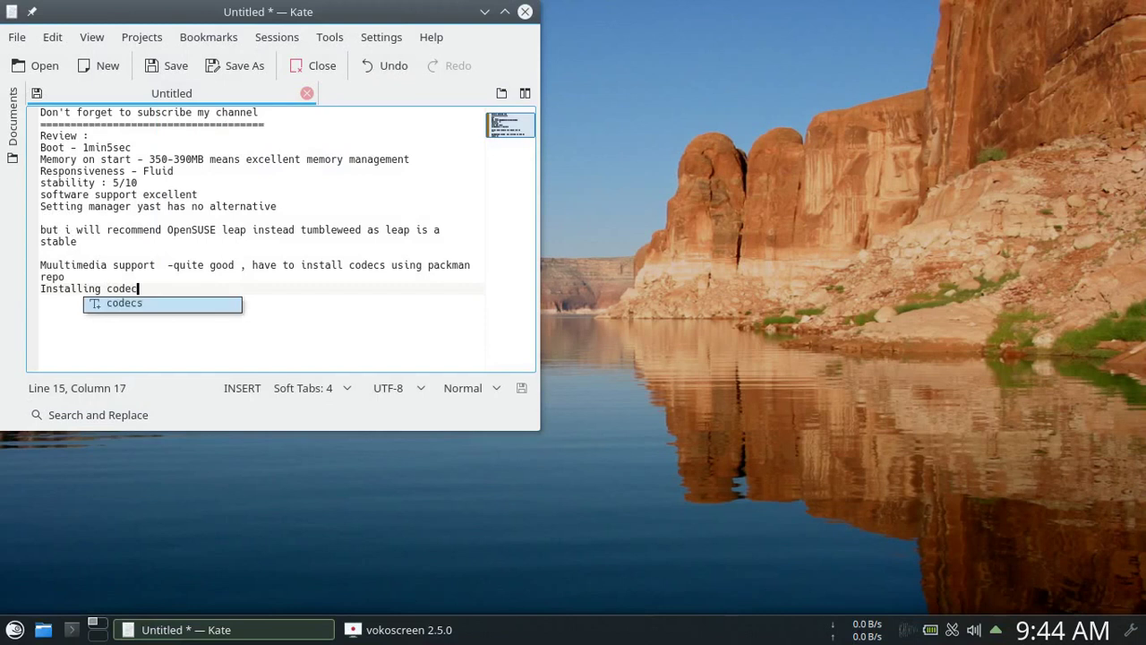
type("will be")
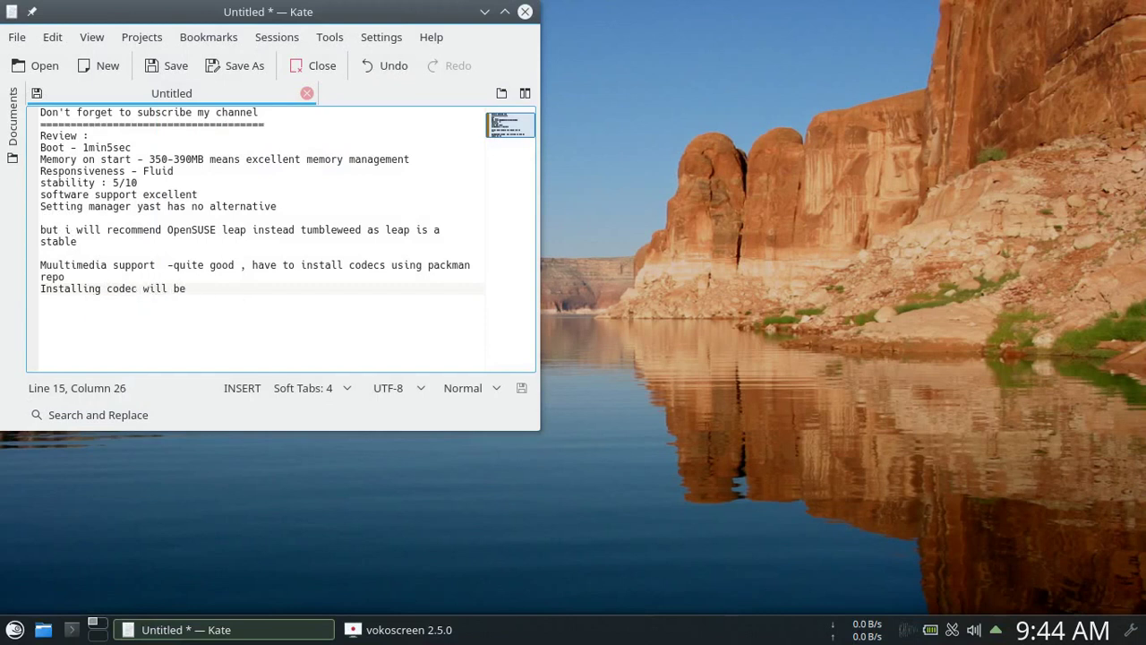
key("BackSpace")
key("BackSpace")
key("BackSpace")
key("BackSpace")
key("BackSpace")
key("BackSpace")
key("BackSpace")
key("BackSpace")
type("information will updated soon")
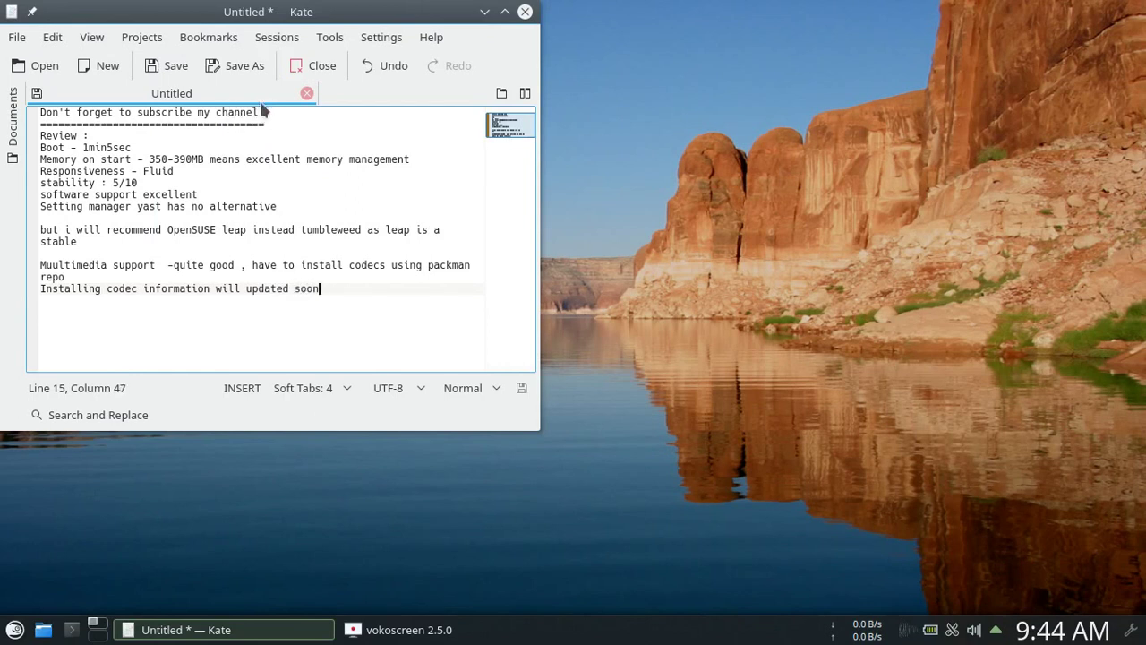
Highlight the line "Don't forget to subscribe my channel" in enlarged text, and close Kate, discarding the unsaved document
left_click_drag(261, 112, 32, 105)
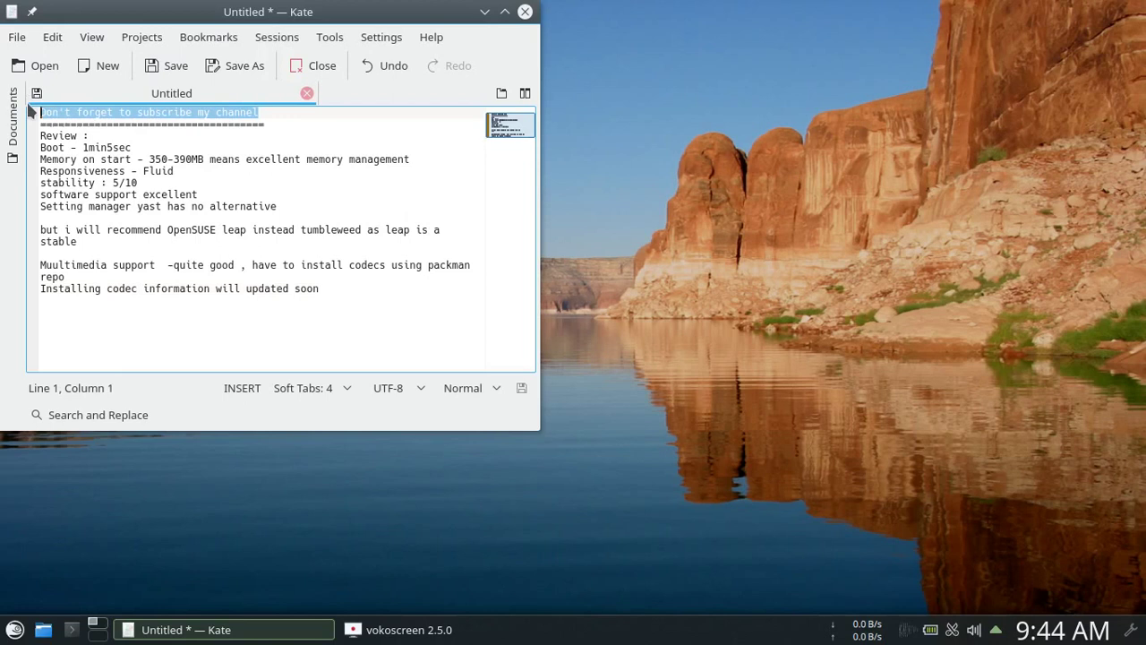
scroll(32, 109, "up", 6)
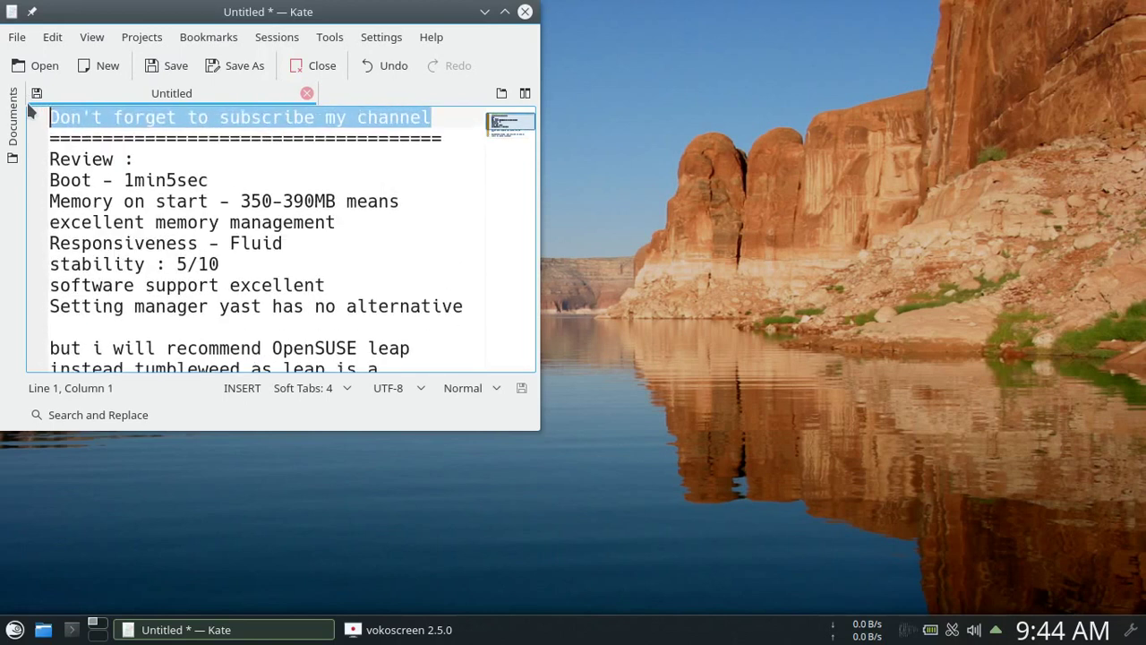
left_click(526, 12)
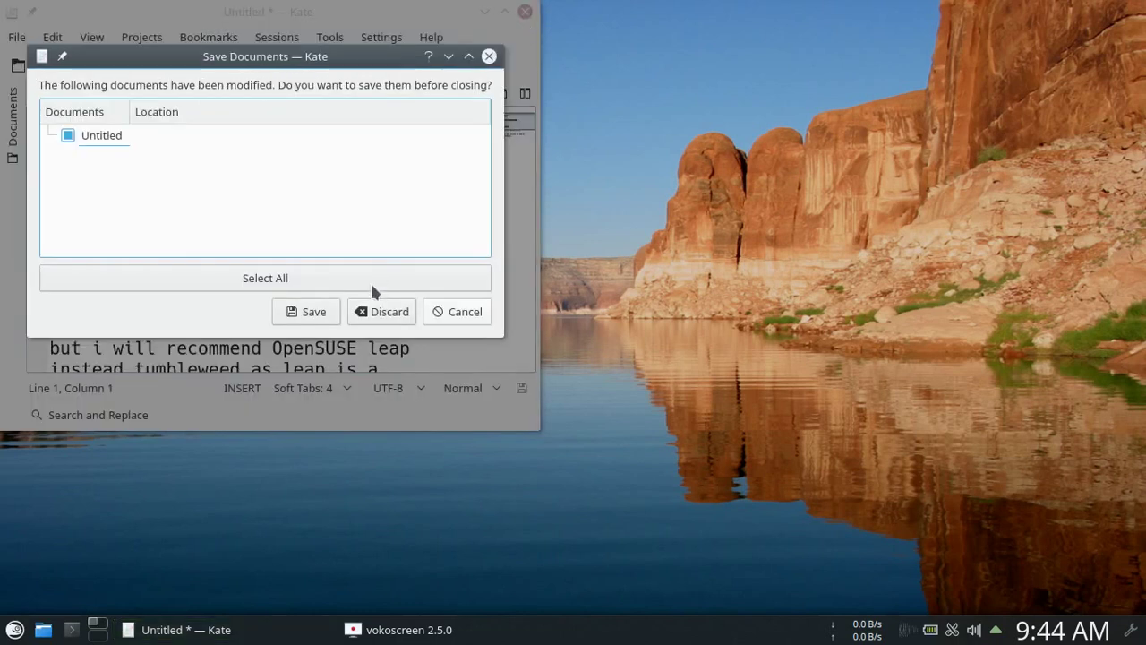
left_click(376, 320)
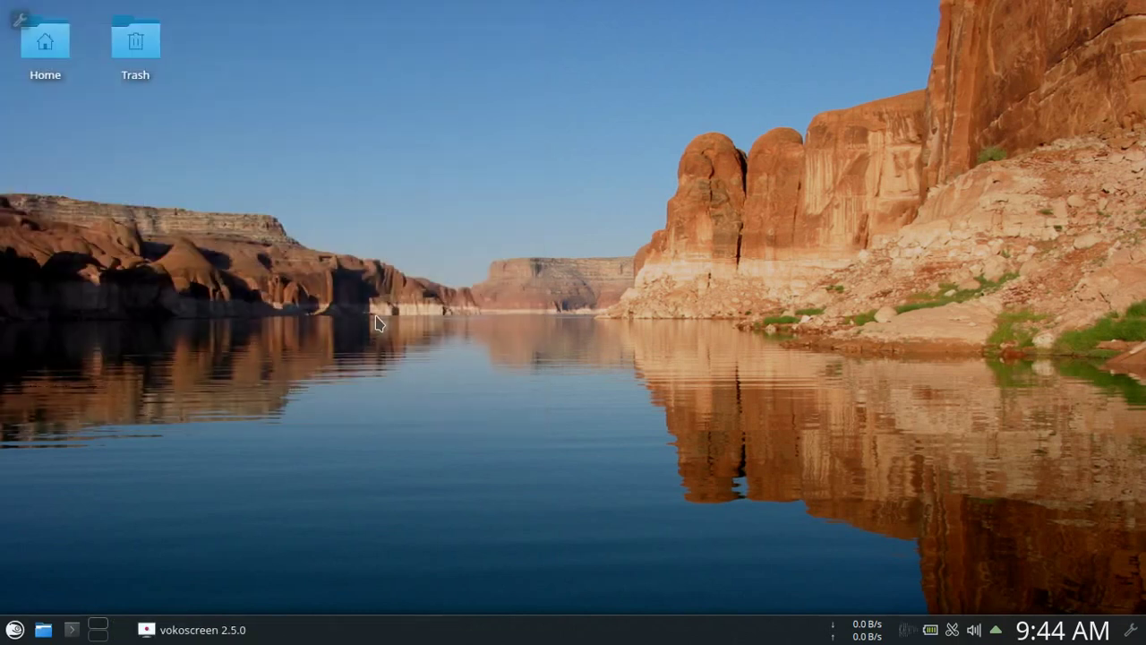